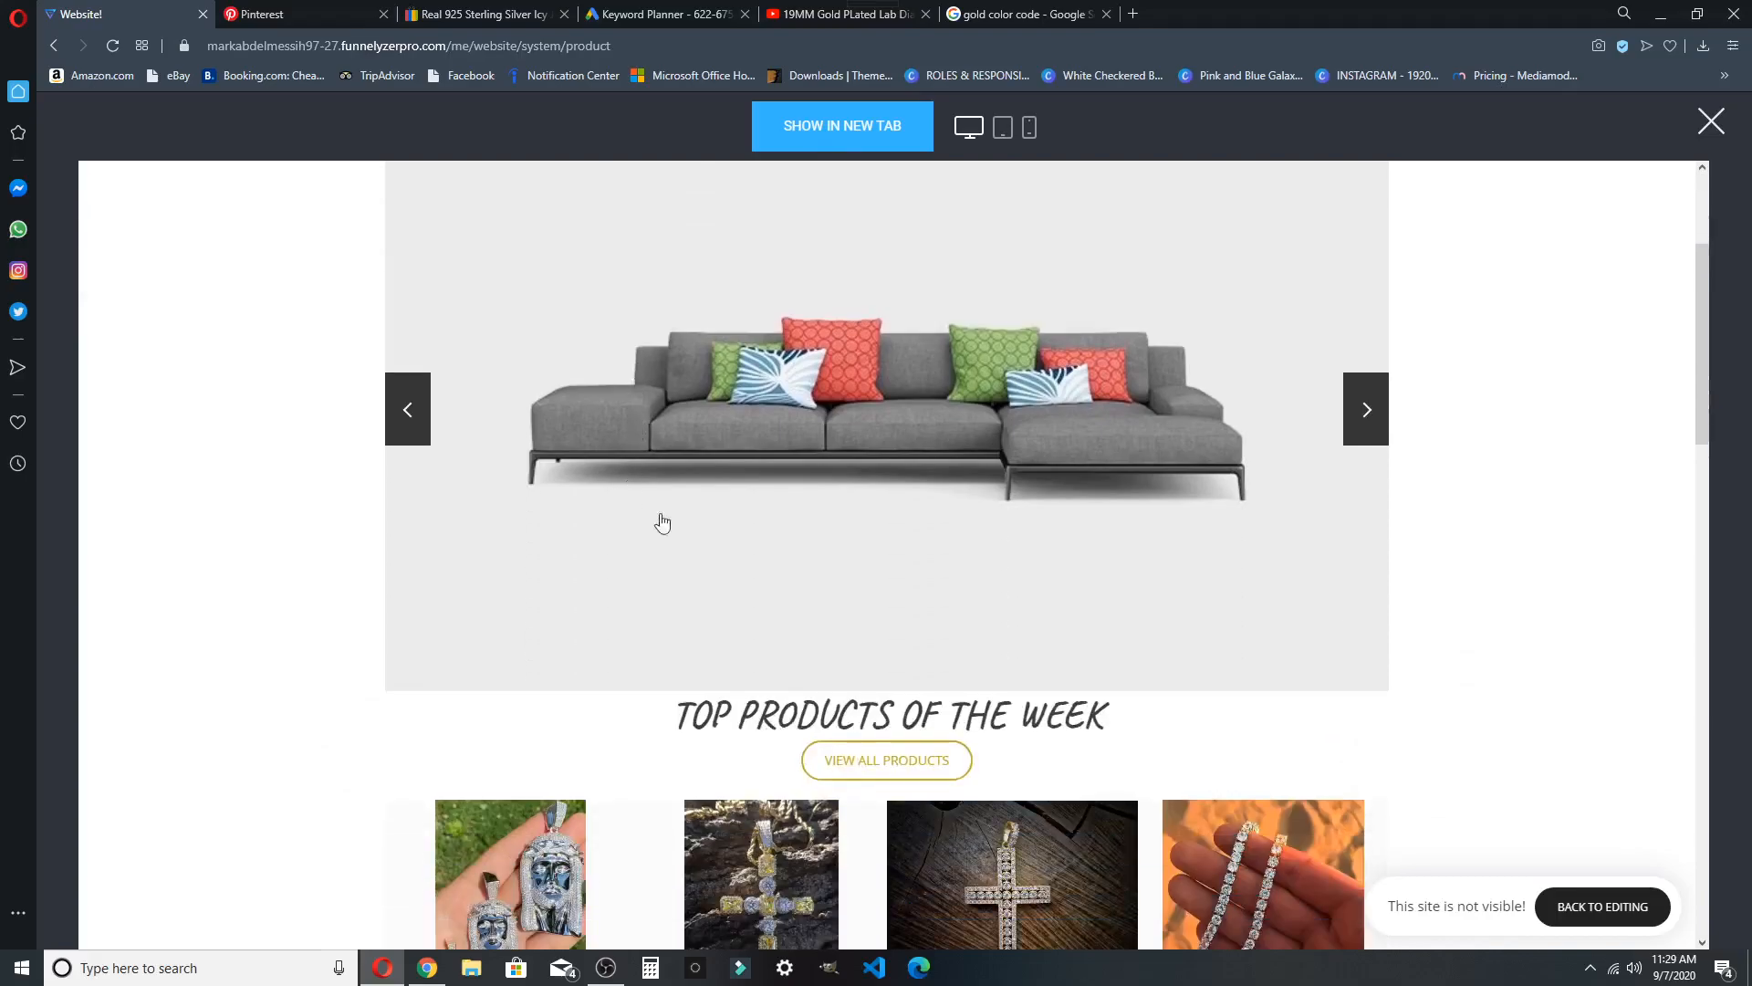
Close the website preview and open the Home page in the builder
left_click(1711, 121)
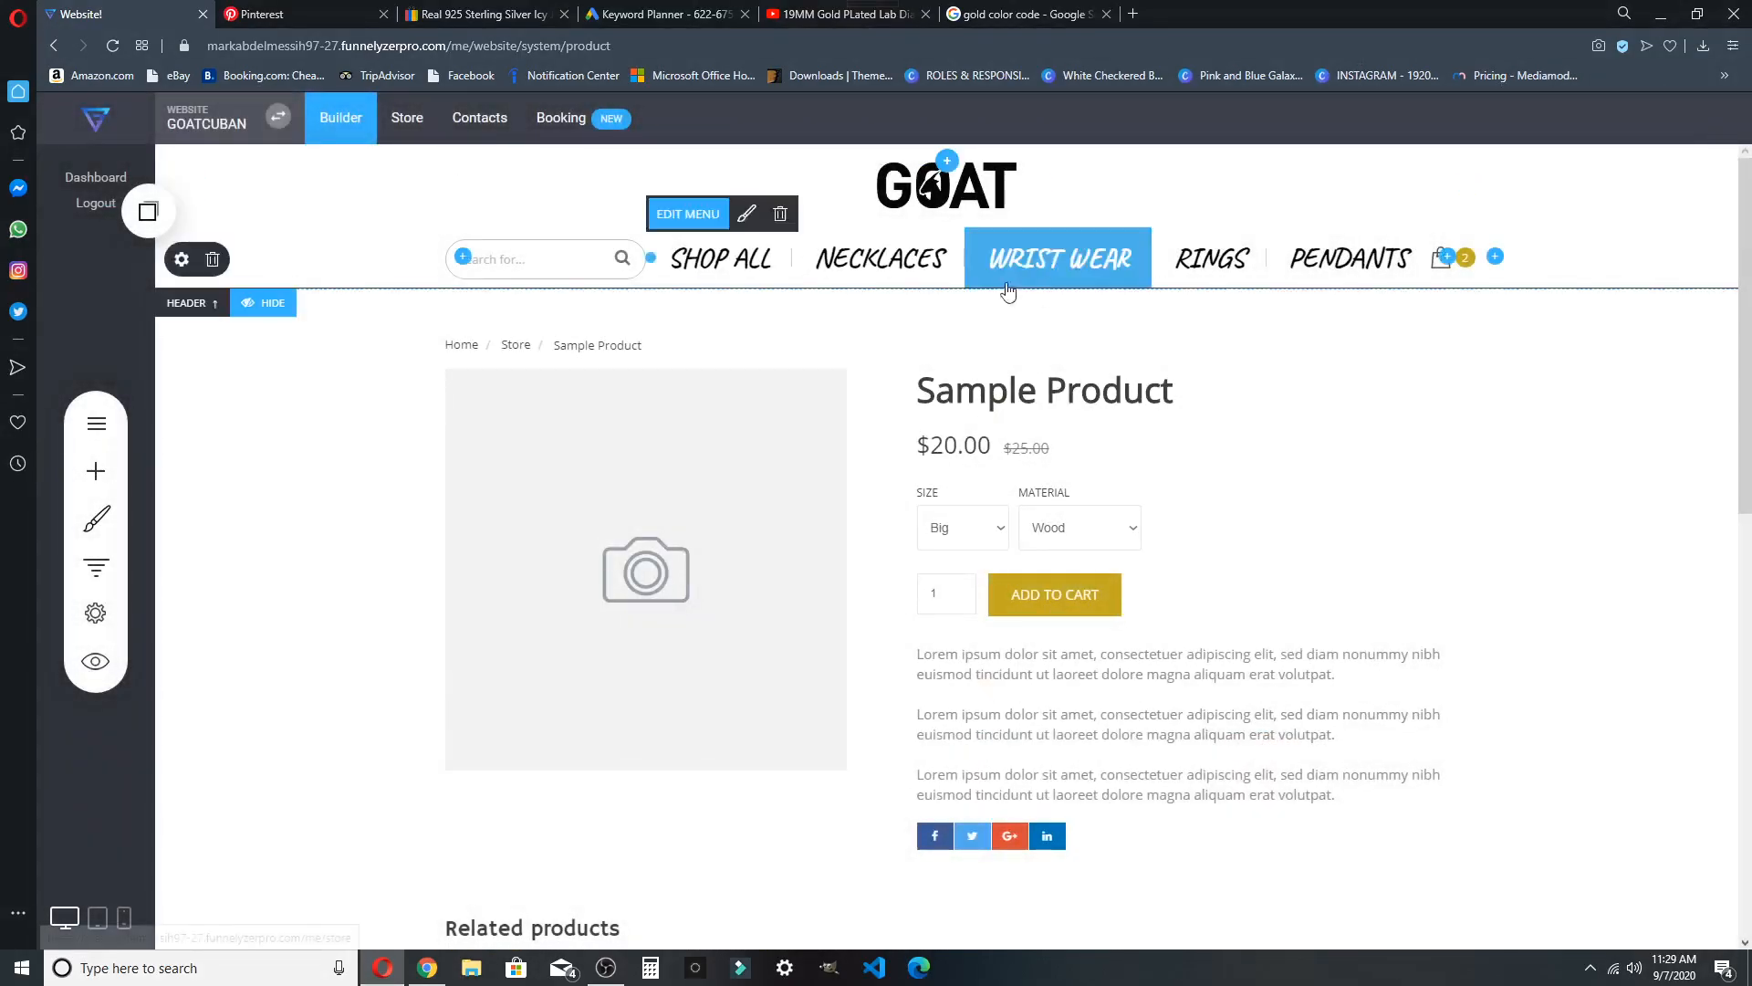
mouse_move(867, 260)
scroll(407, 505, "down", 3)
scroll(422, 488, "up", 3)
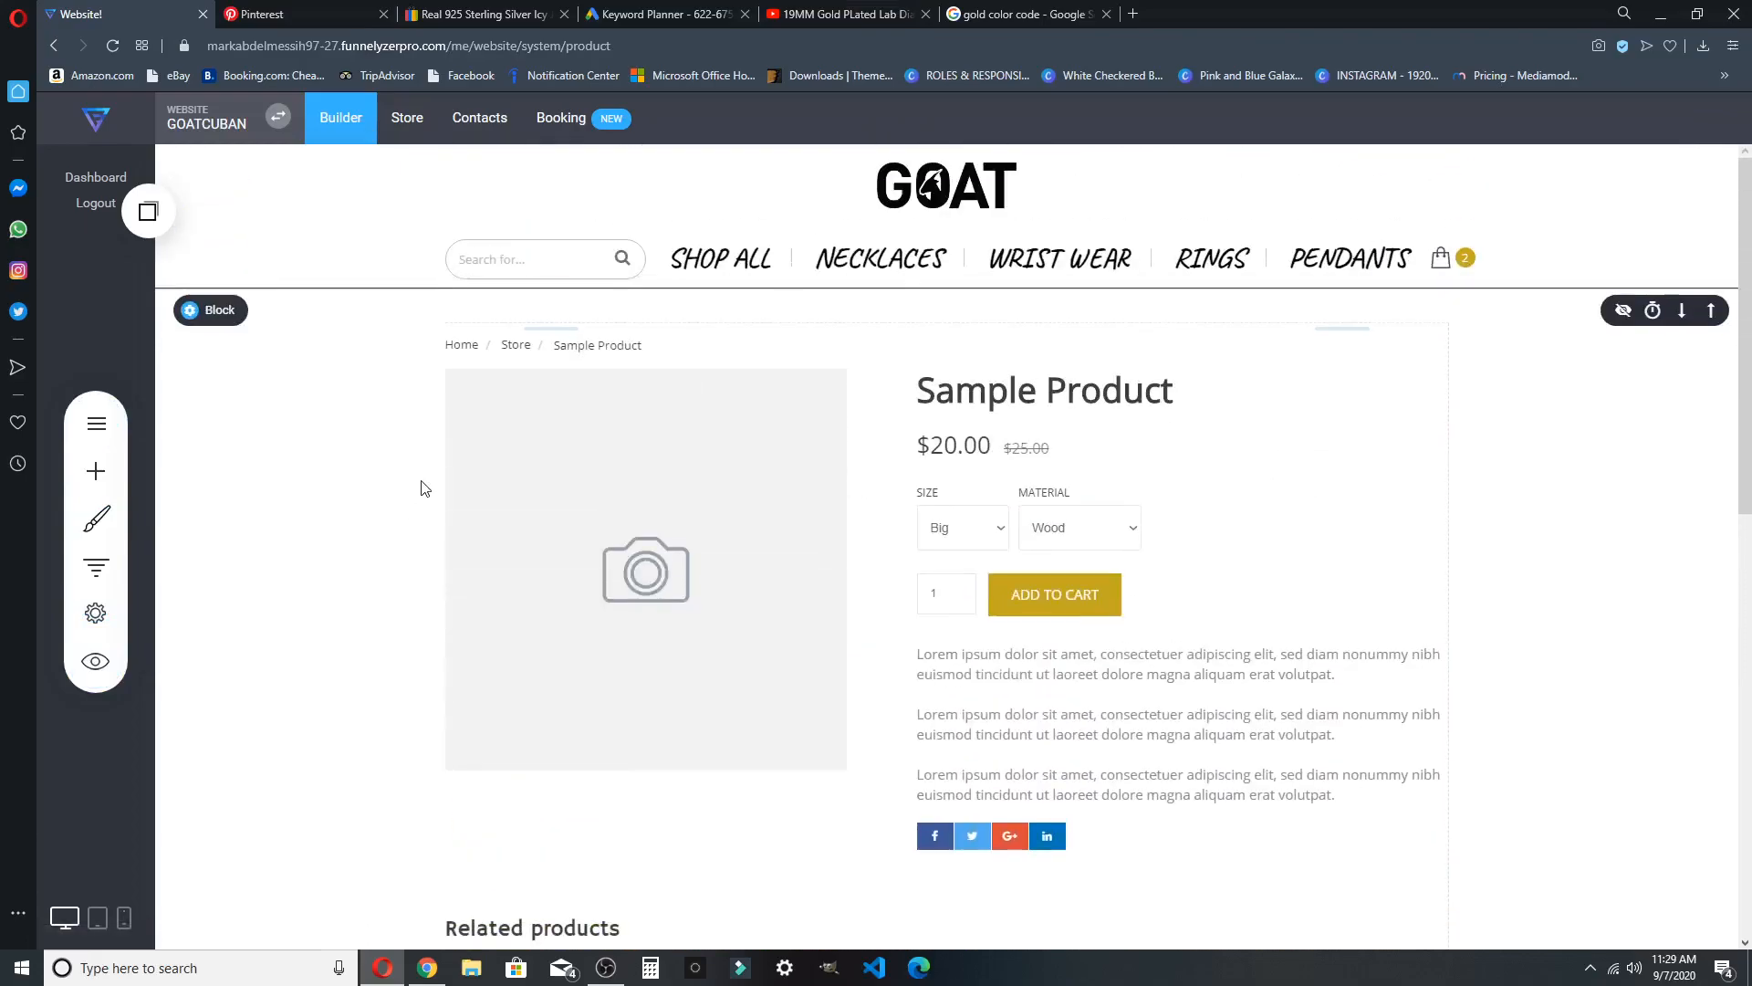
mouse_move(988, 185)
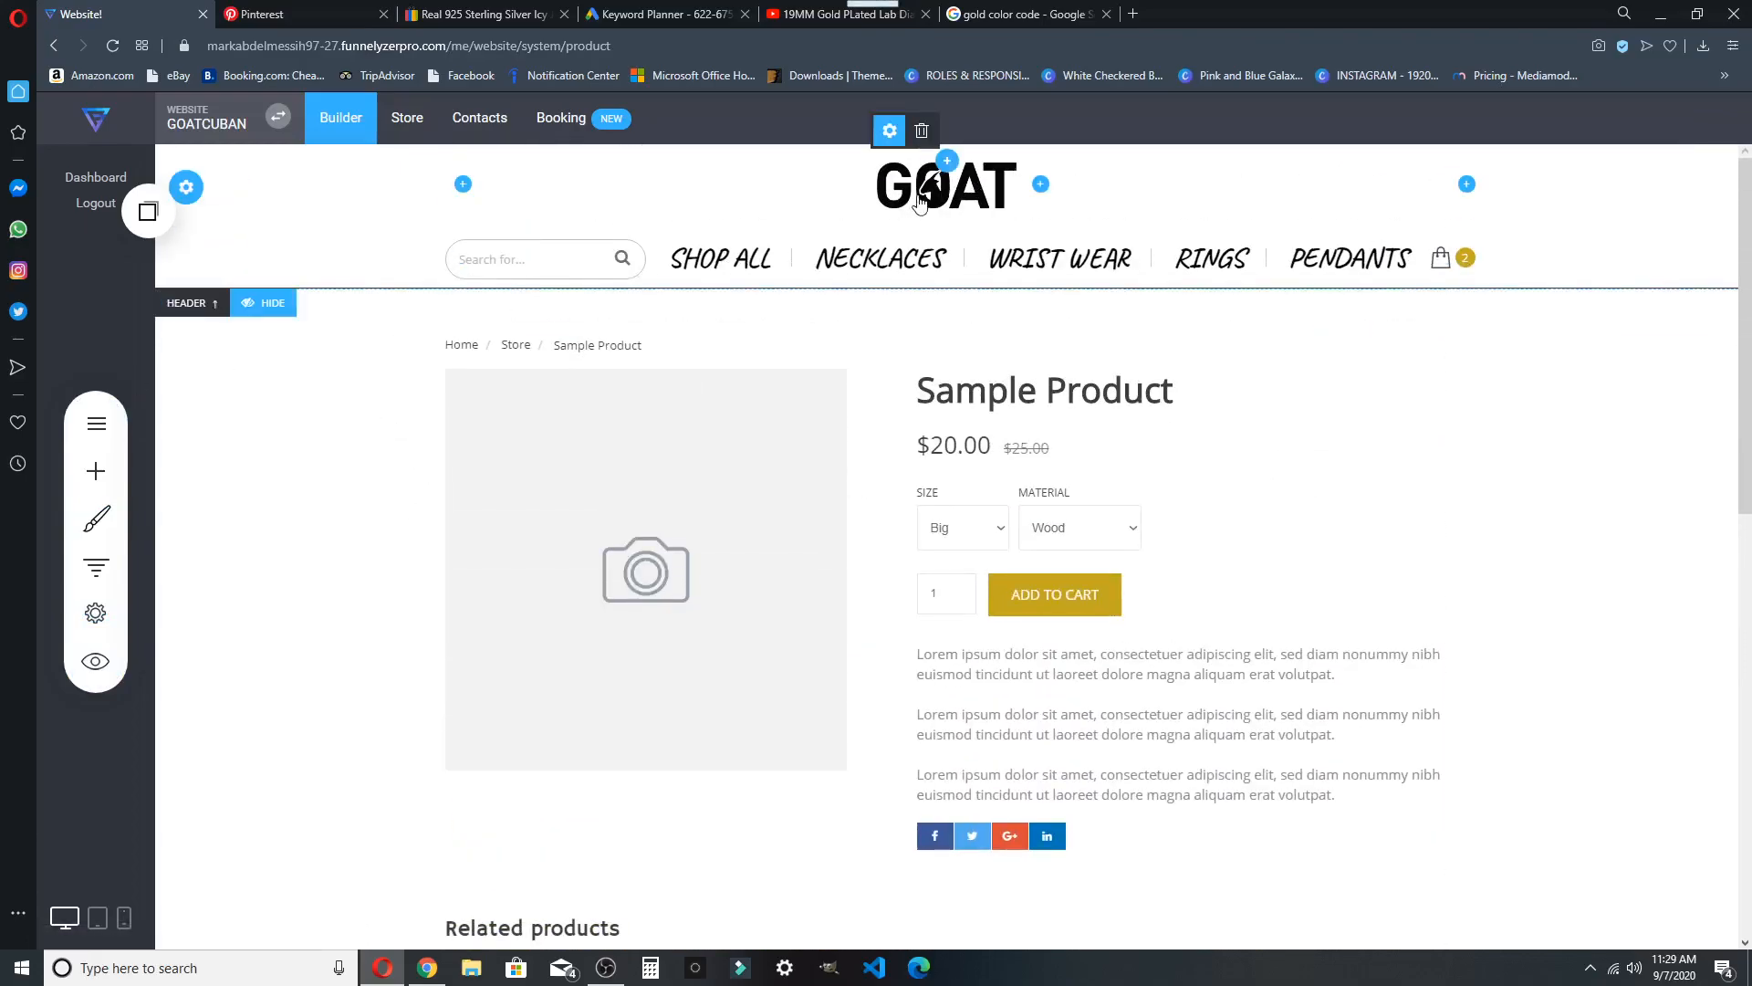
left_click(96, 425)
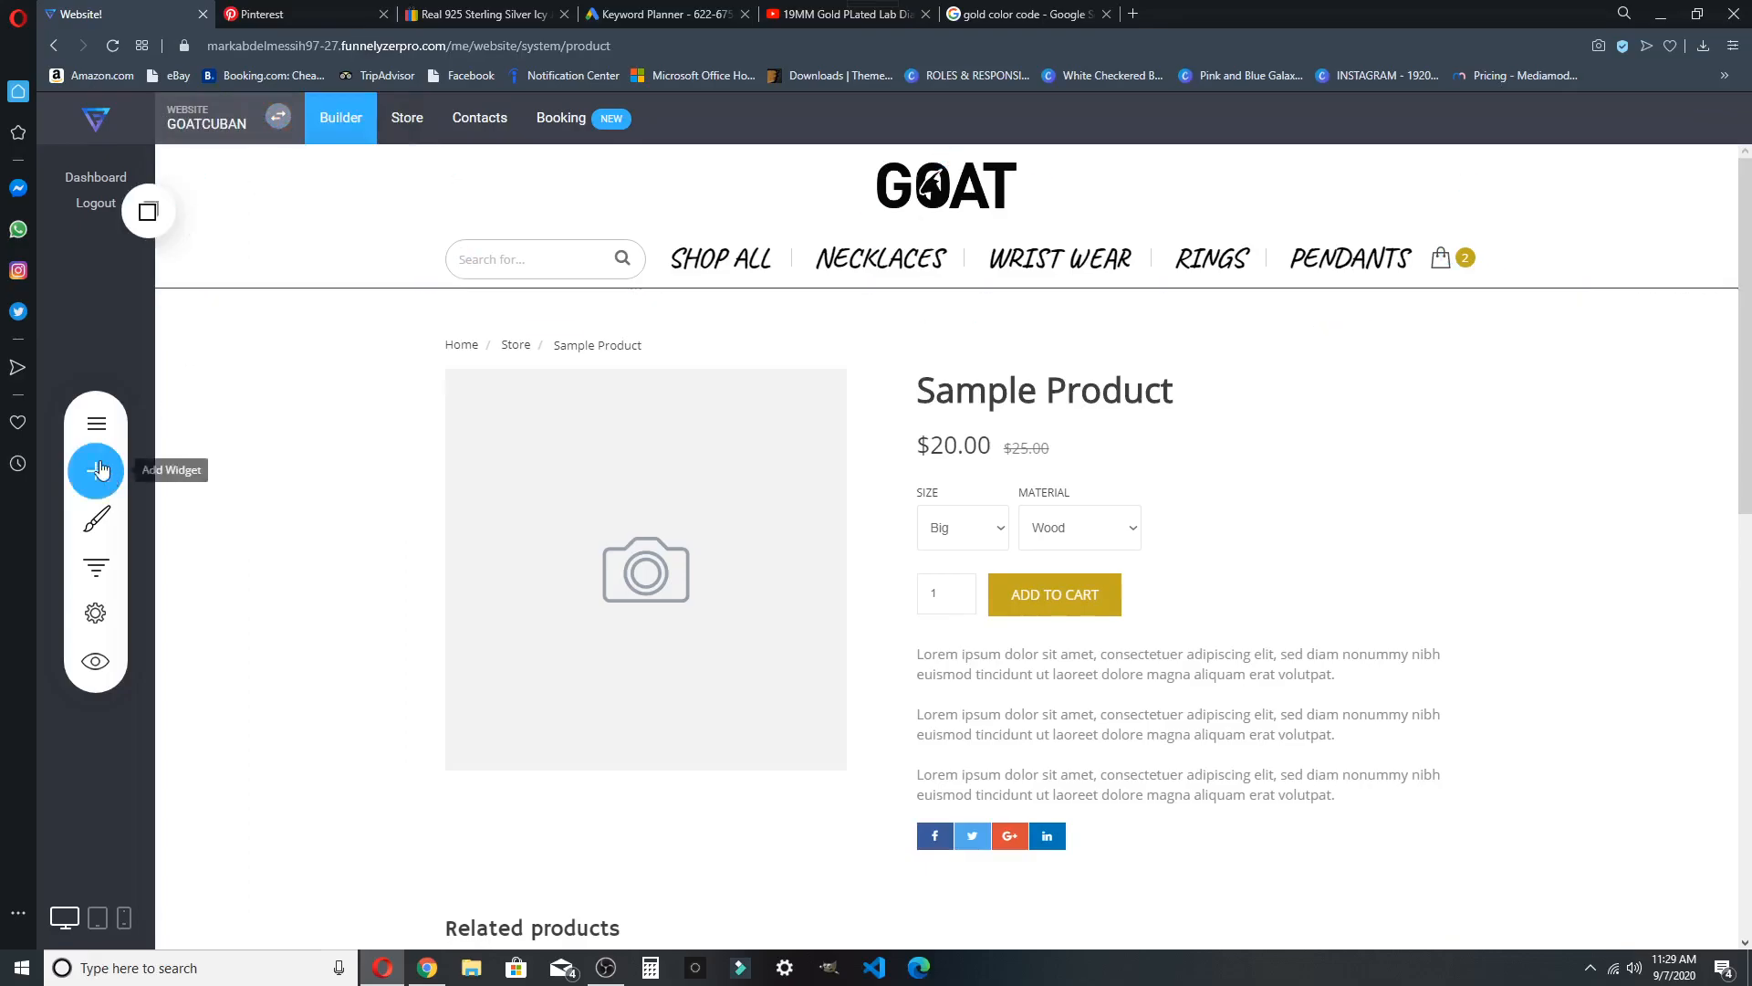
left_click(96, 423)
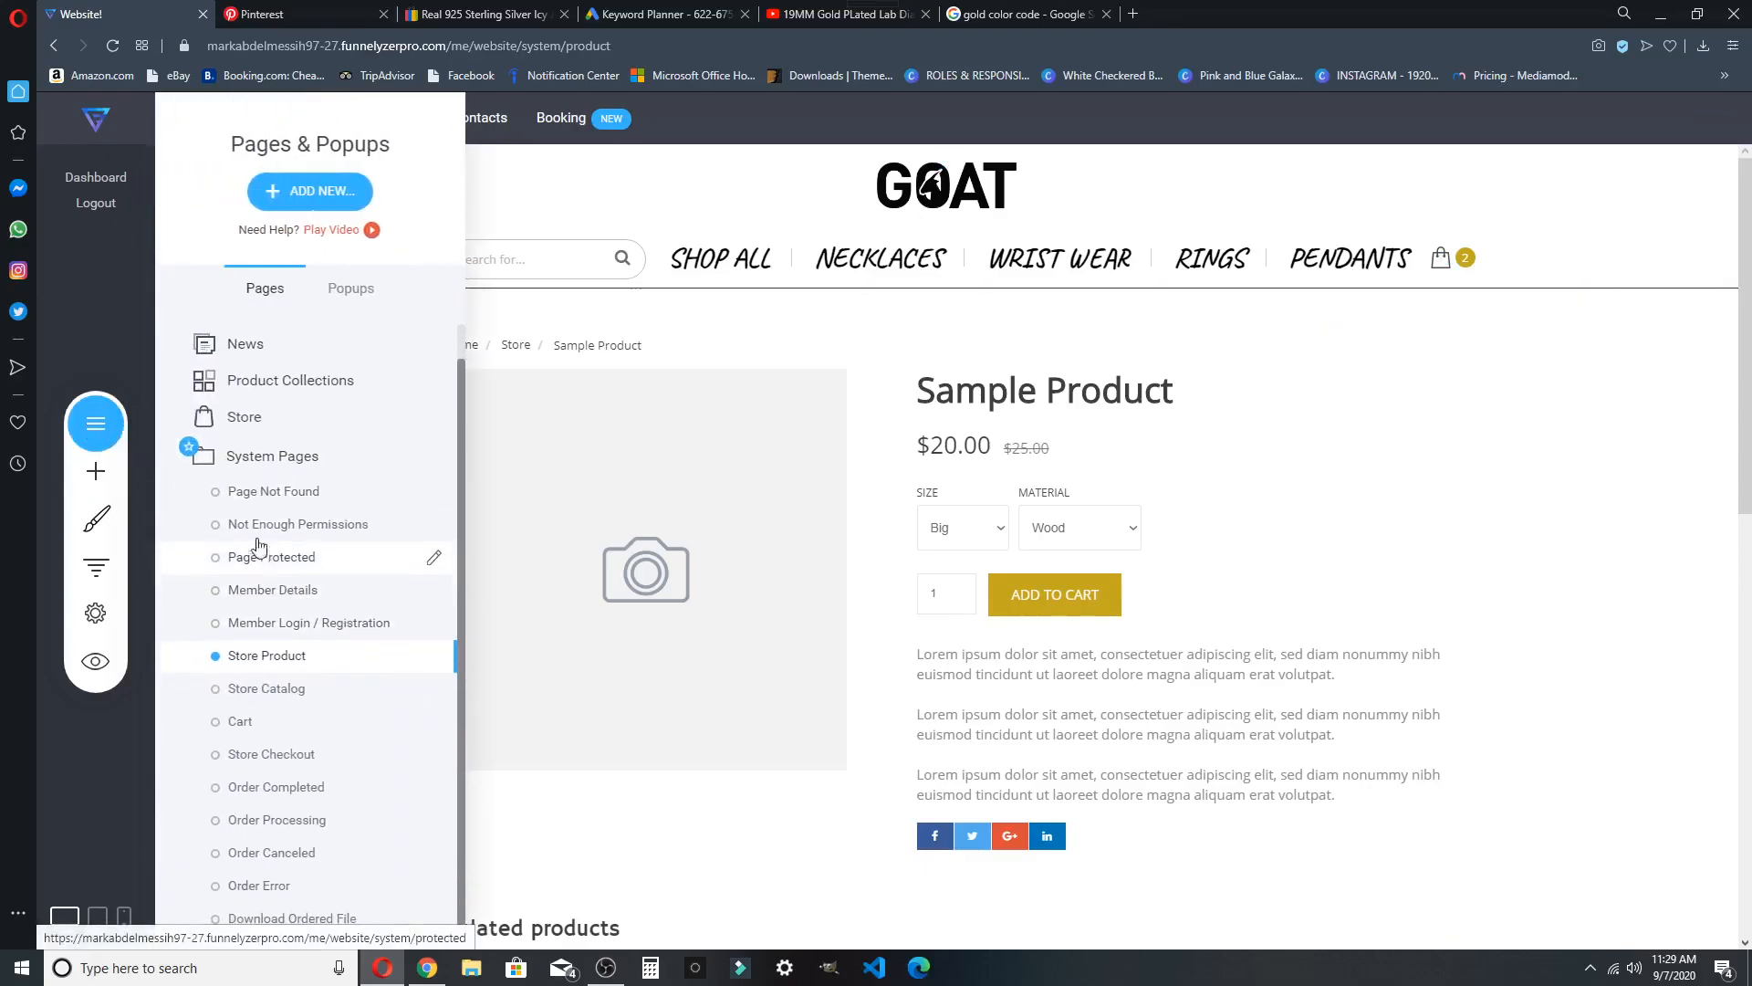
left_click(239, 351)
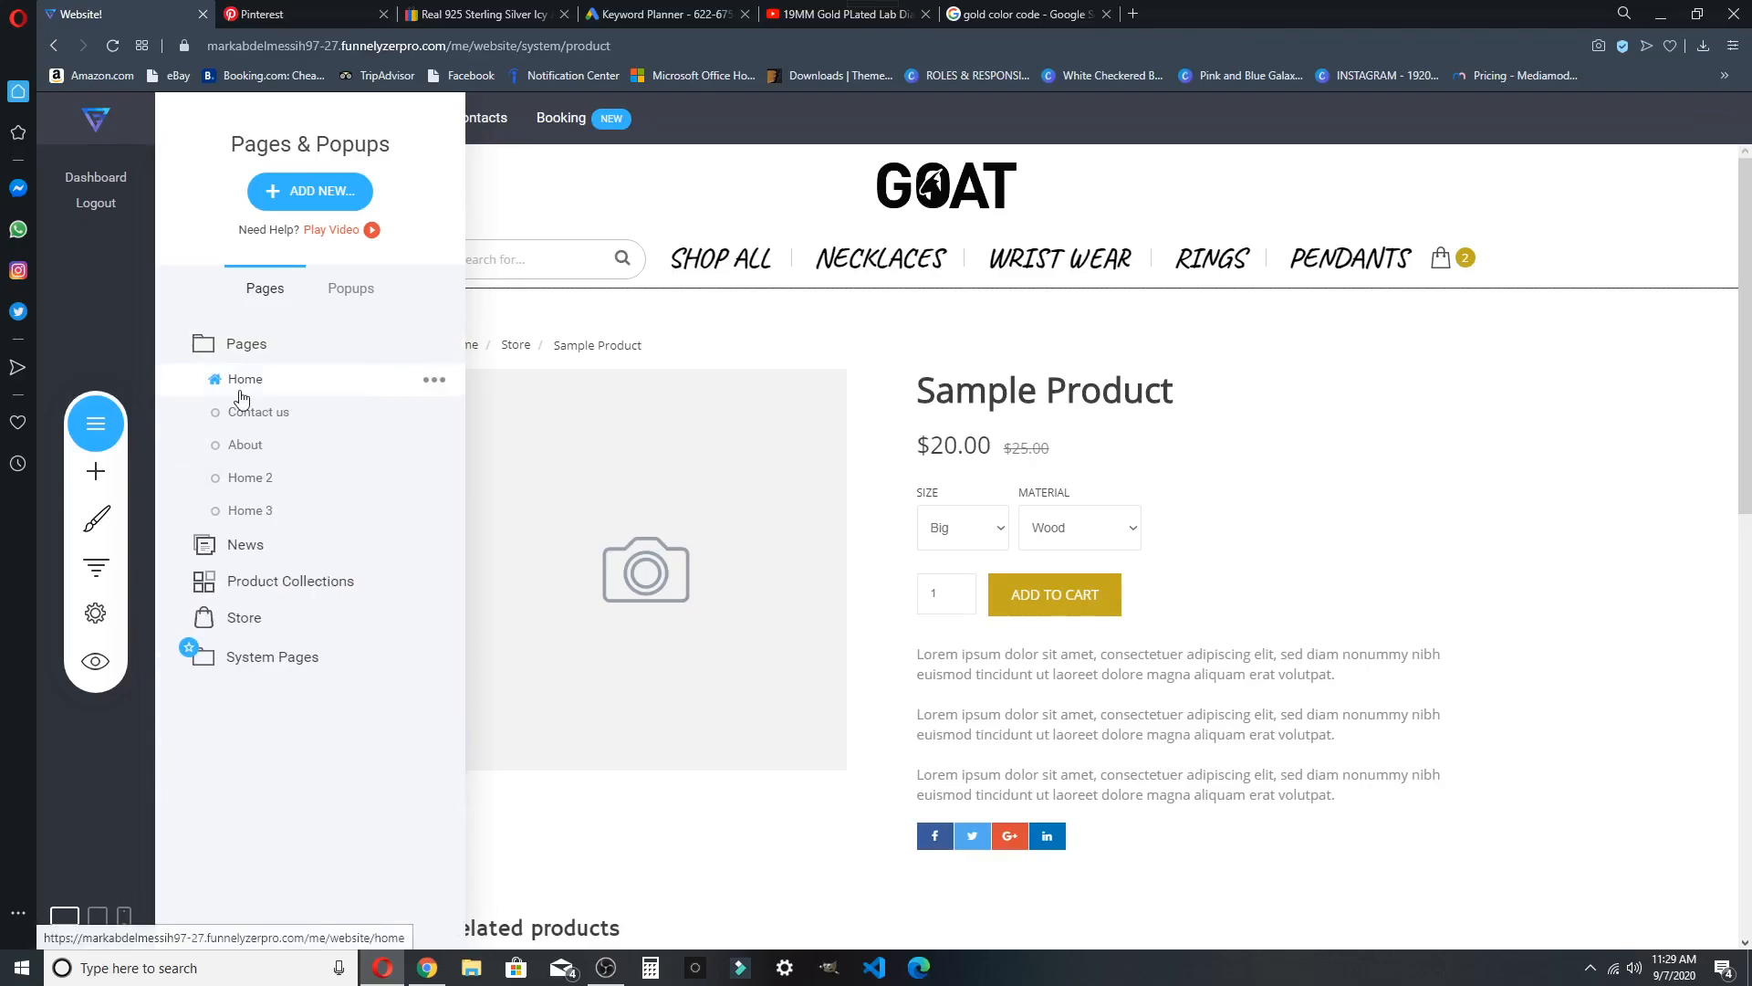
left_click(244, 383)
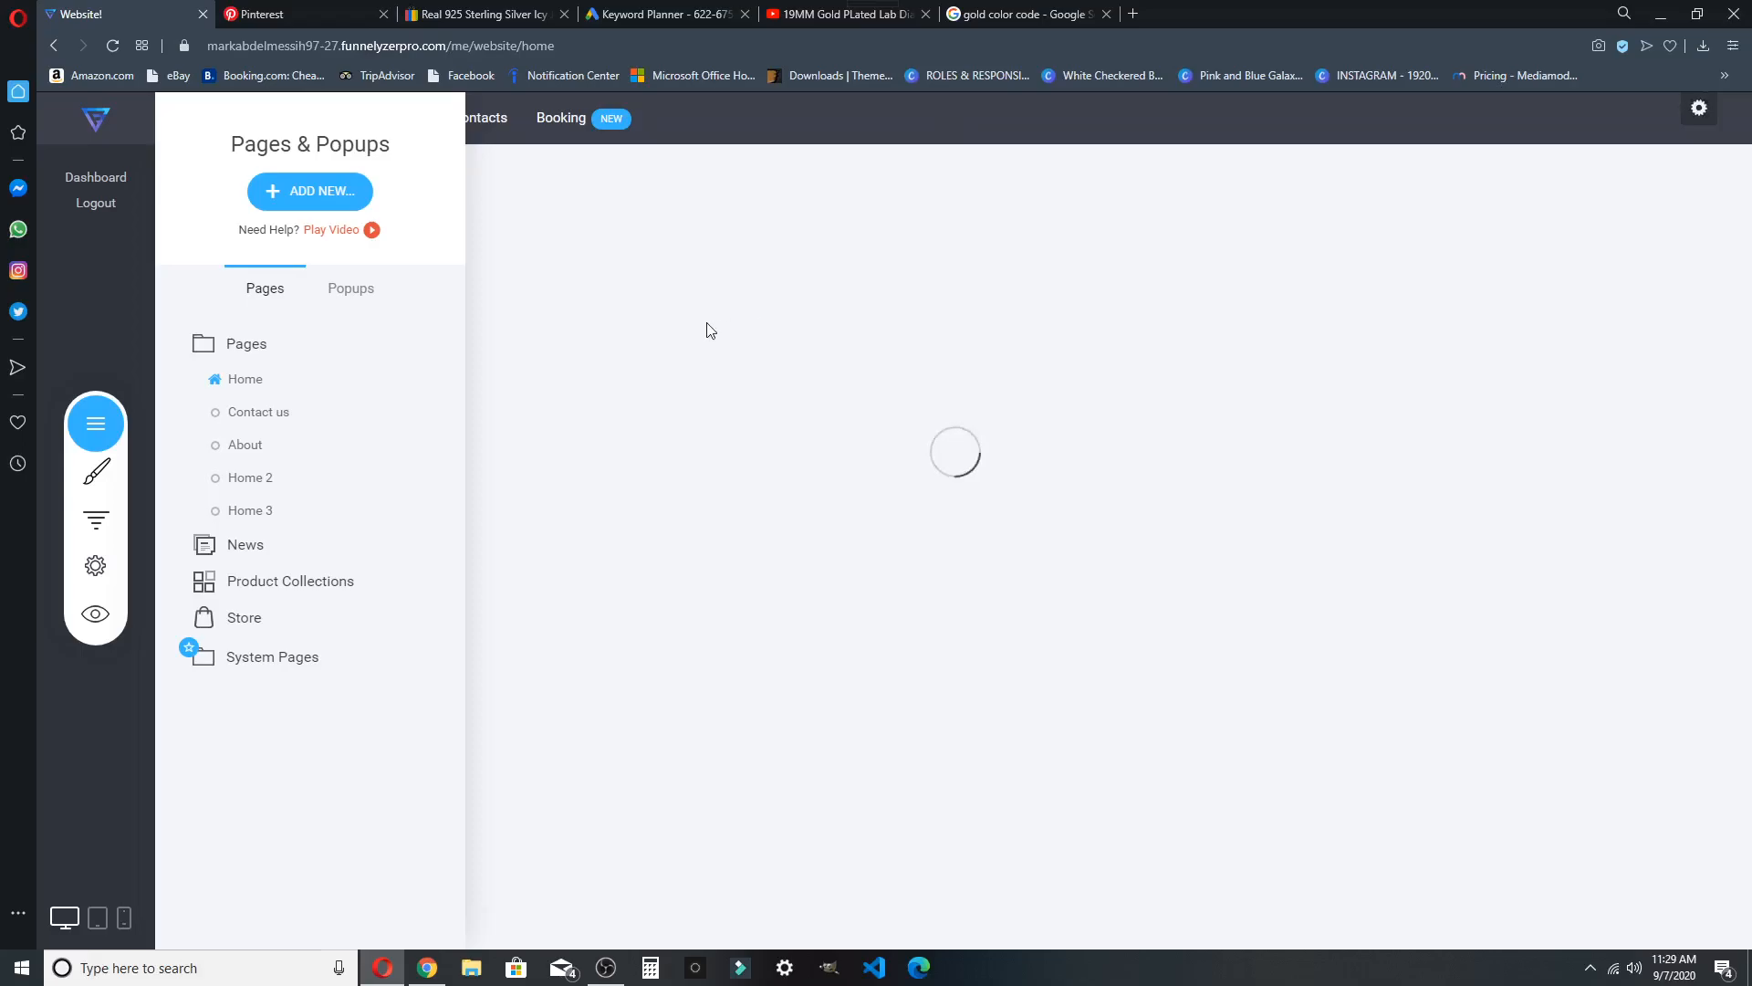
Start adding a block above Top Products of the Week and show the Image & Text block designs
scroll(720, 571, "down", 5)
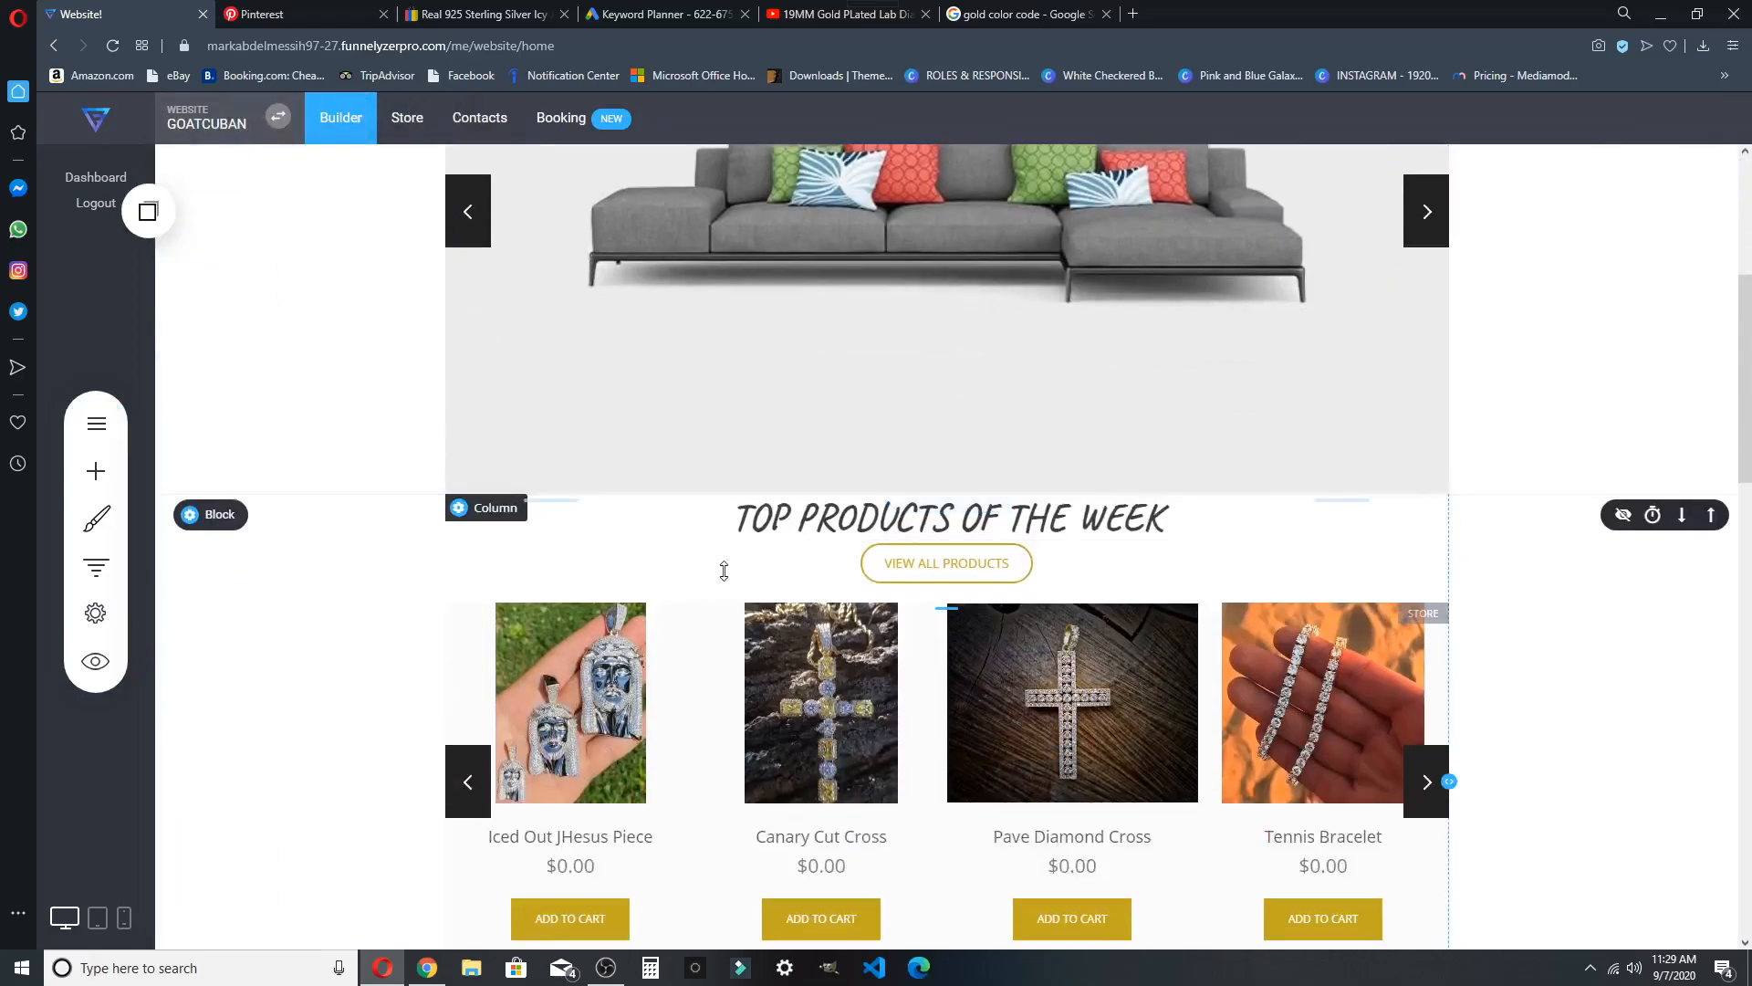
left_click(958, 495)
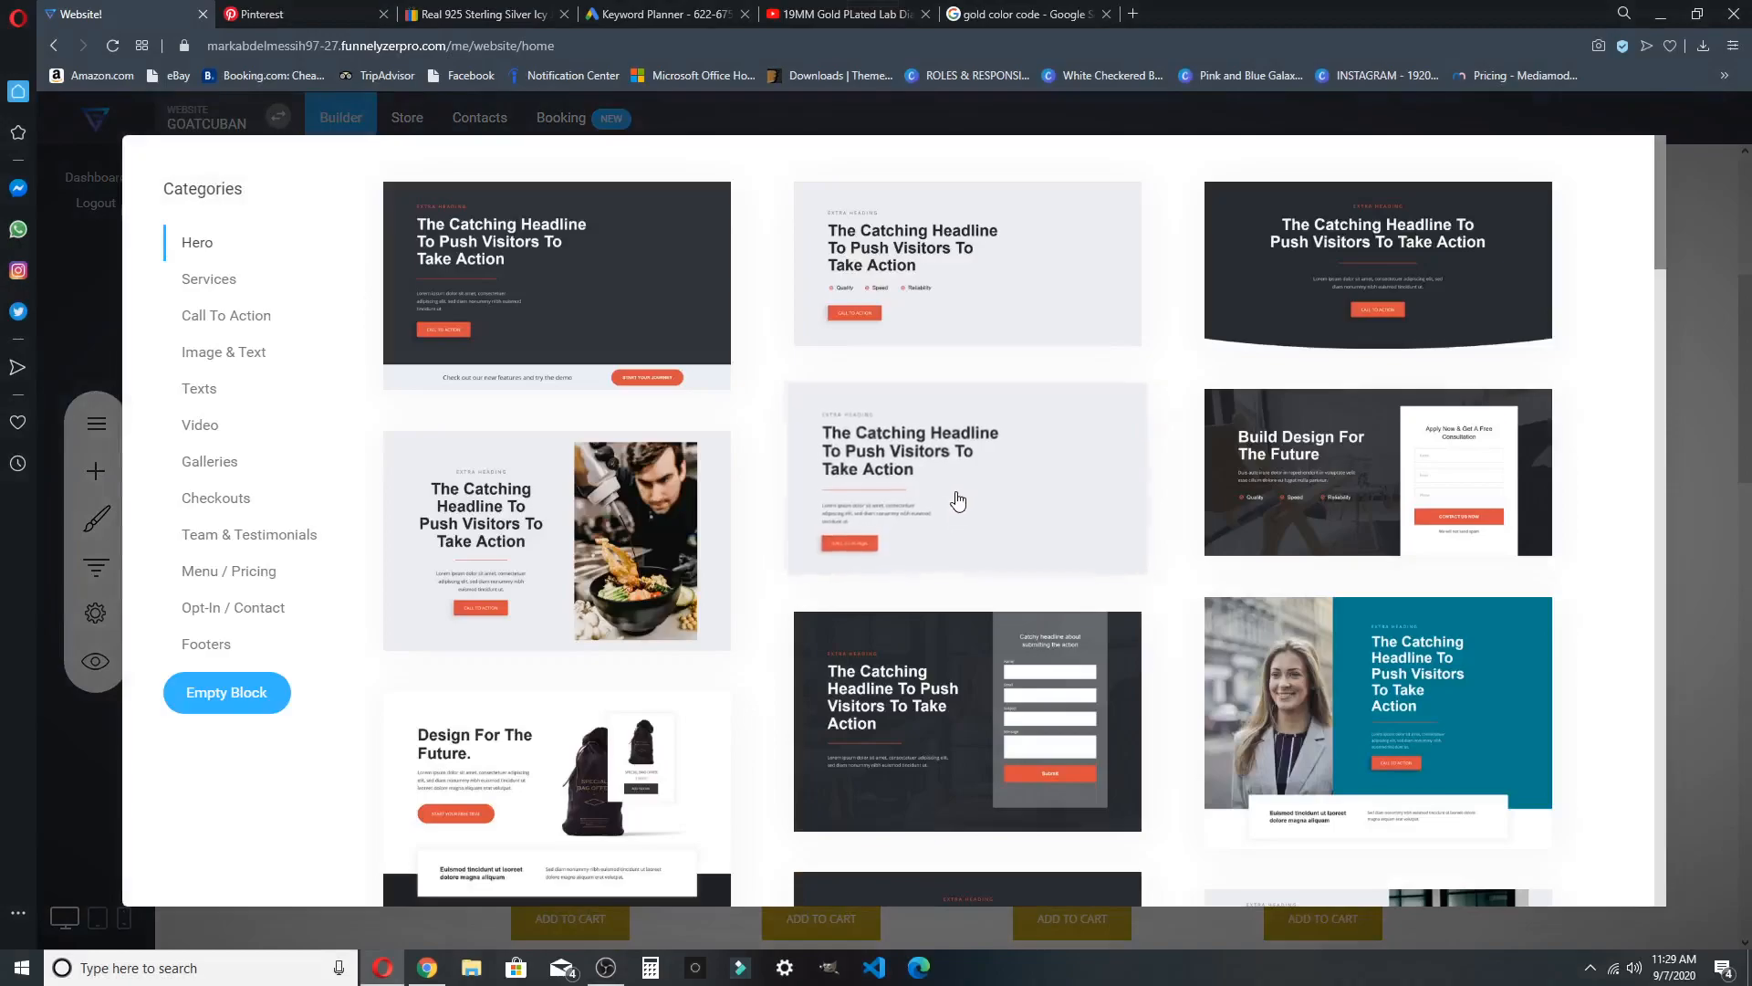
left_click(208, 462)
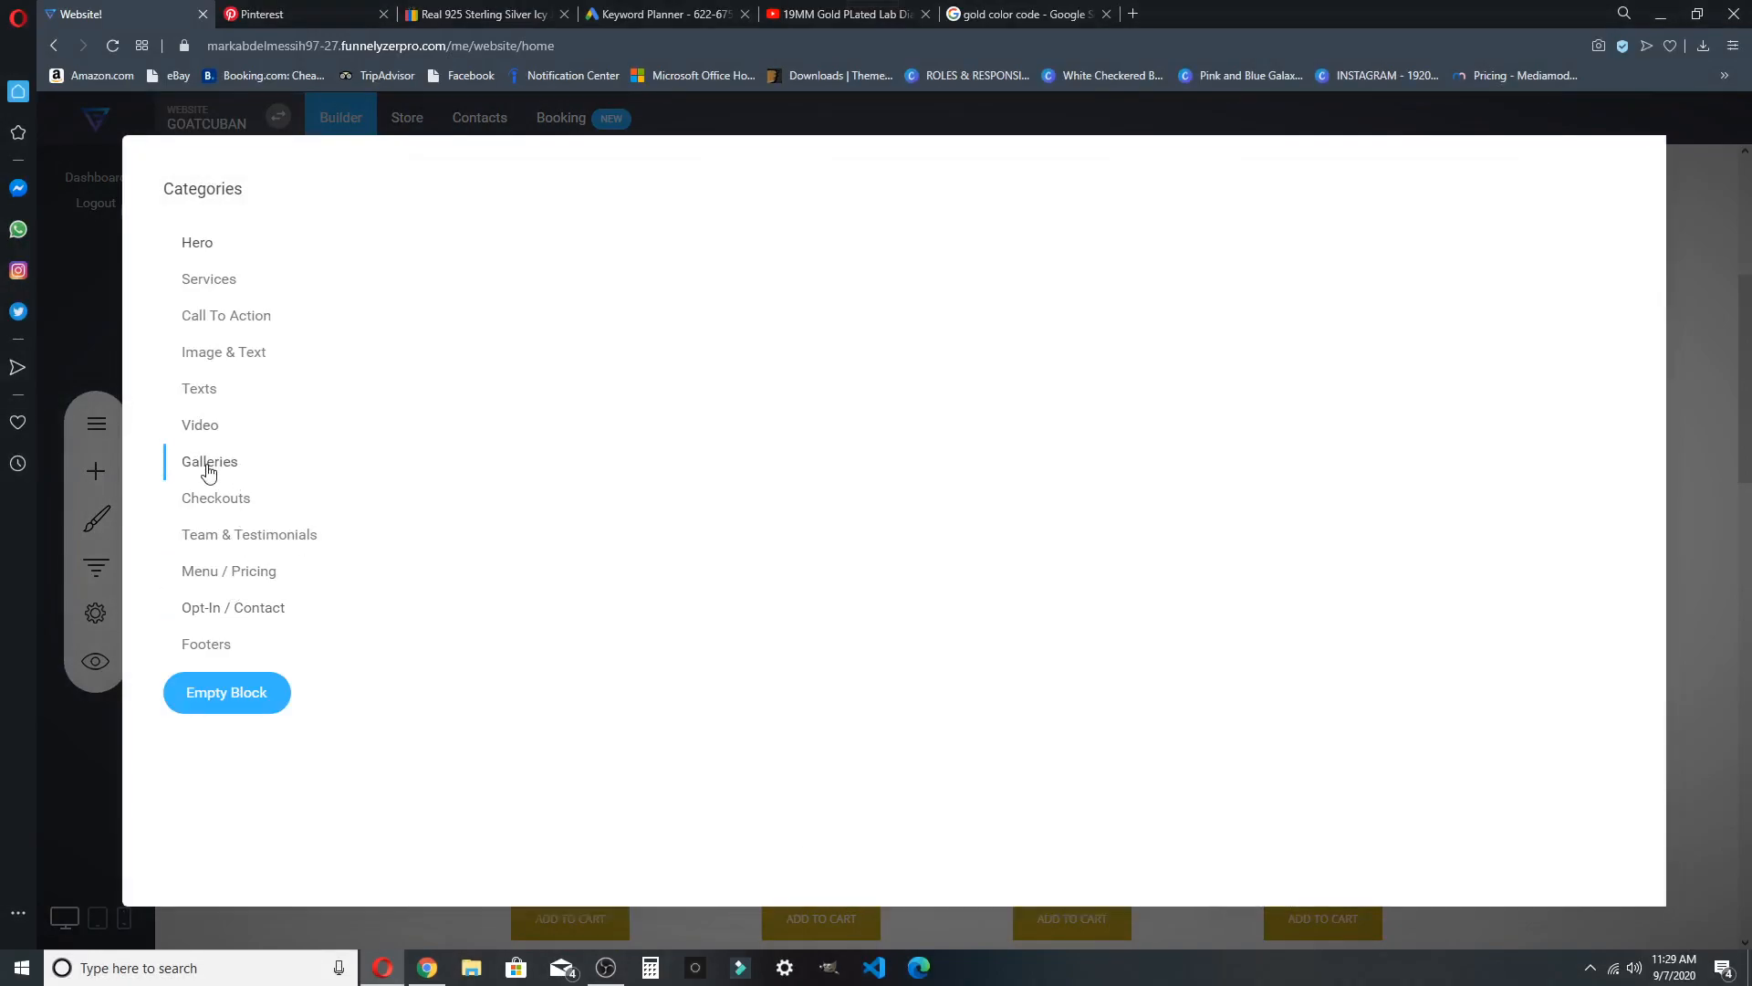
scroll(1033, 582, "down", 3)
scroll(1049, 626, "up", 3)
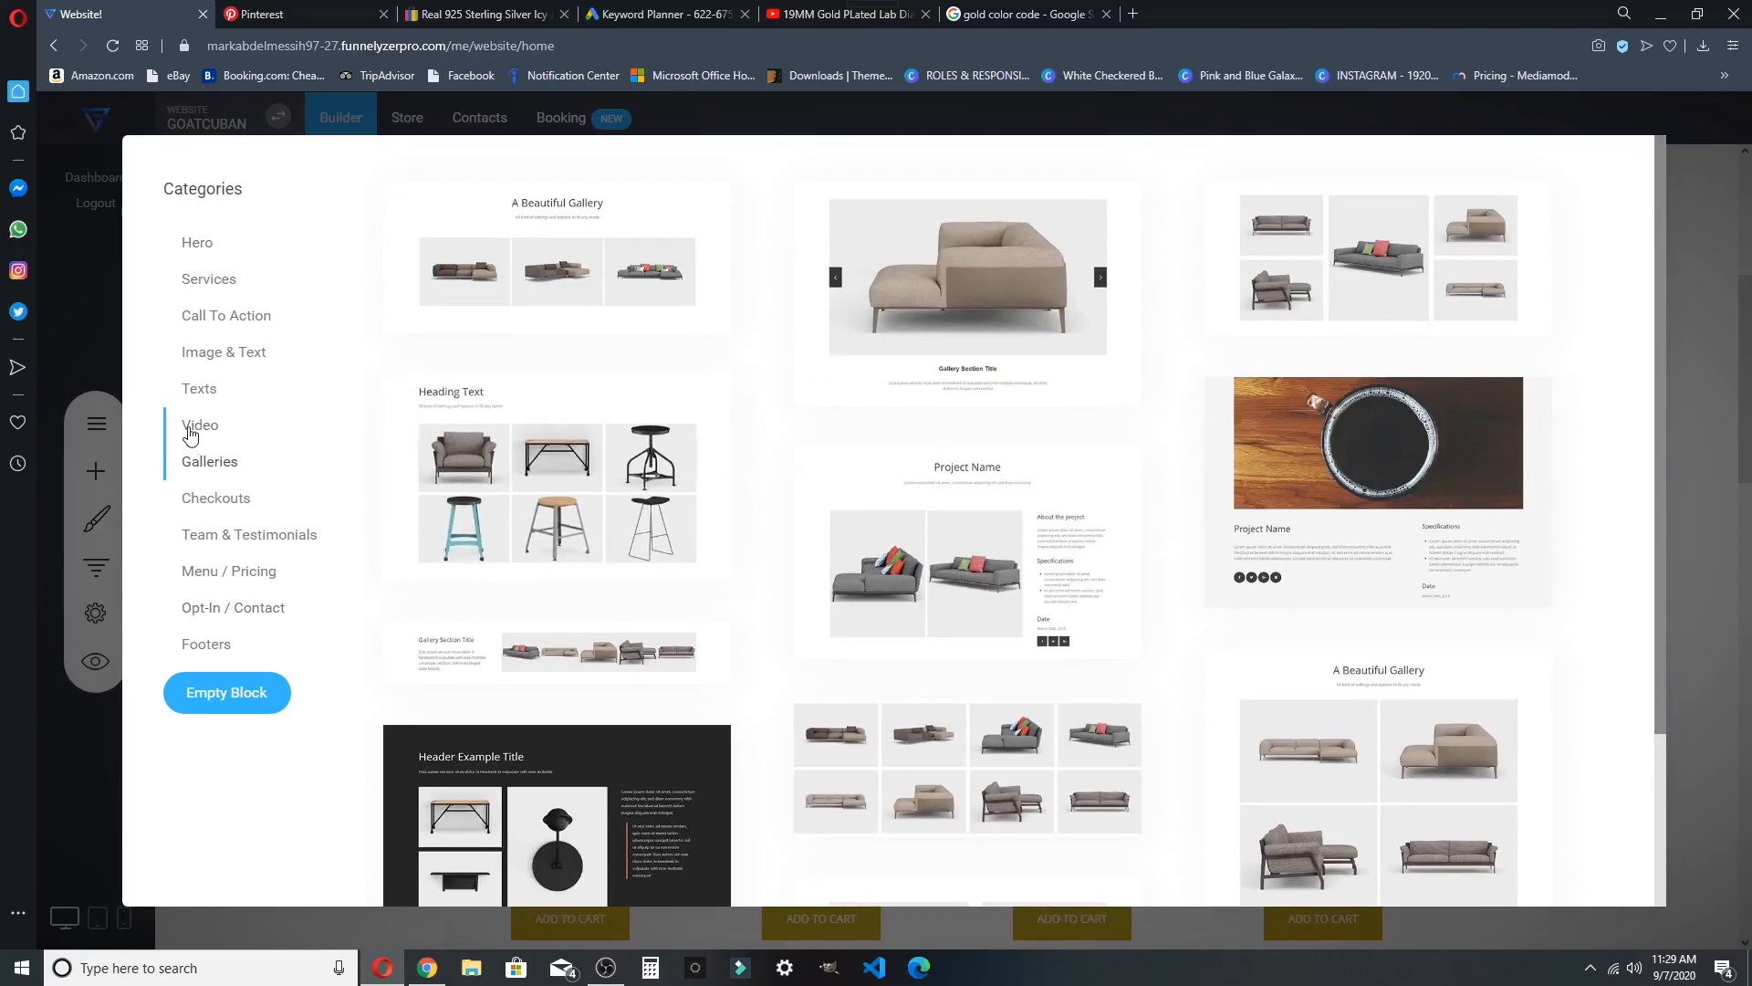
left_click(196, 427)
left_click(186, 400)
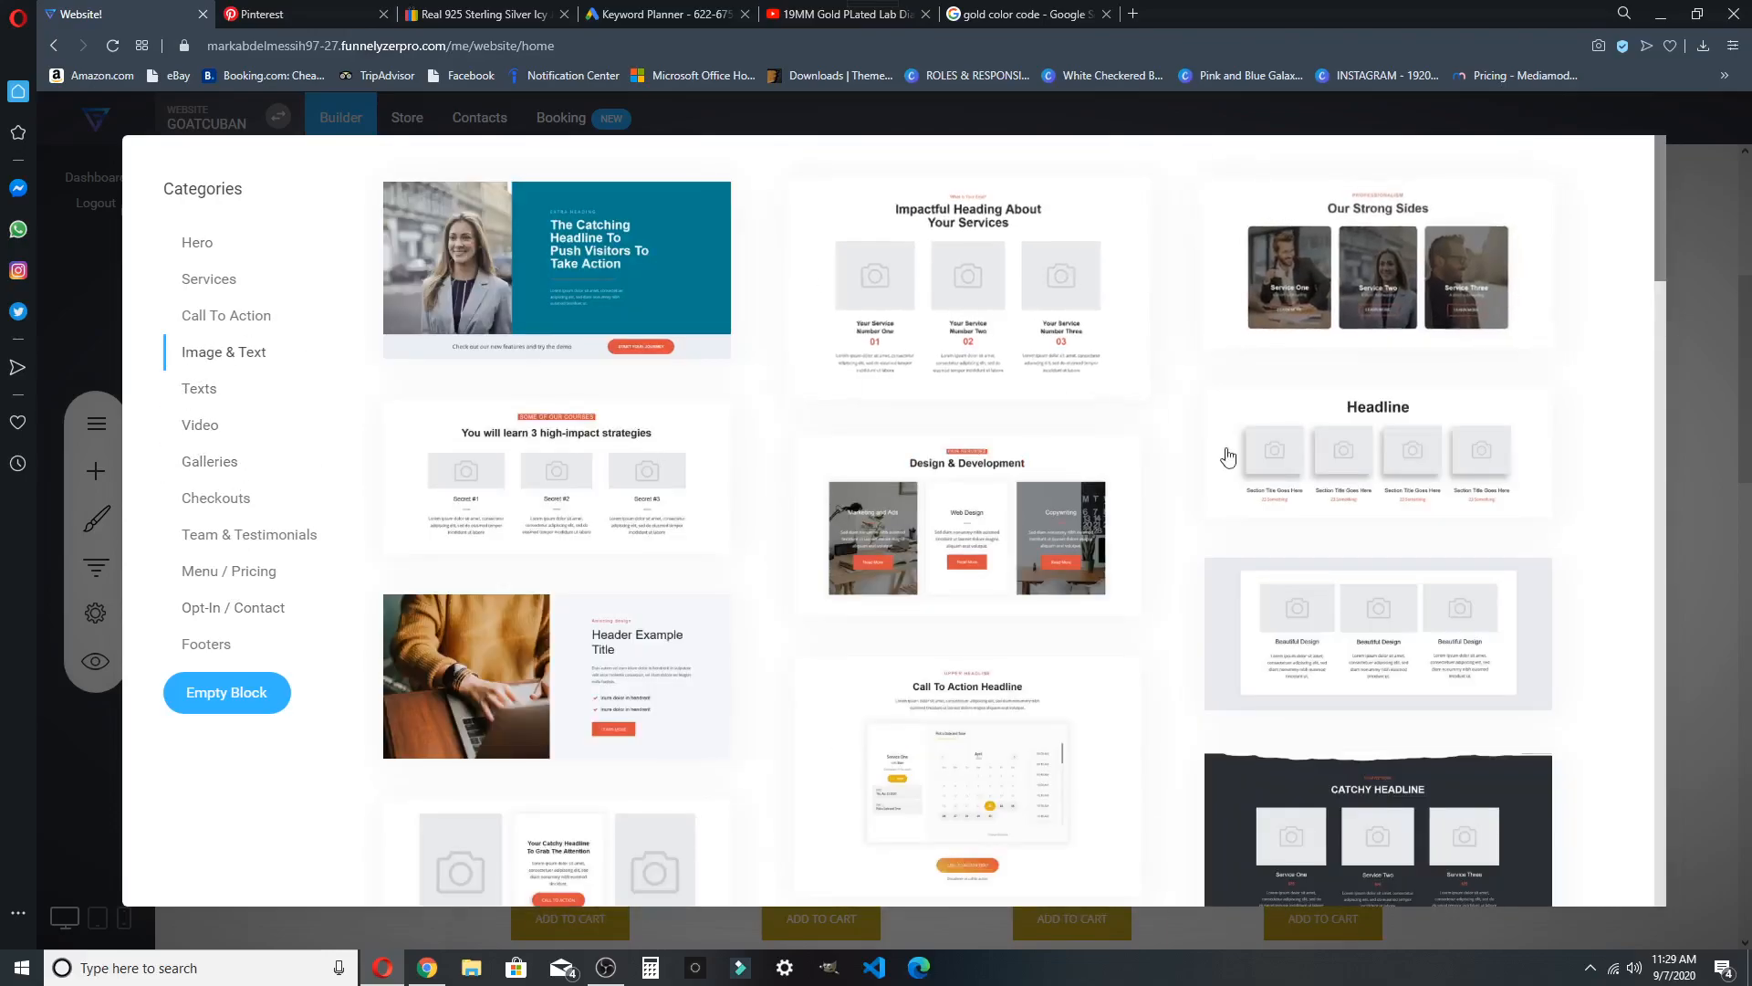
Insert the Heading Example block with four captioned image placeholders between the sofa slideshow and Top Products of the Week
scroll(1052, 450, "down", 10)
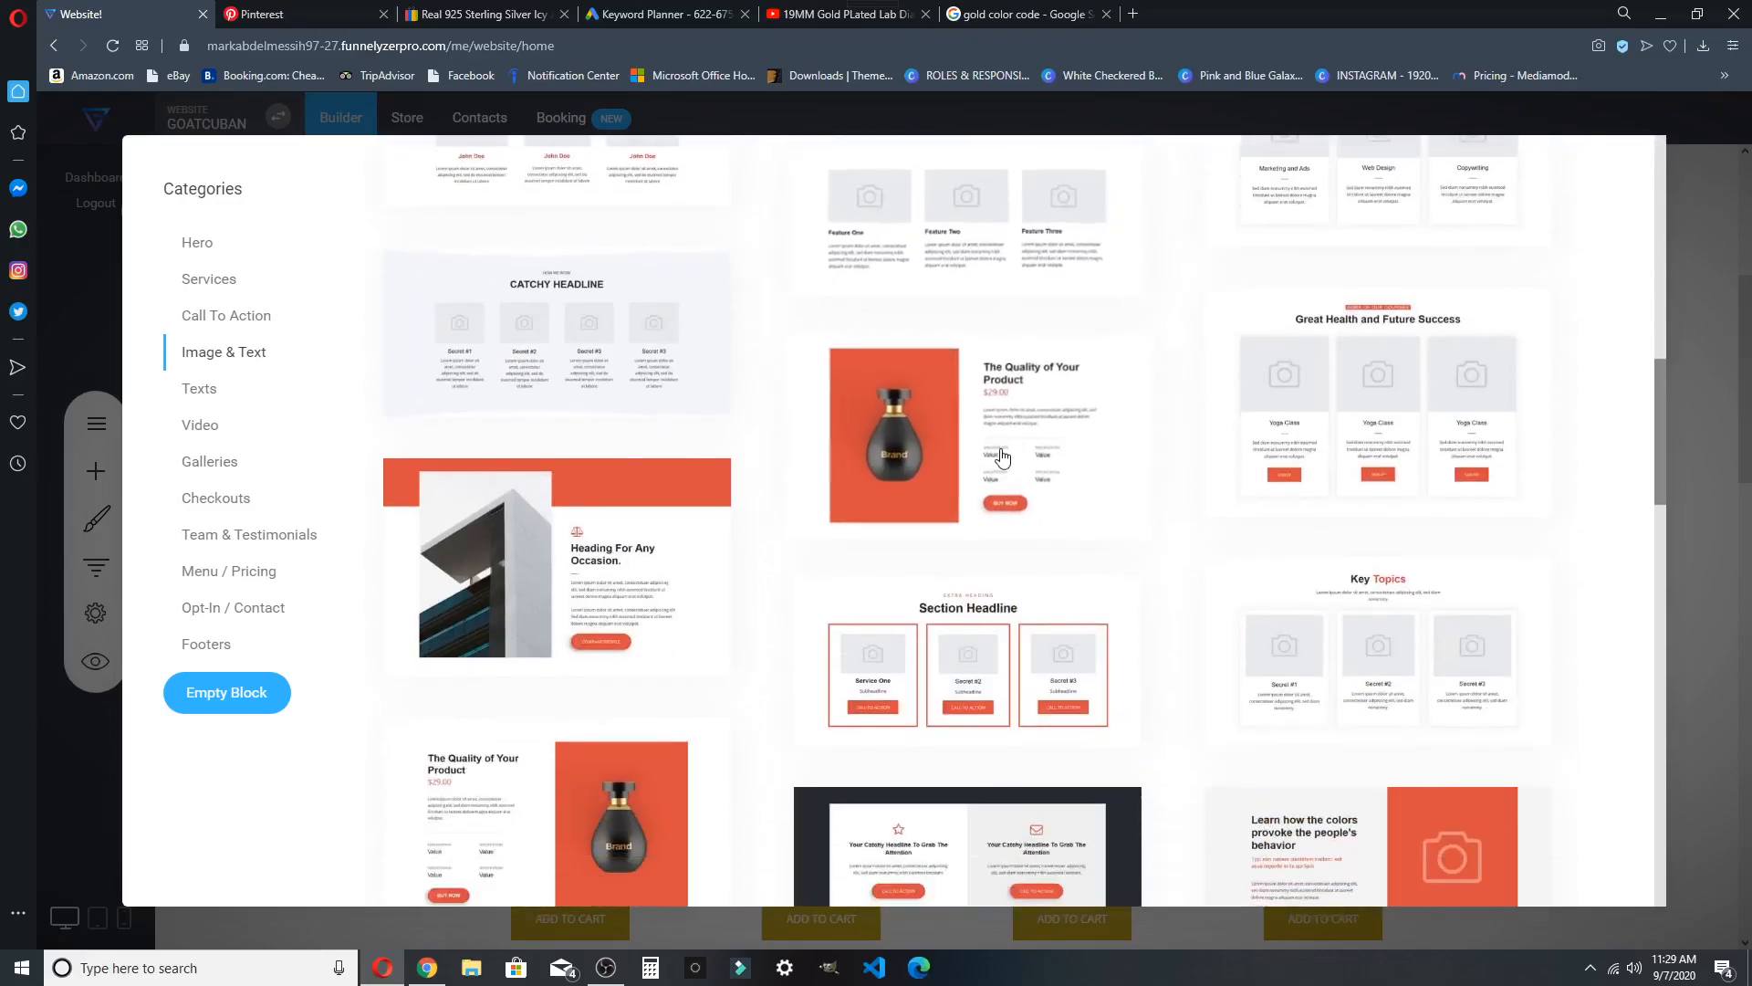
scroll(1004, 456, "down", 15)
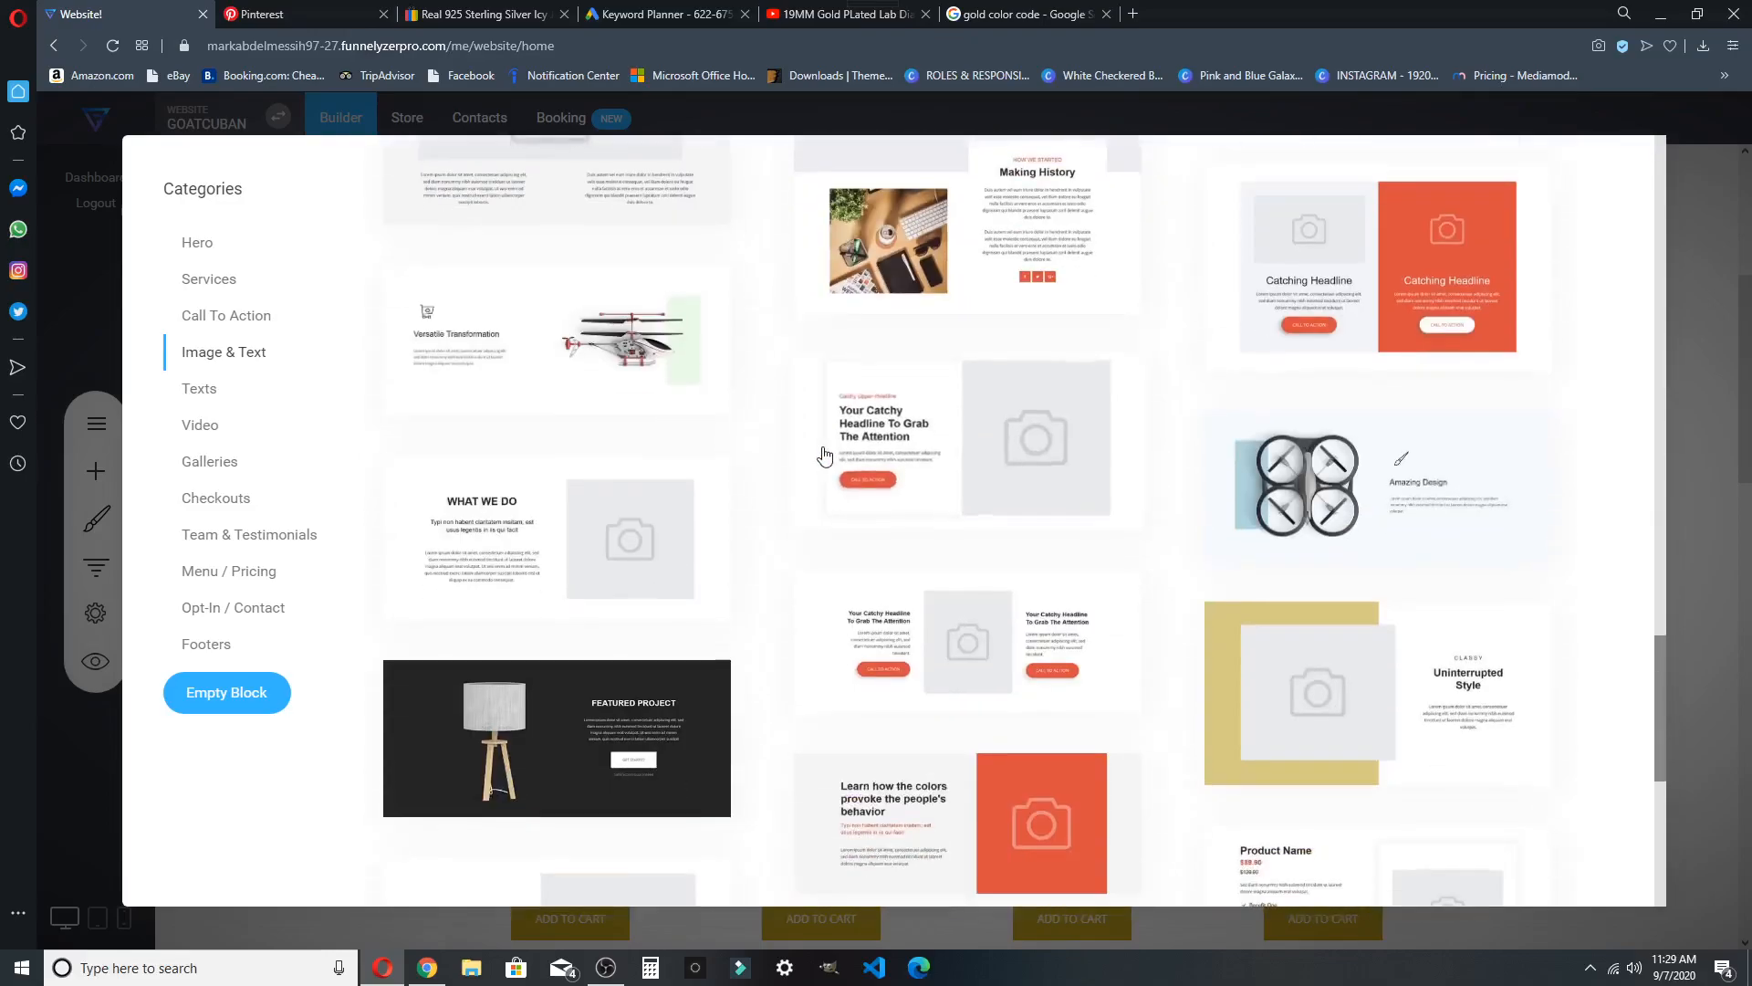
scroll(825, 454, "down", 7)
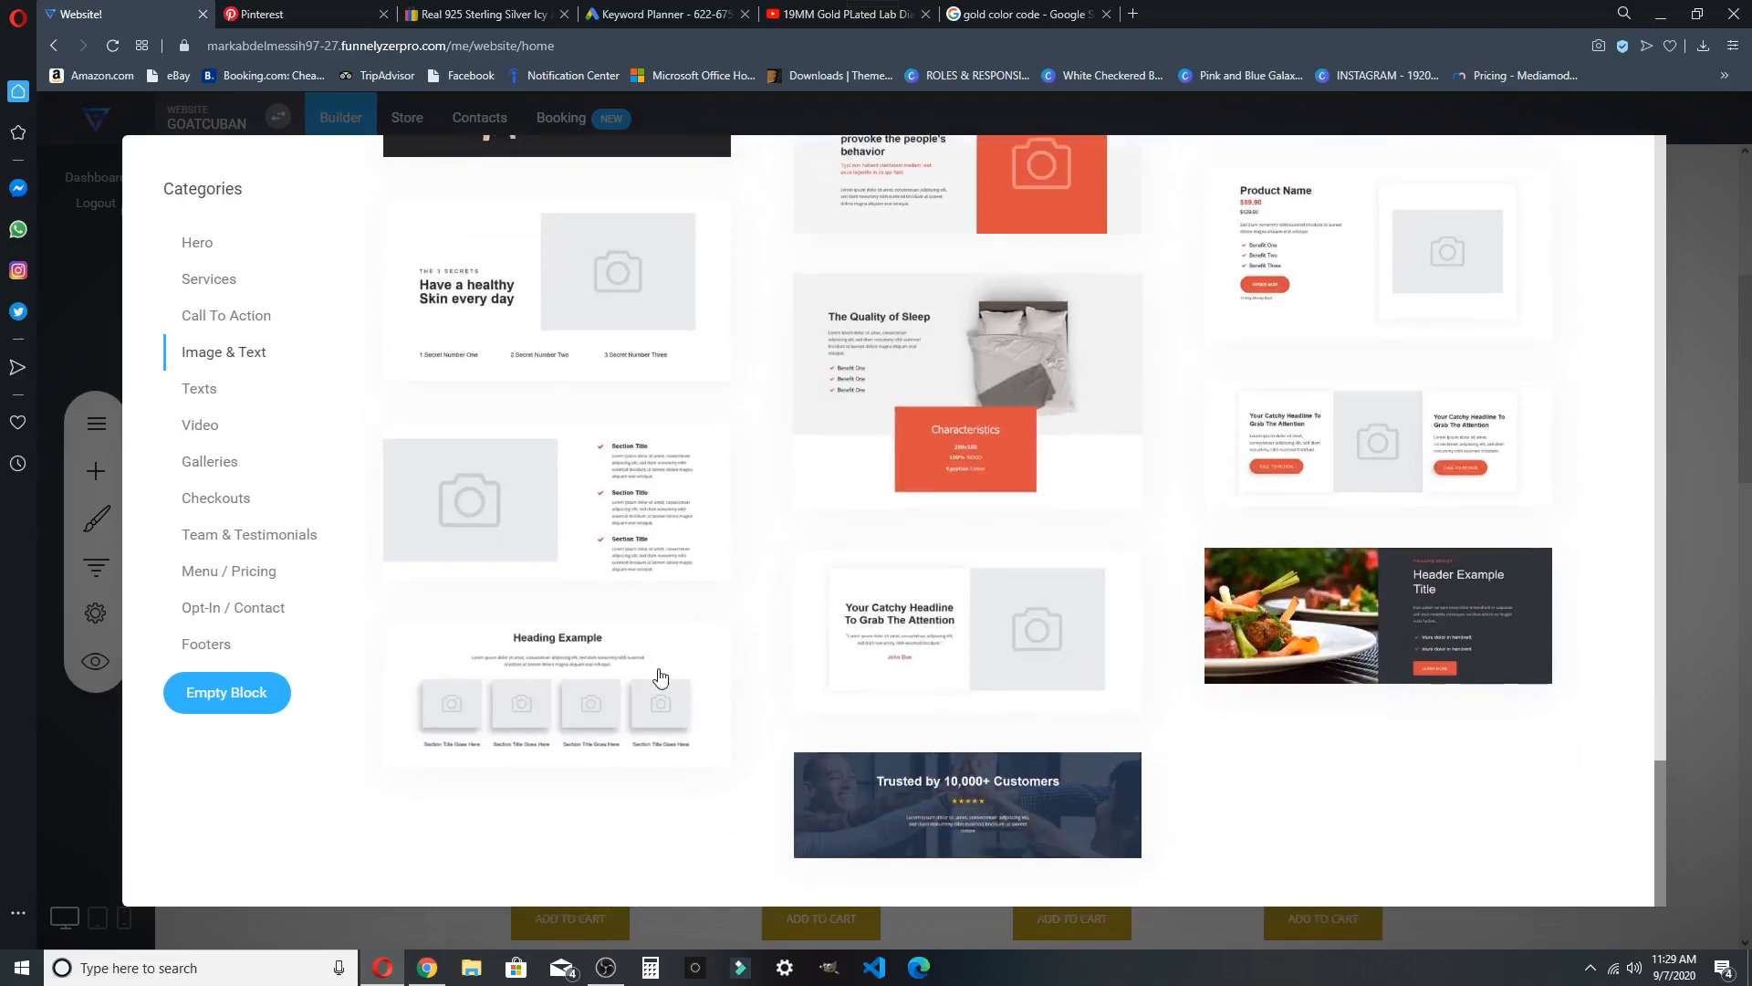
scroll(639, 654, "down", 10)
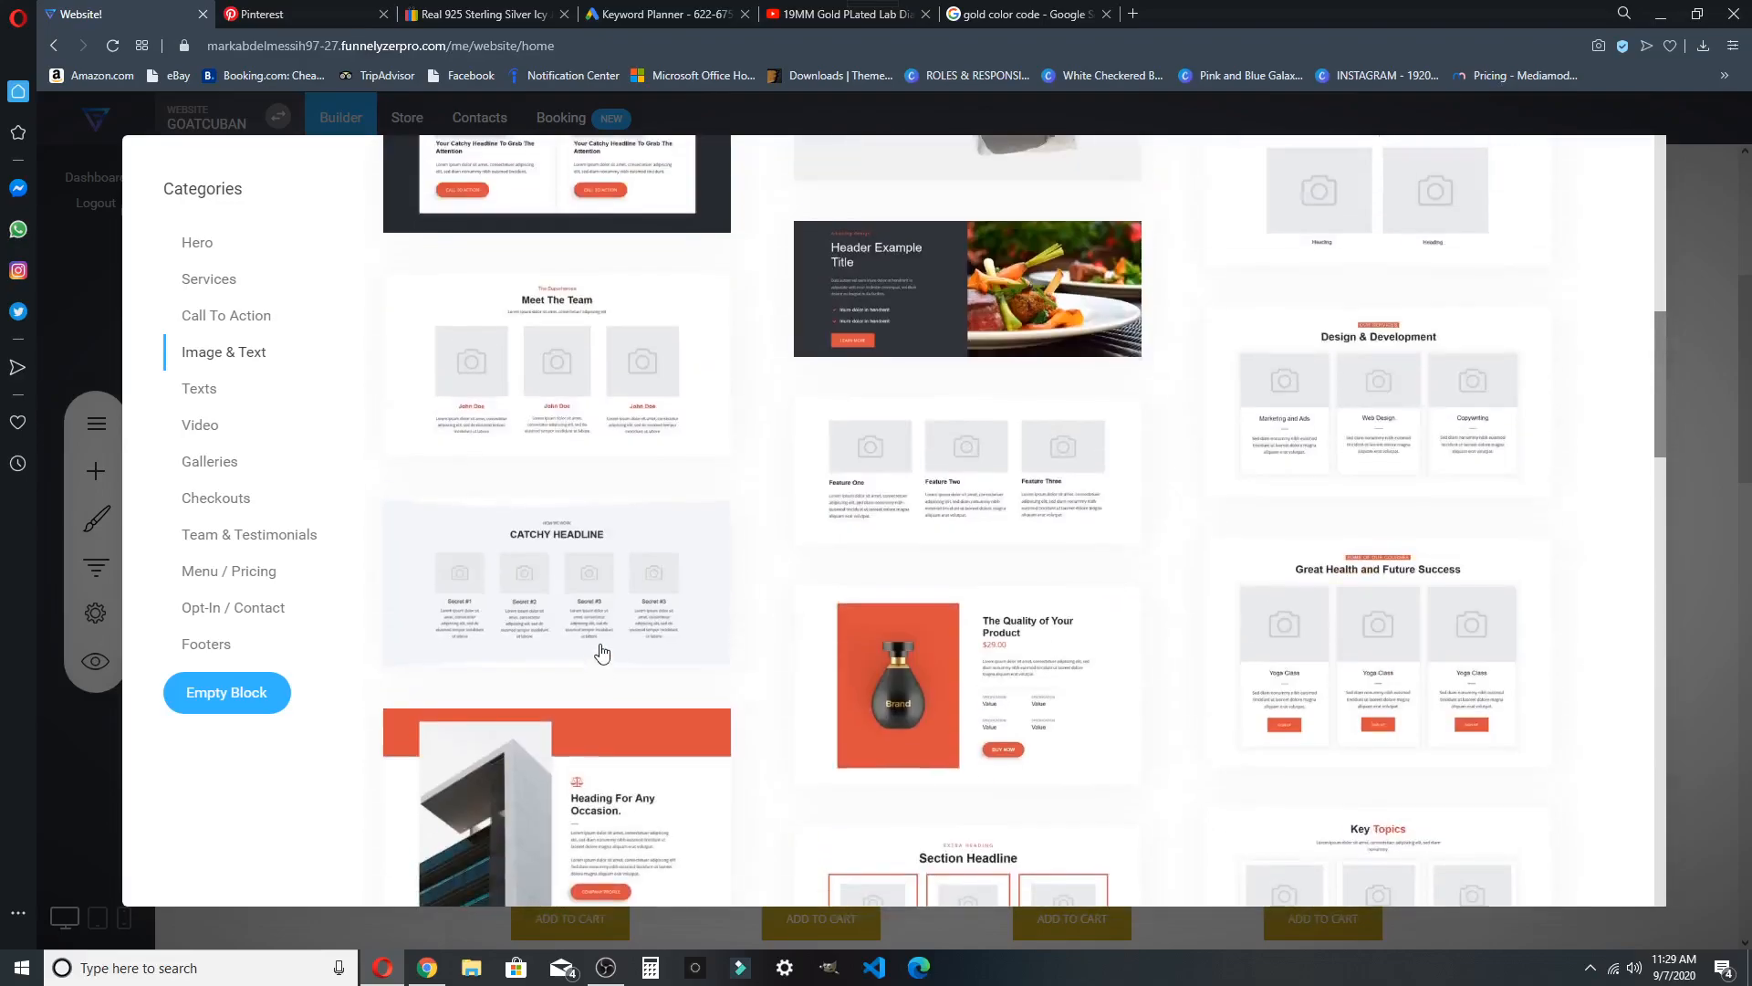
scroll(575, 634, "up", 10)
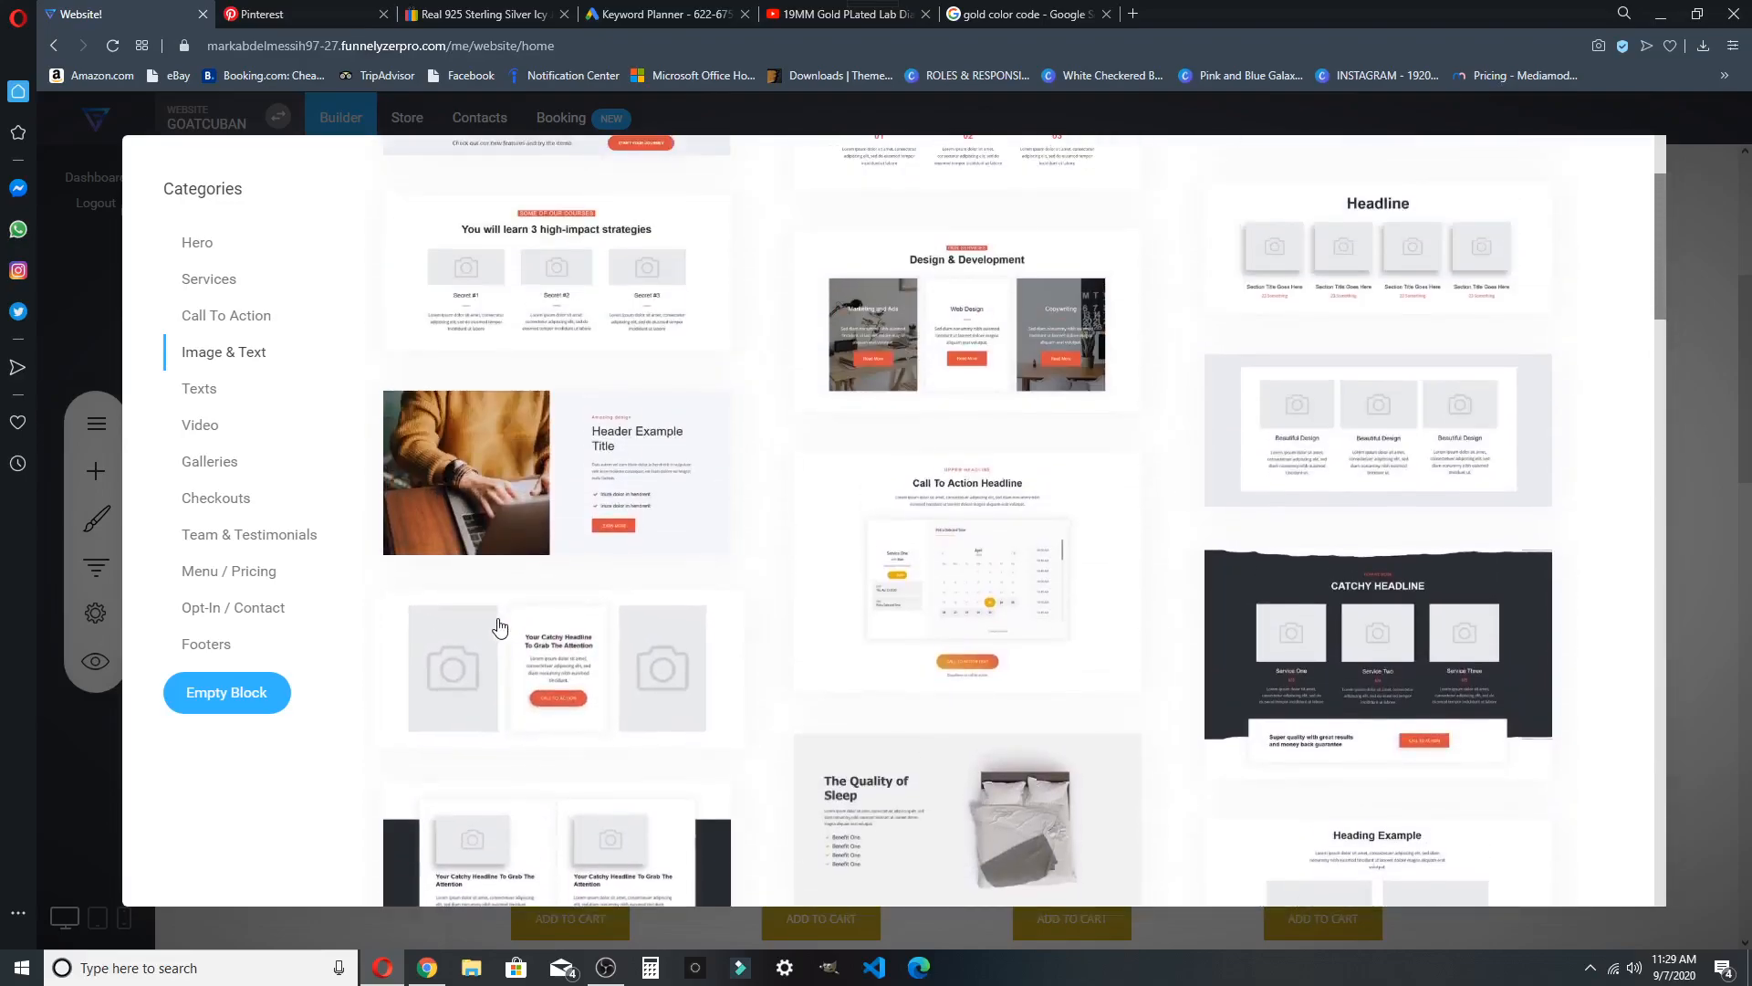
scroll(495, 625, "down", 15)
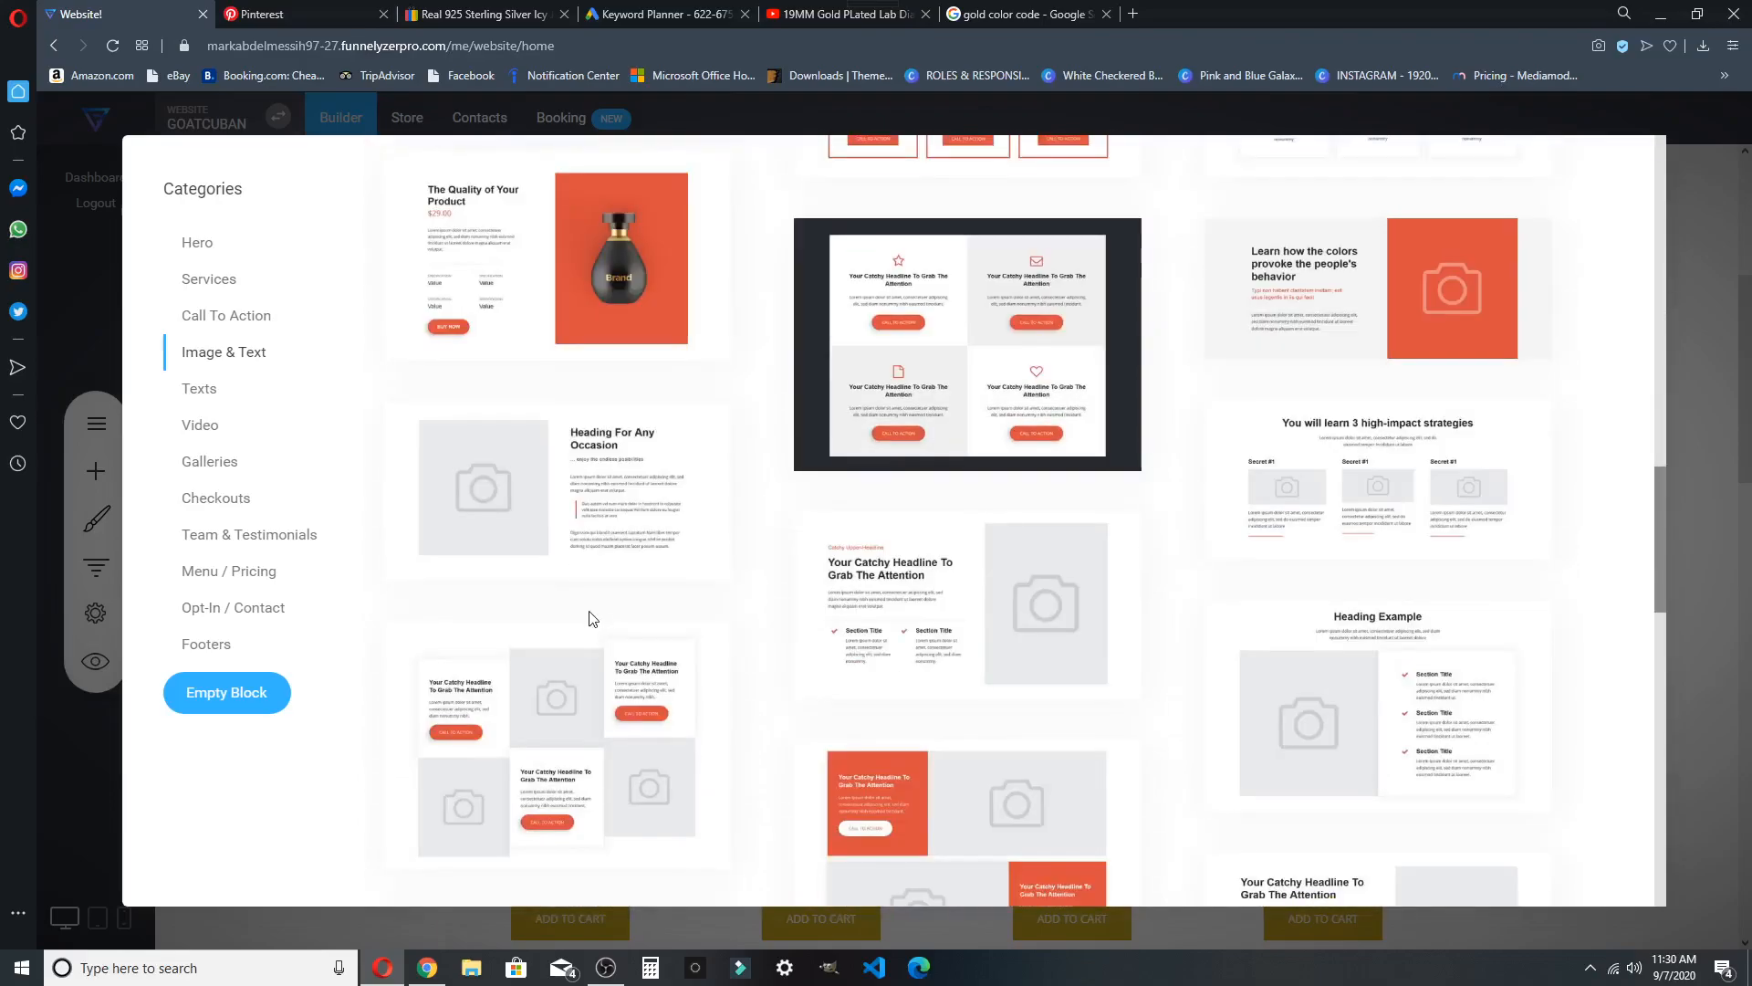
scroll(1022, 561, "down", 2)
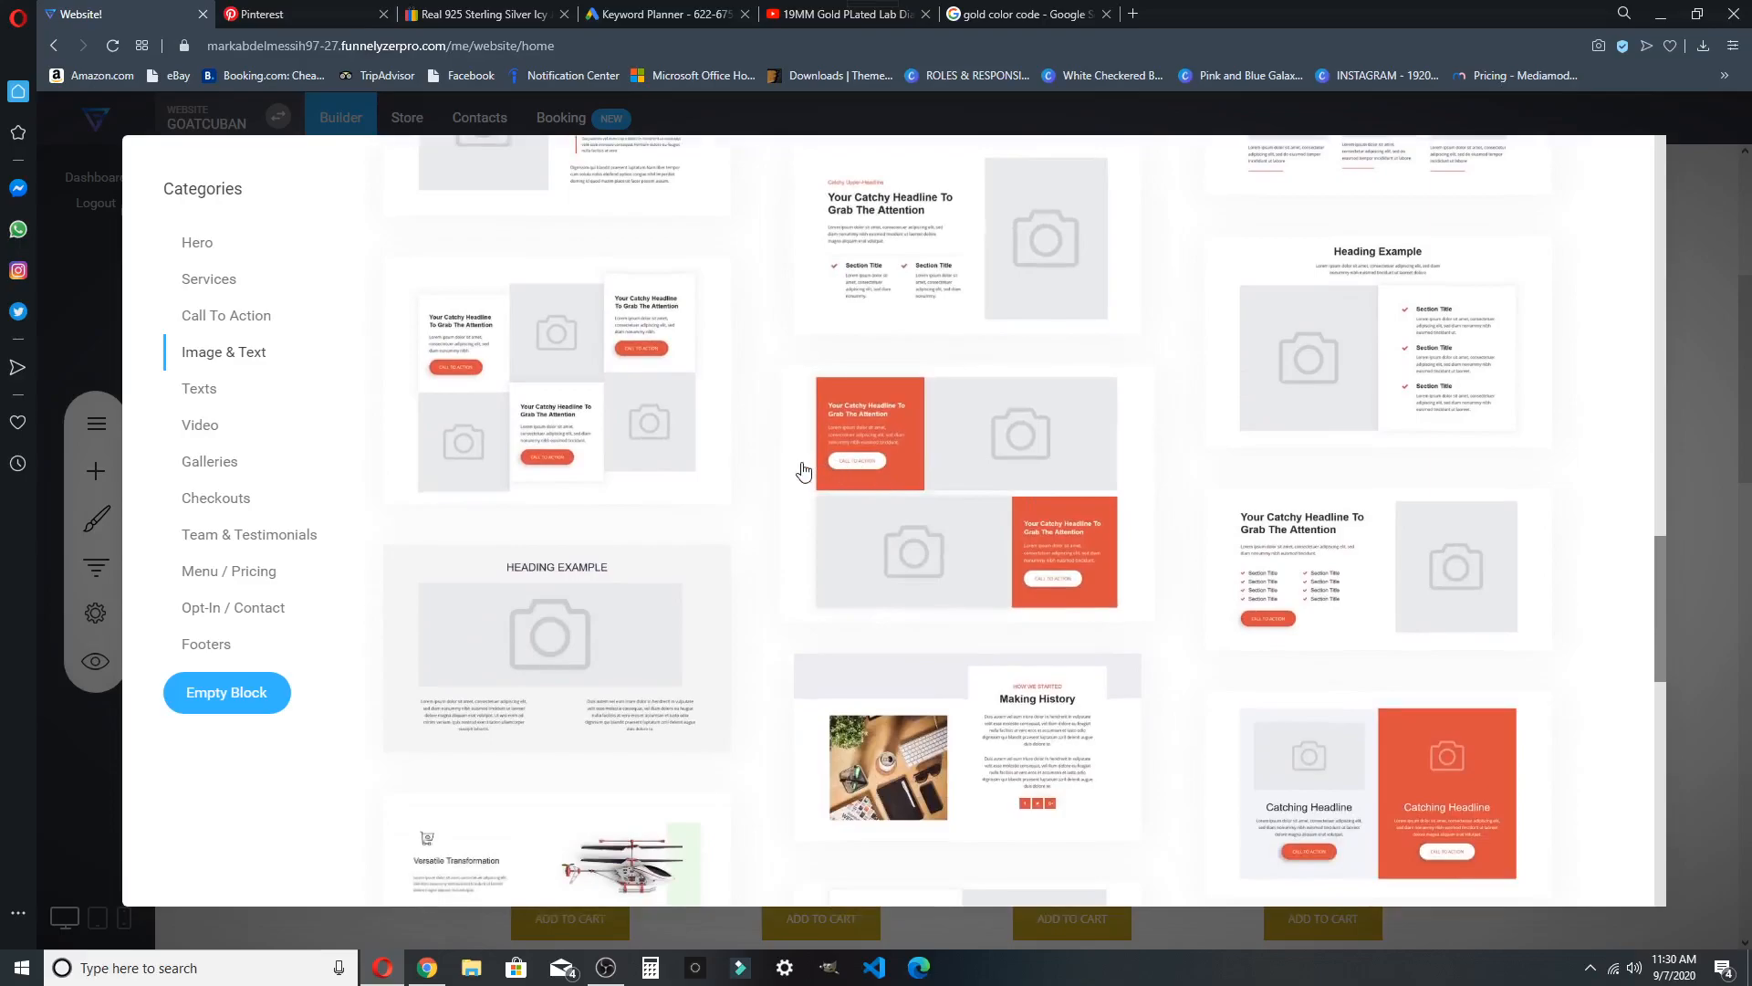
scroll(790, 470, "down", 10)
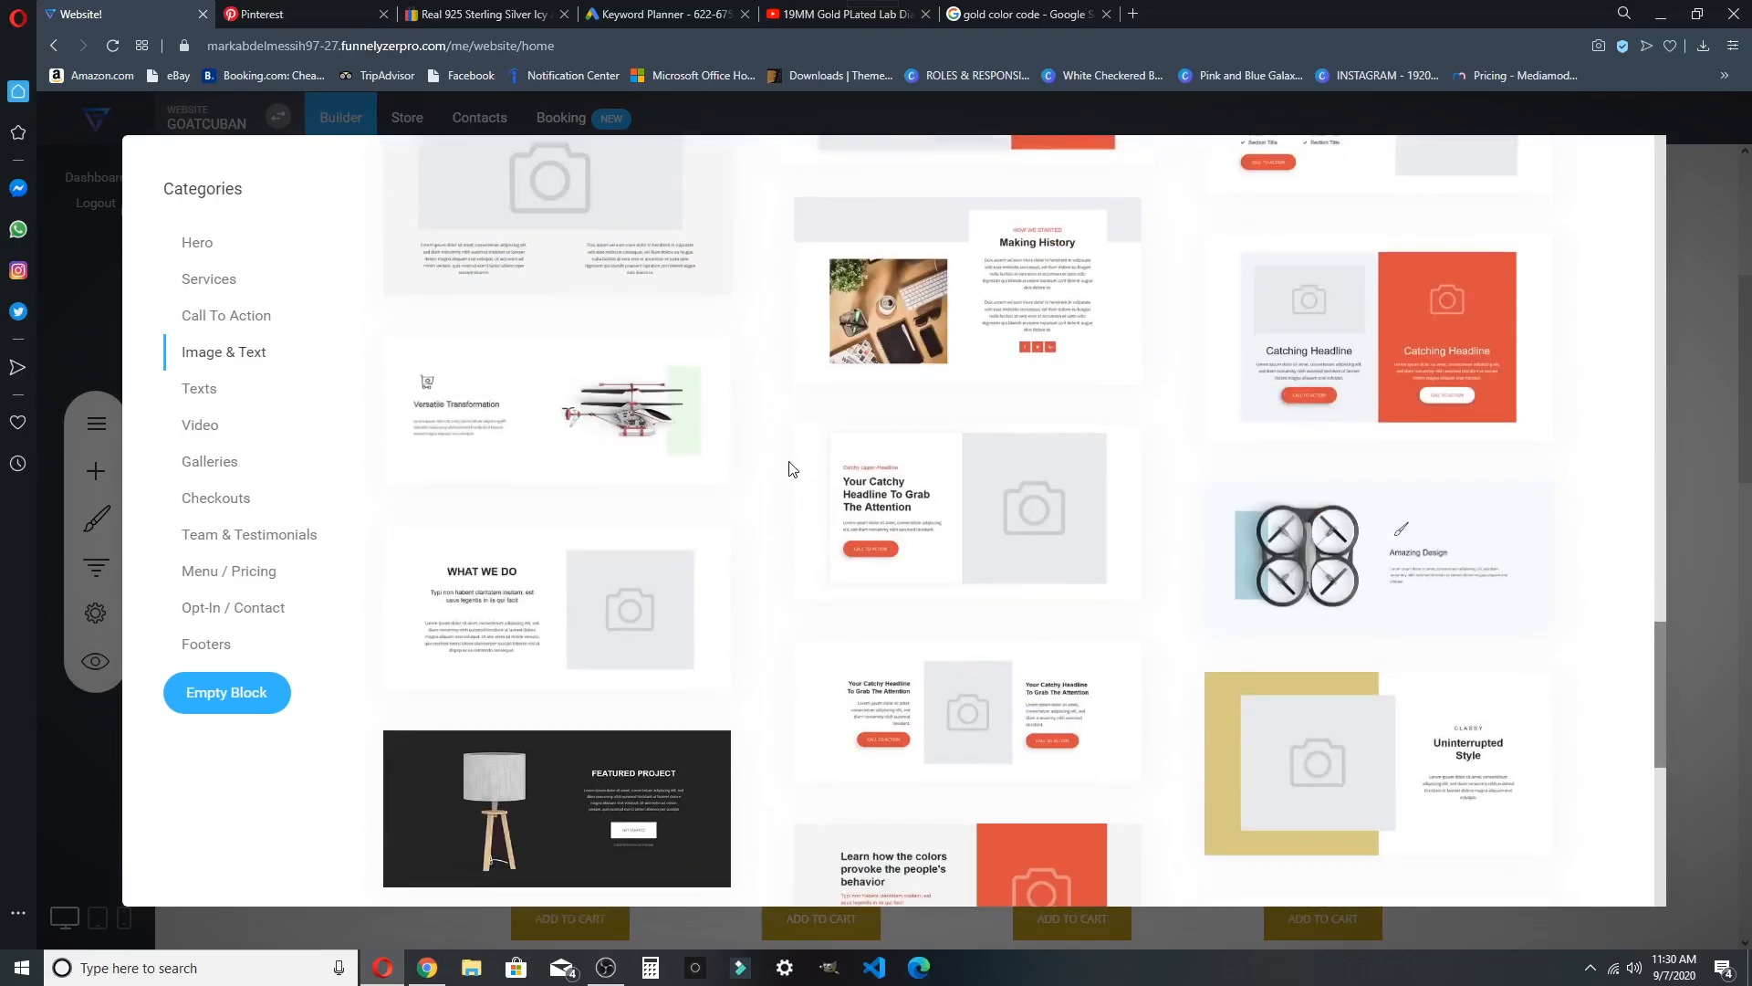
scroll(775, 470, "down", 4)
scroll(754, 474, "up", 8)
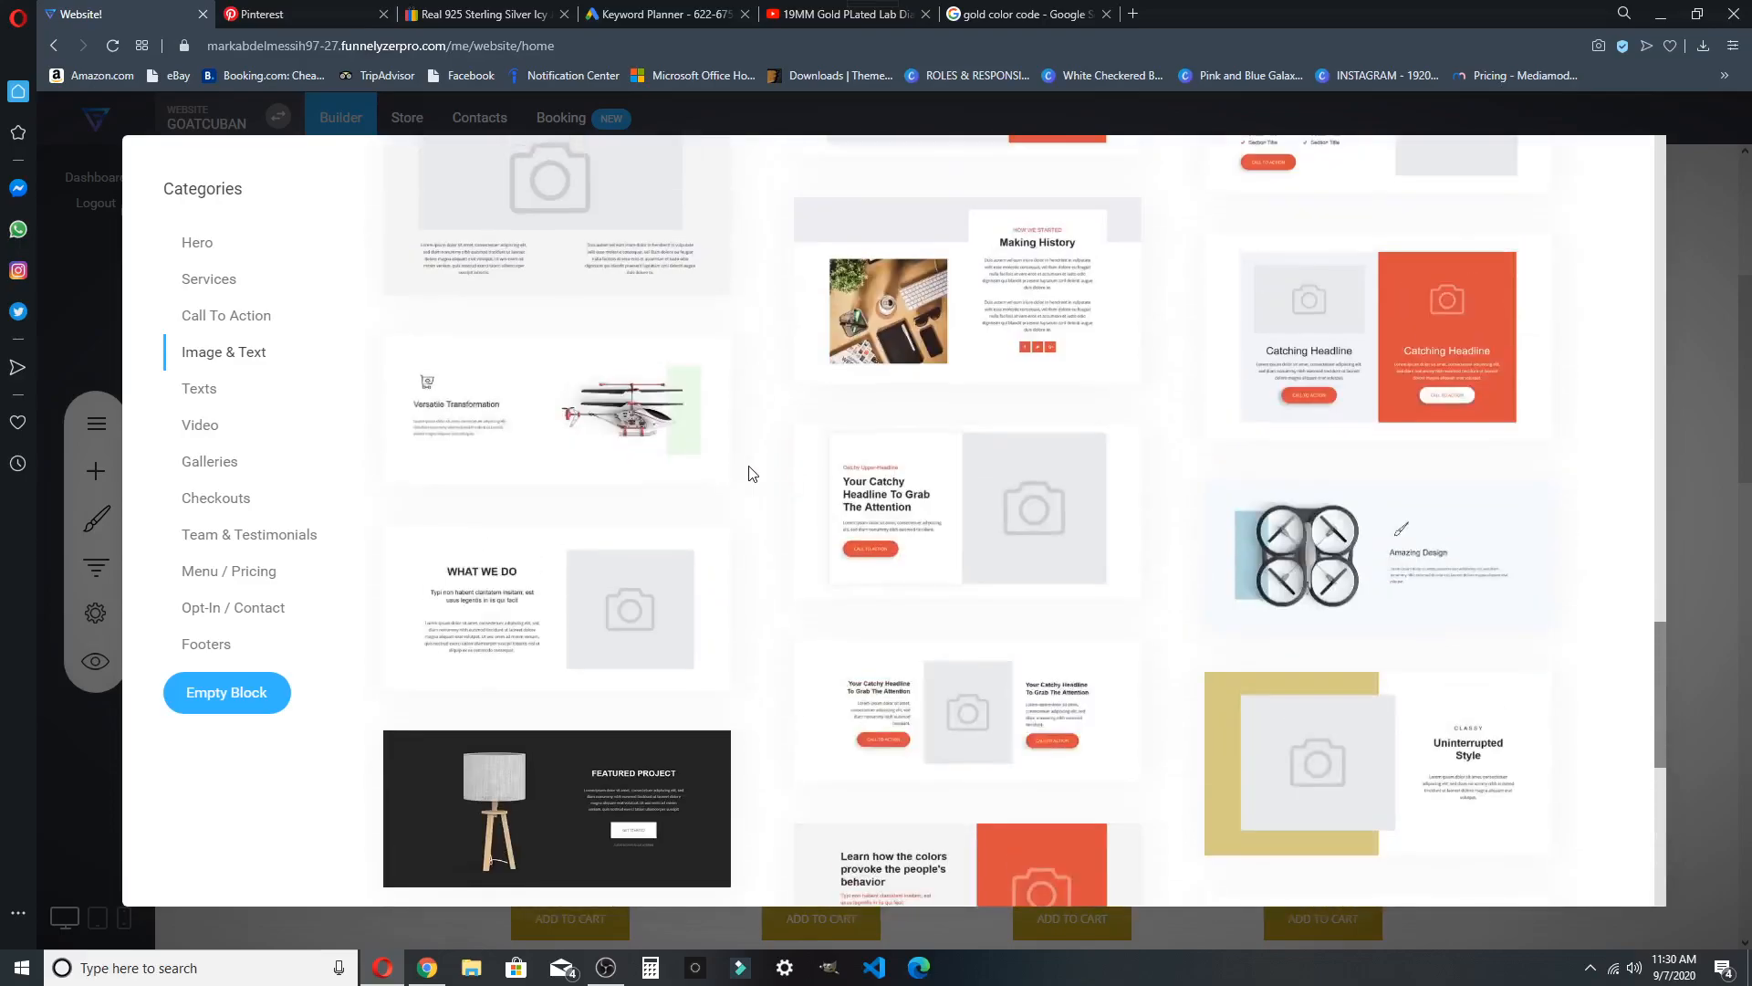
scroll(753, 473, "down", 7)
left_click(645, 797)
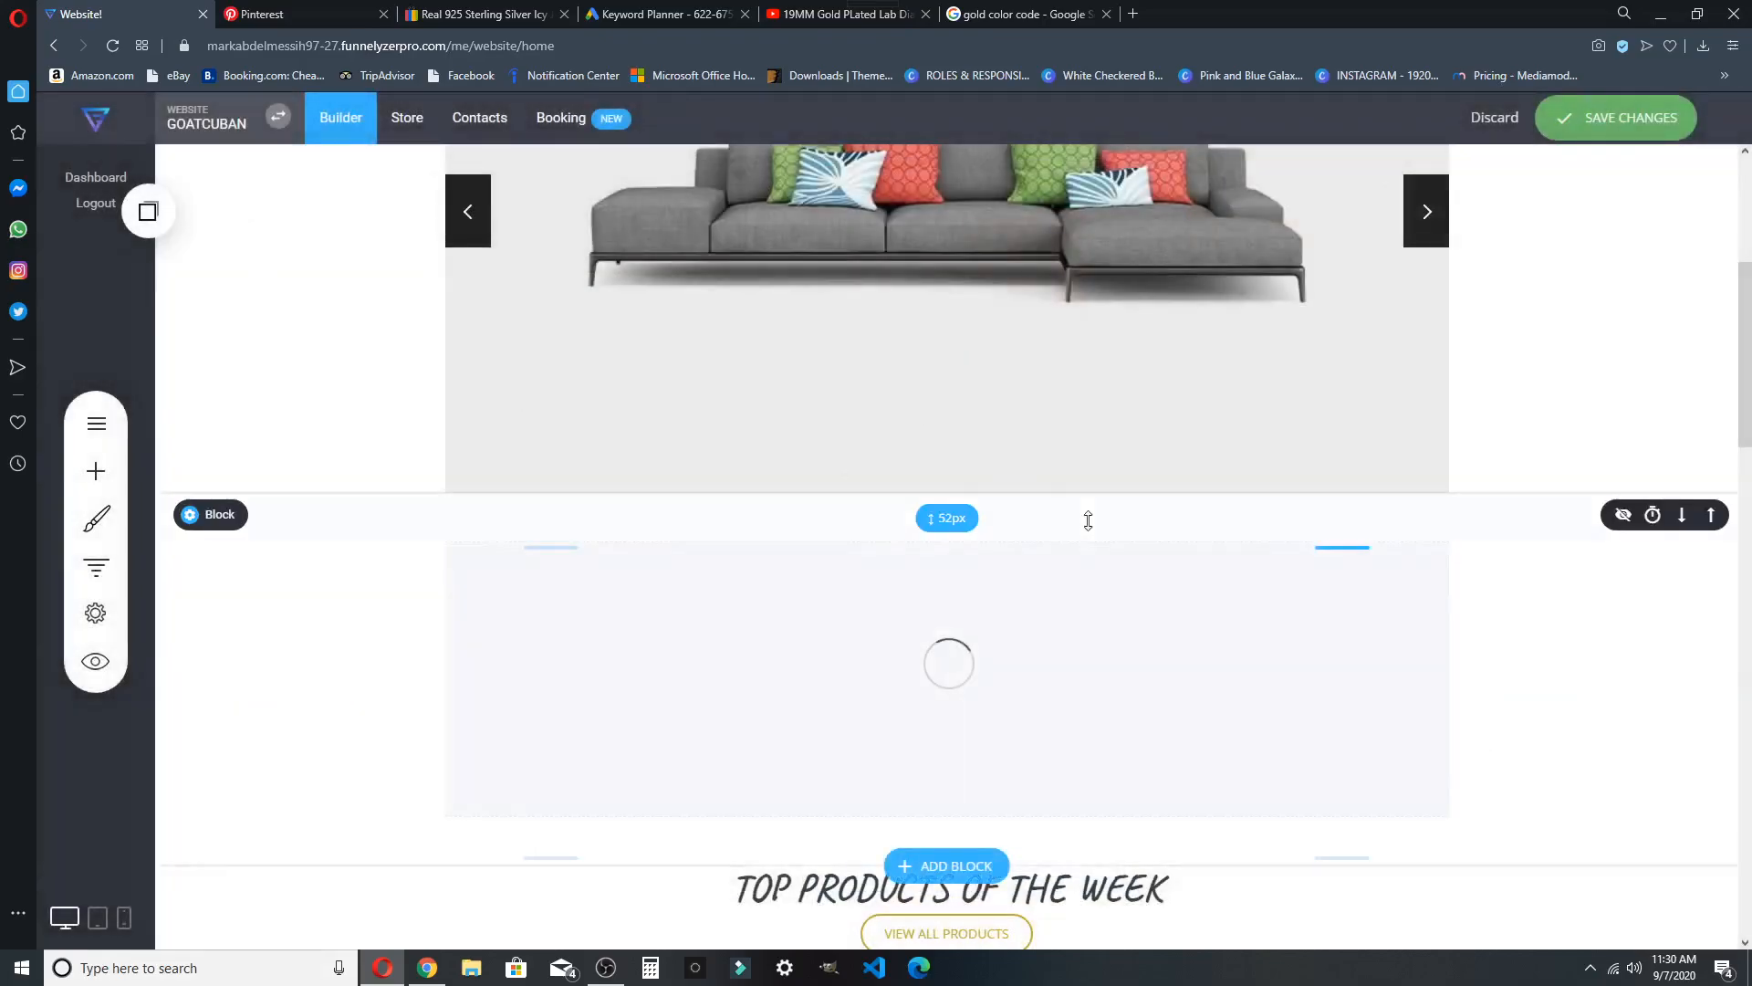
Replace the captions under the first and second image placeholders with RINGS and NECKLACES
scroll(1133, 469, "up", 5)
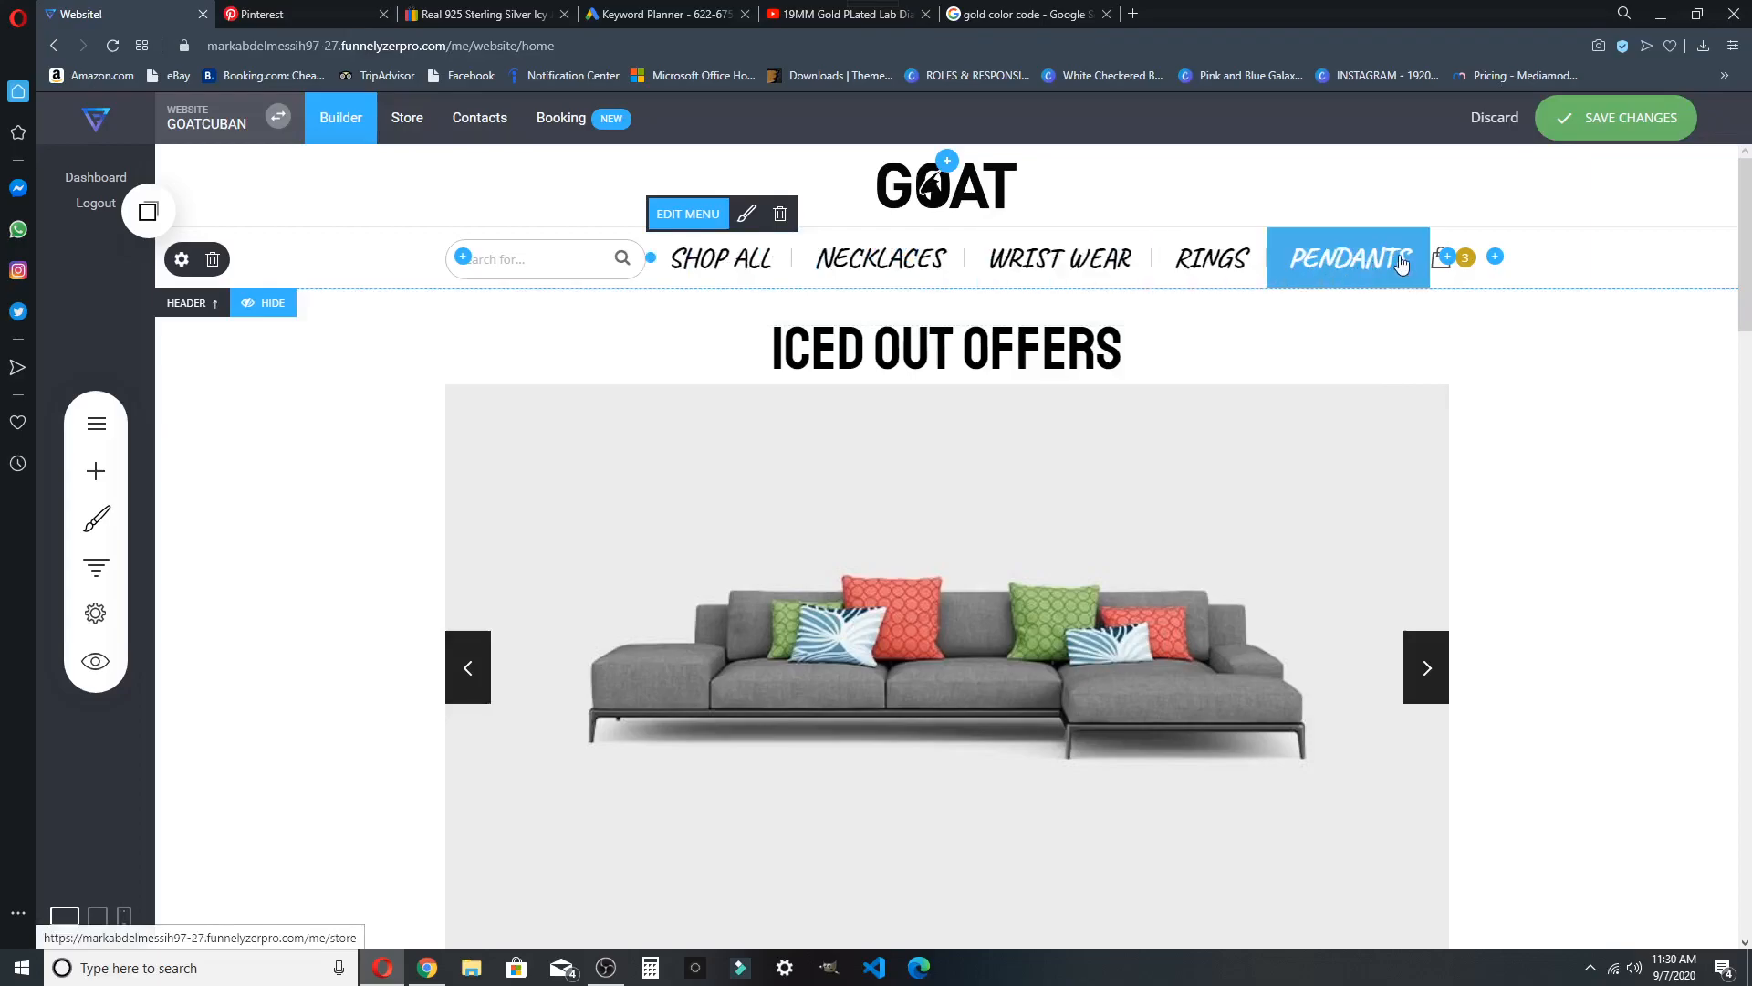
scroll(1357, 301, "down", 10)
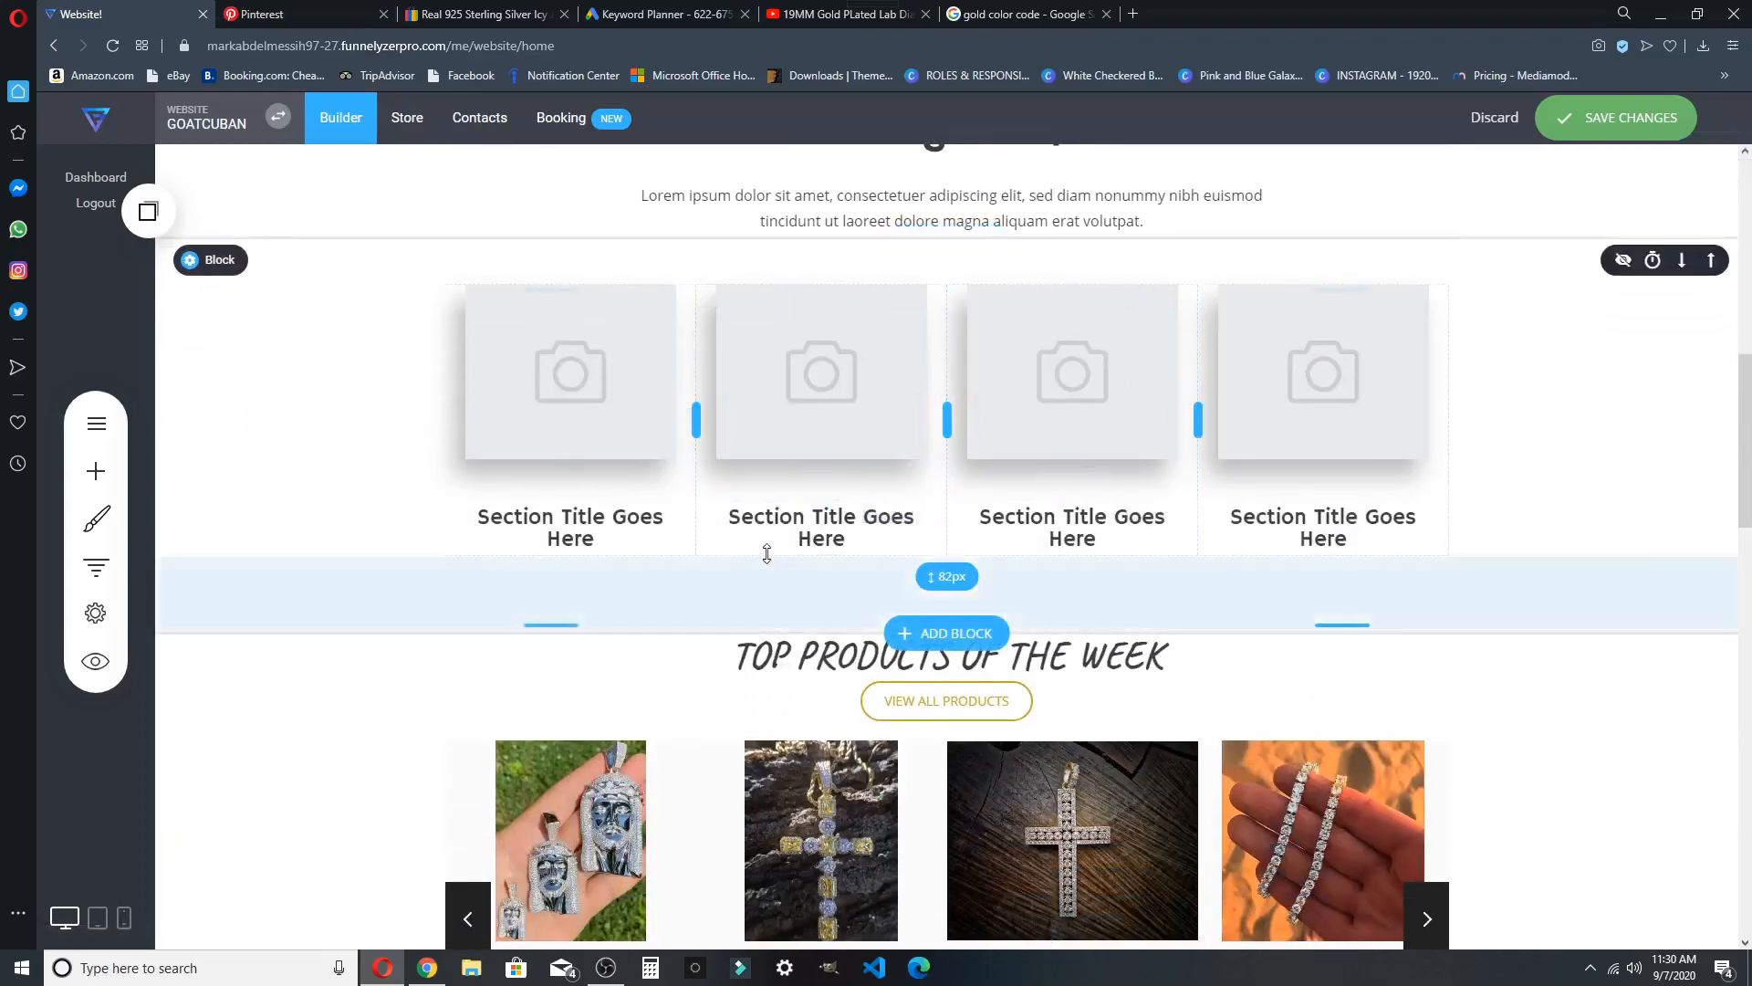
left_click(566, 534)
left_click_drag(597, 540, 461, 513)
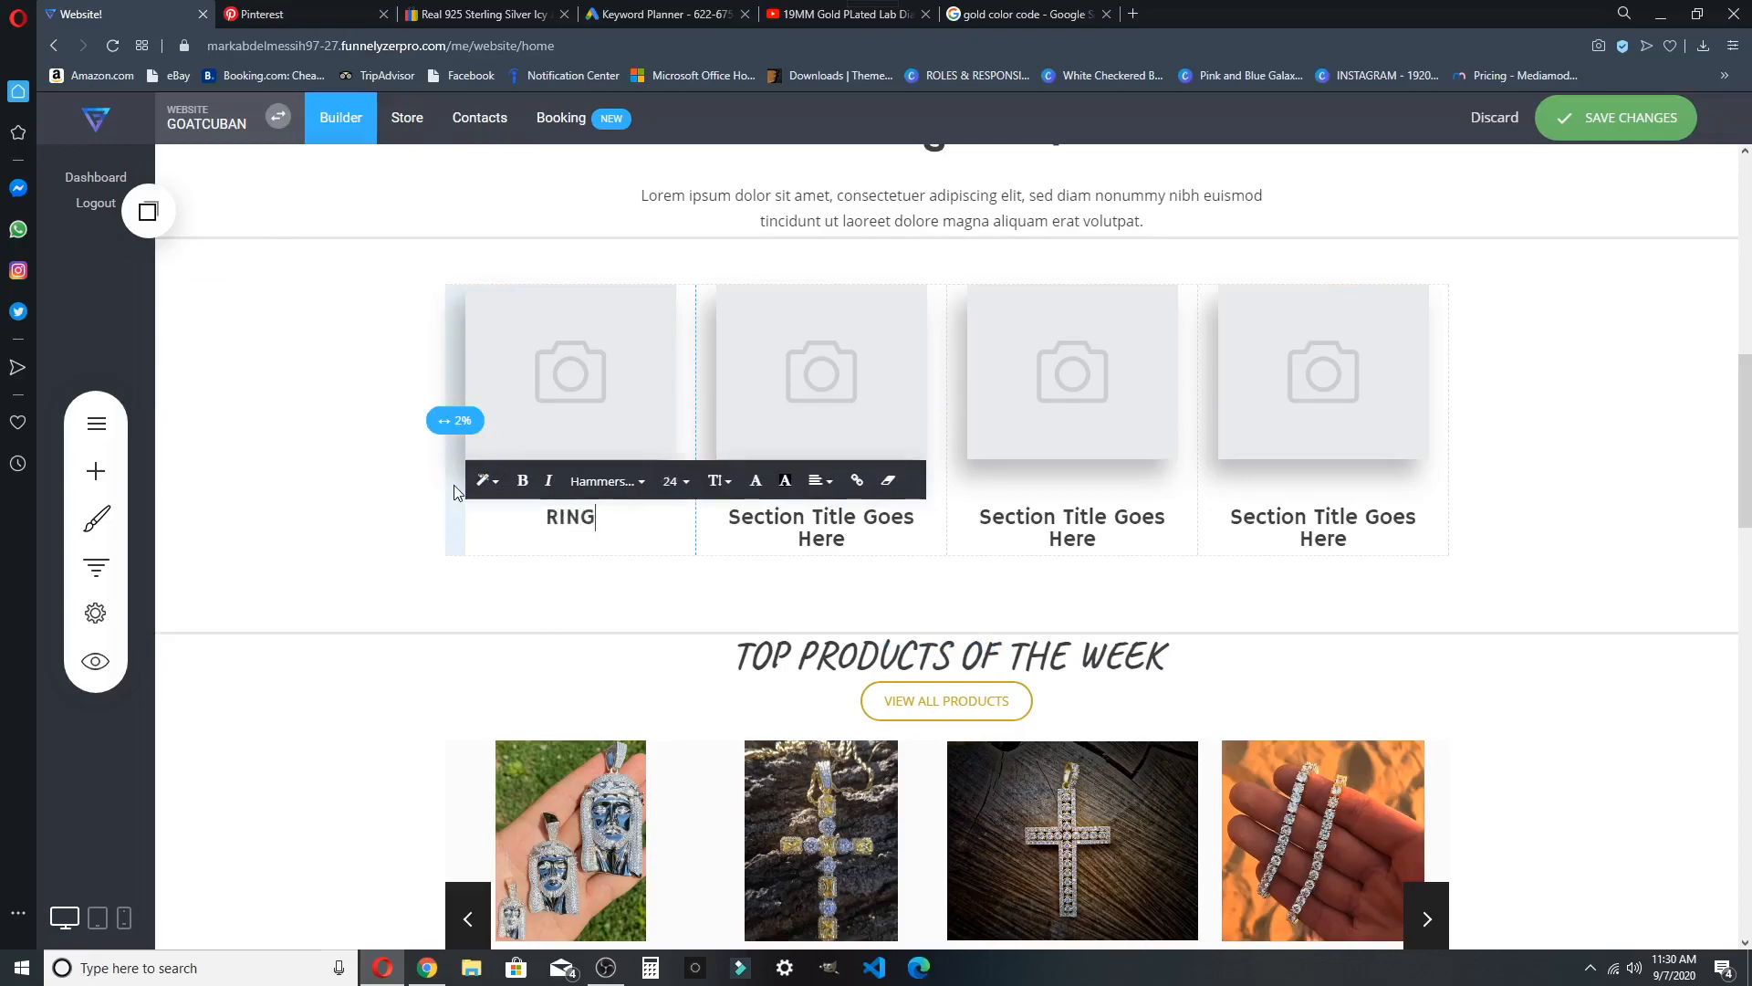
left_click(828, 538)
left_click_drag(846, 540, 657, 478)
key("BackSpace")
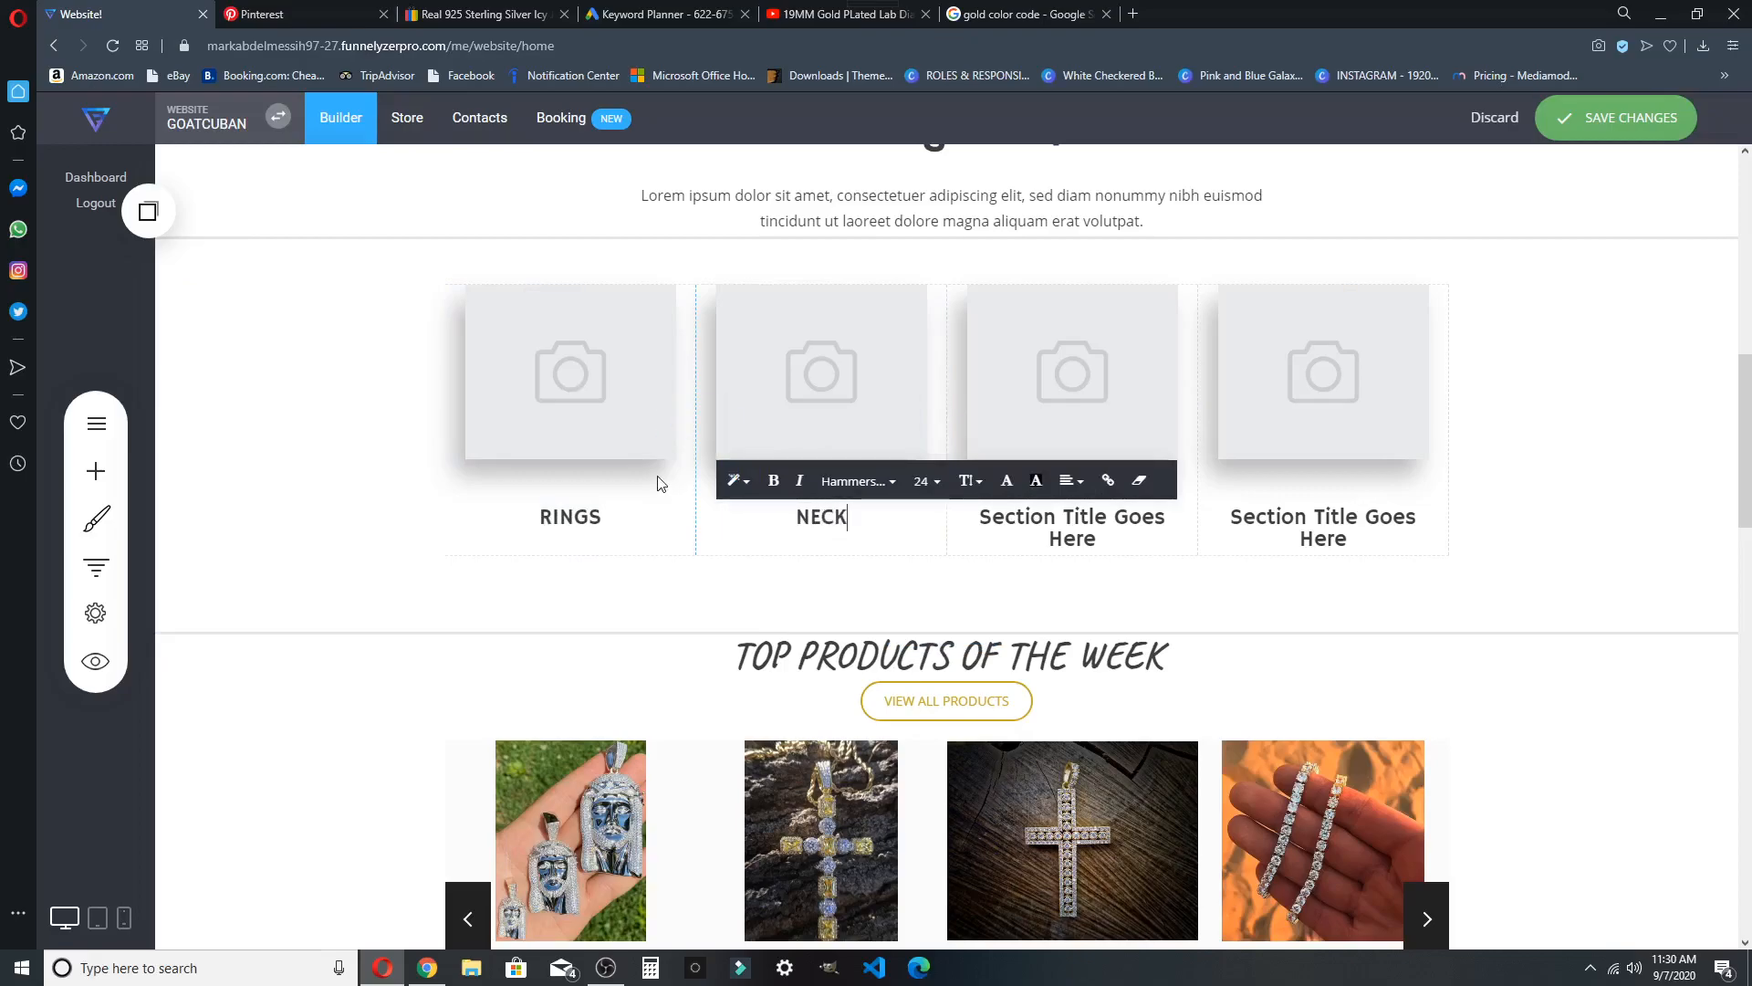
Caption the third image placeholder PENDANTS and the fourth WRIST WEAR, and save the page changes
left_click(1051, 526)
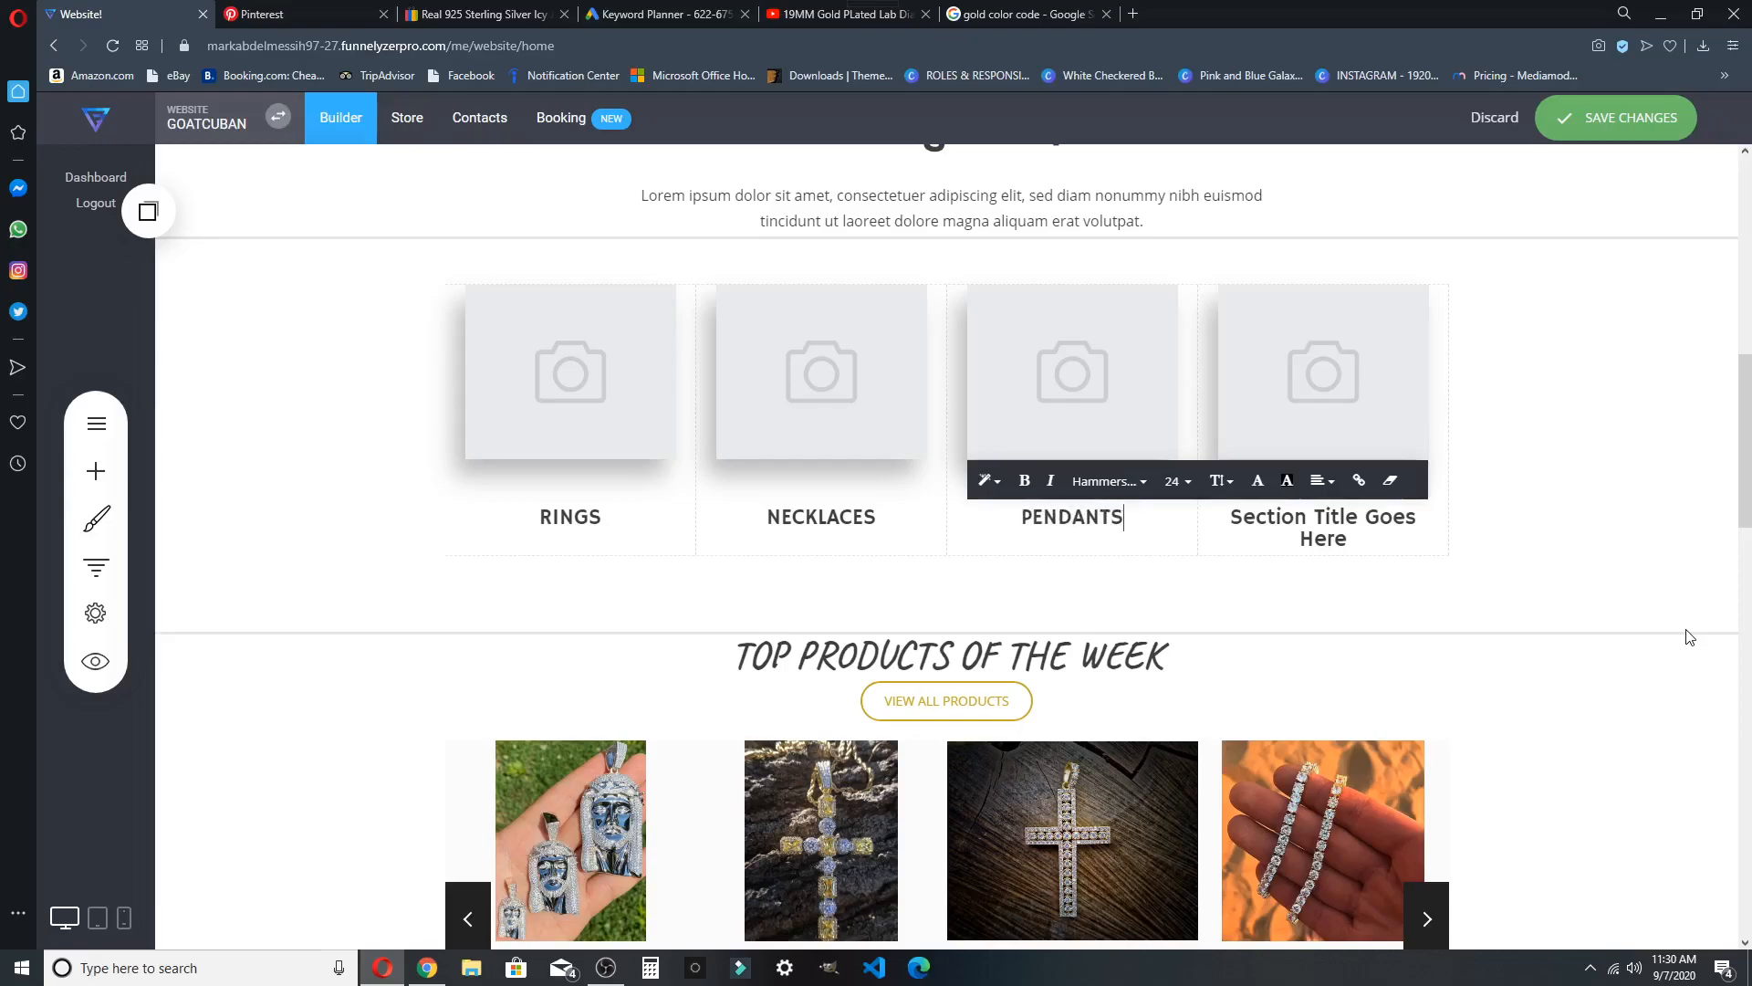
left_click_drag(1349, 539, 1272, 529)
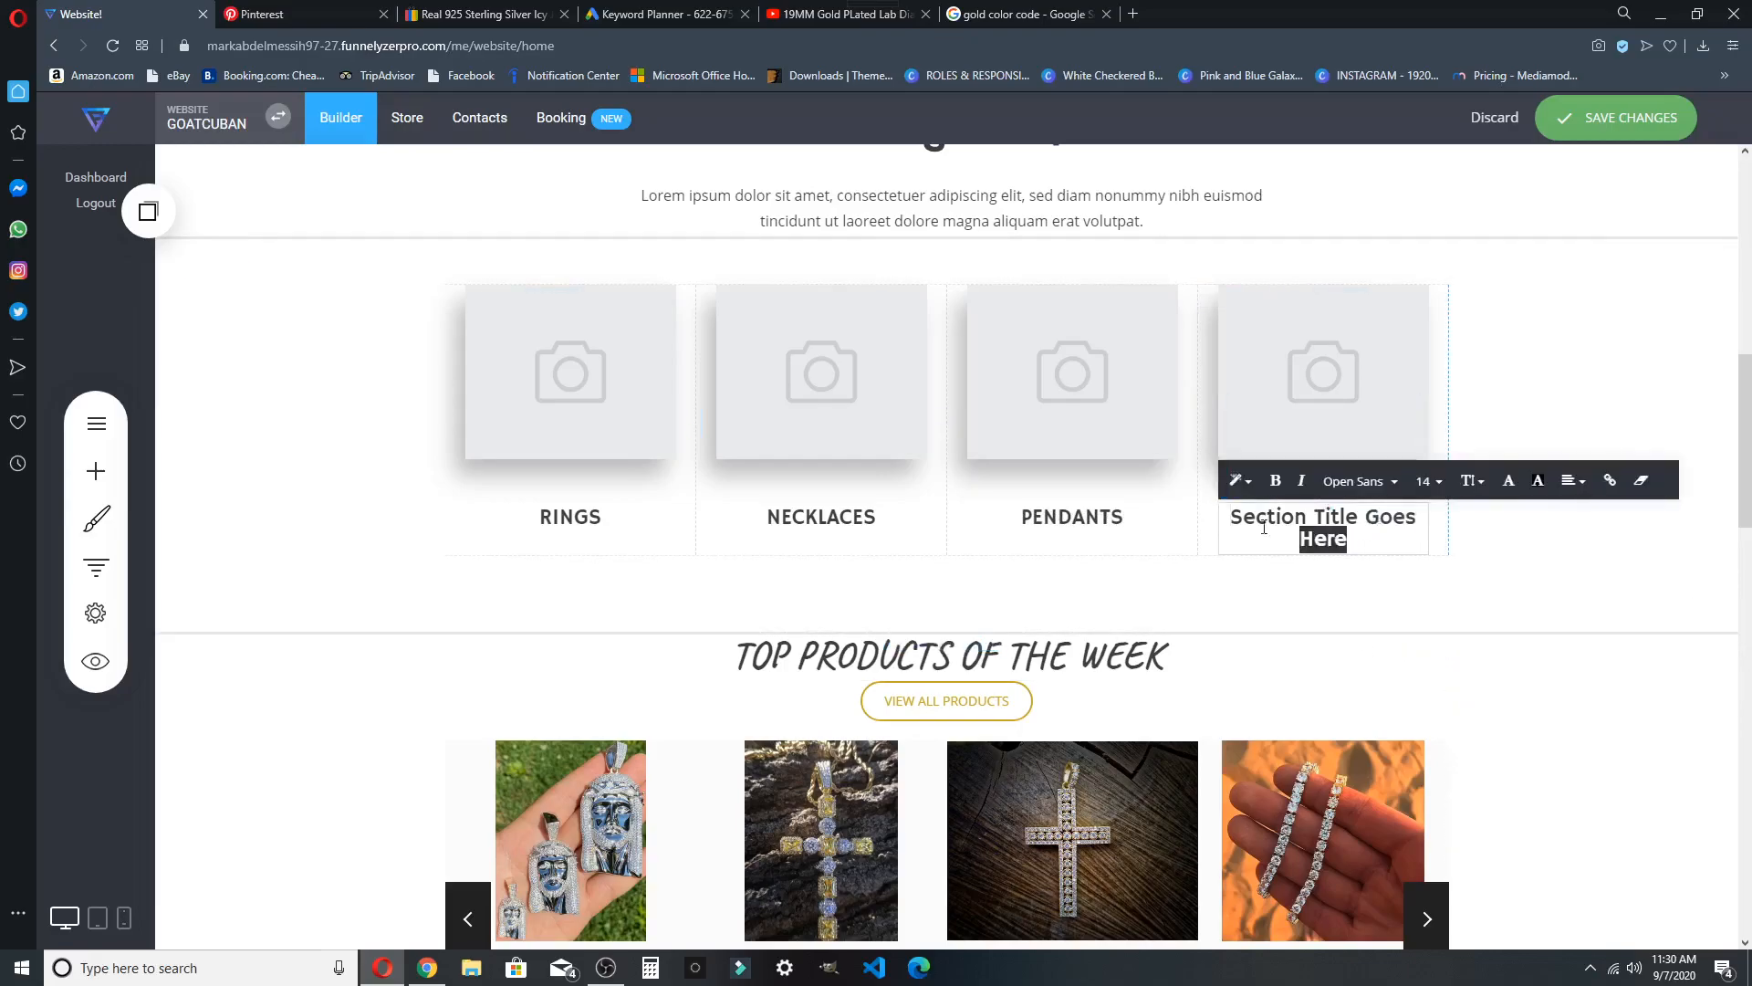
key("BackSpace")
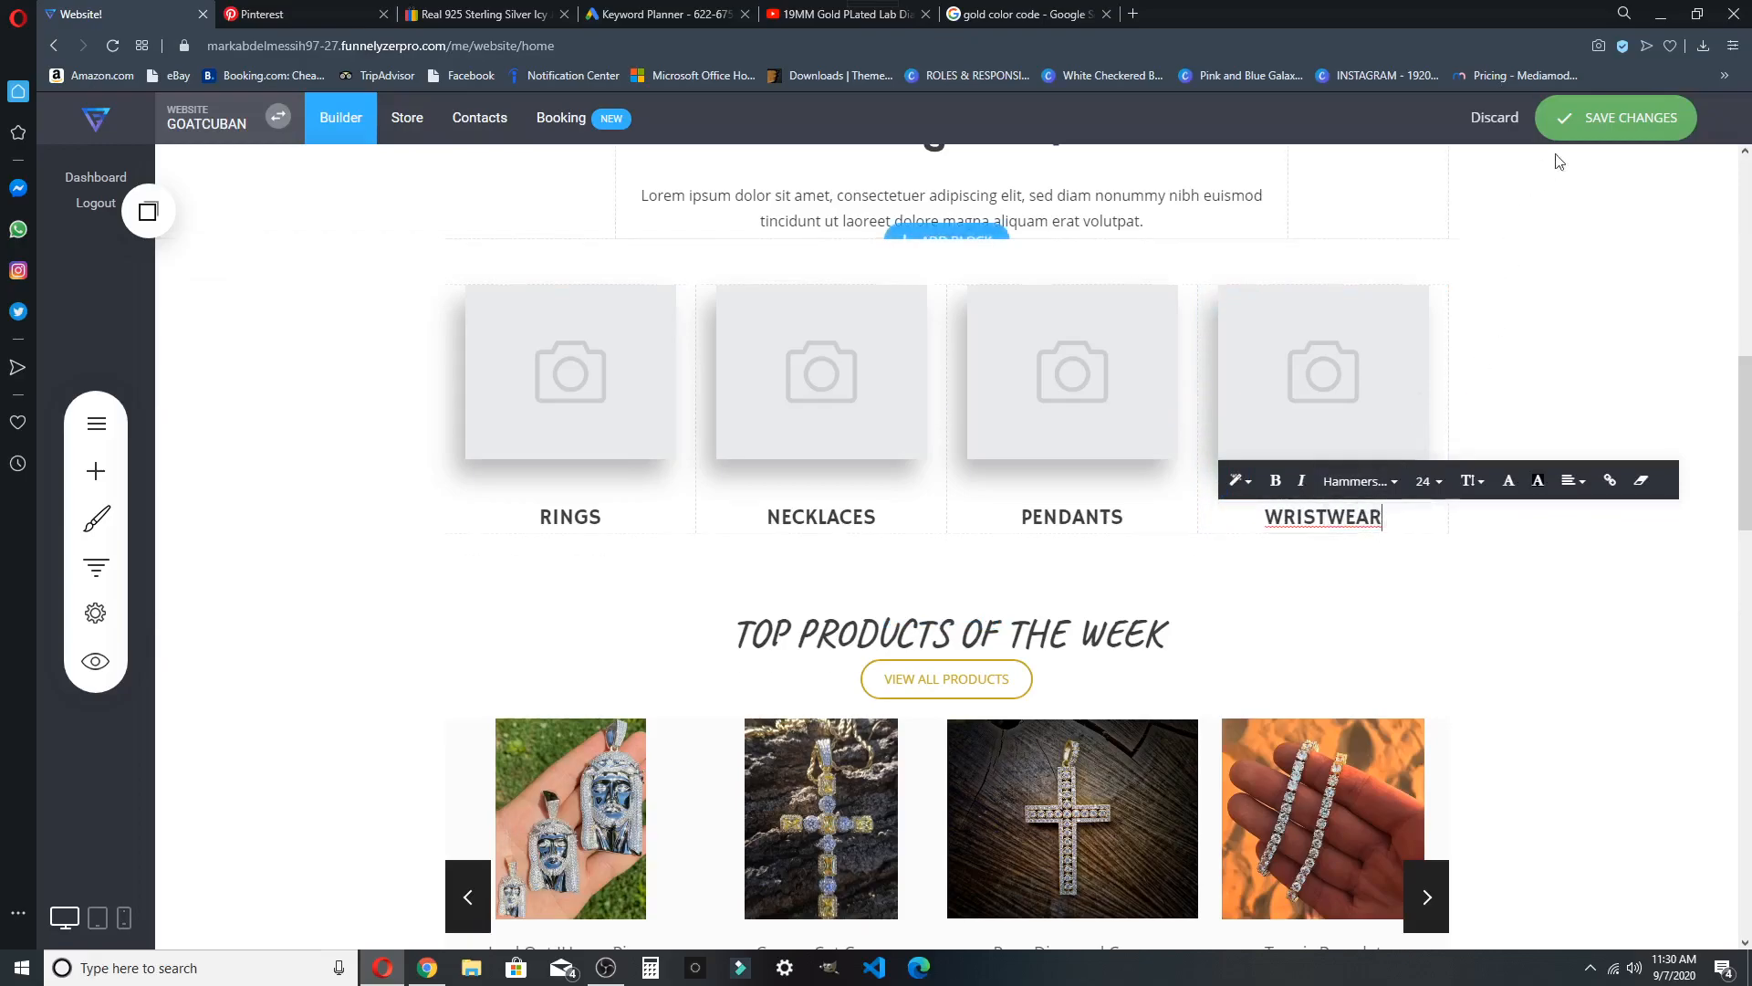
left_click(1587, 135)
left_click(1323, 520)
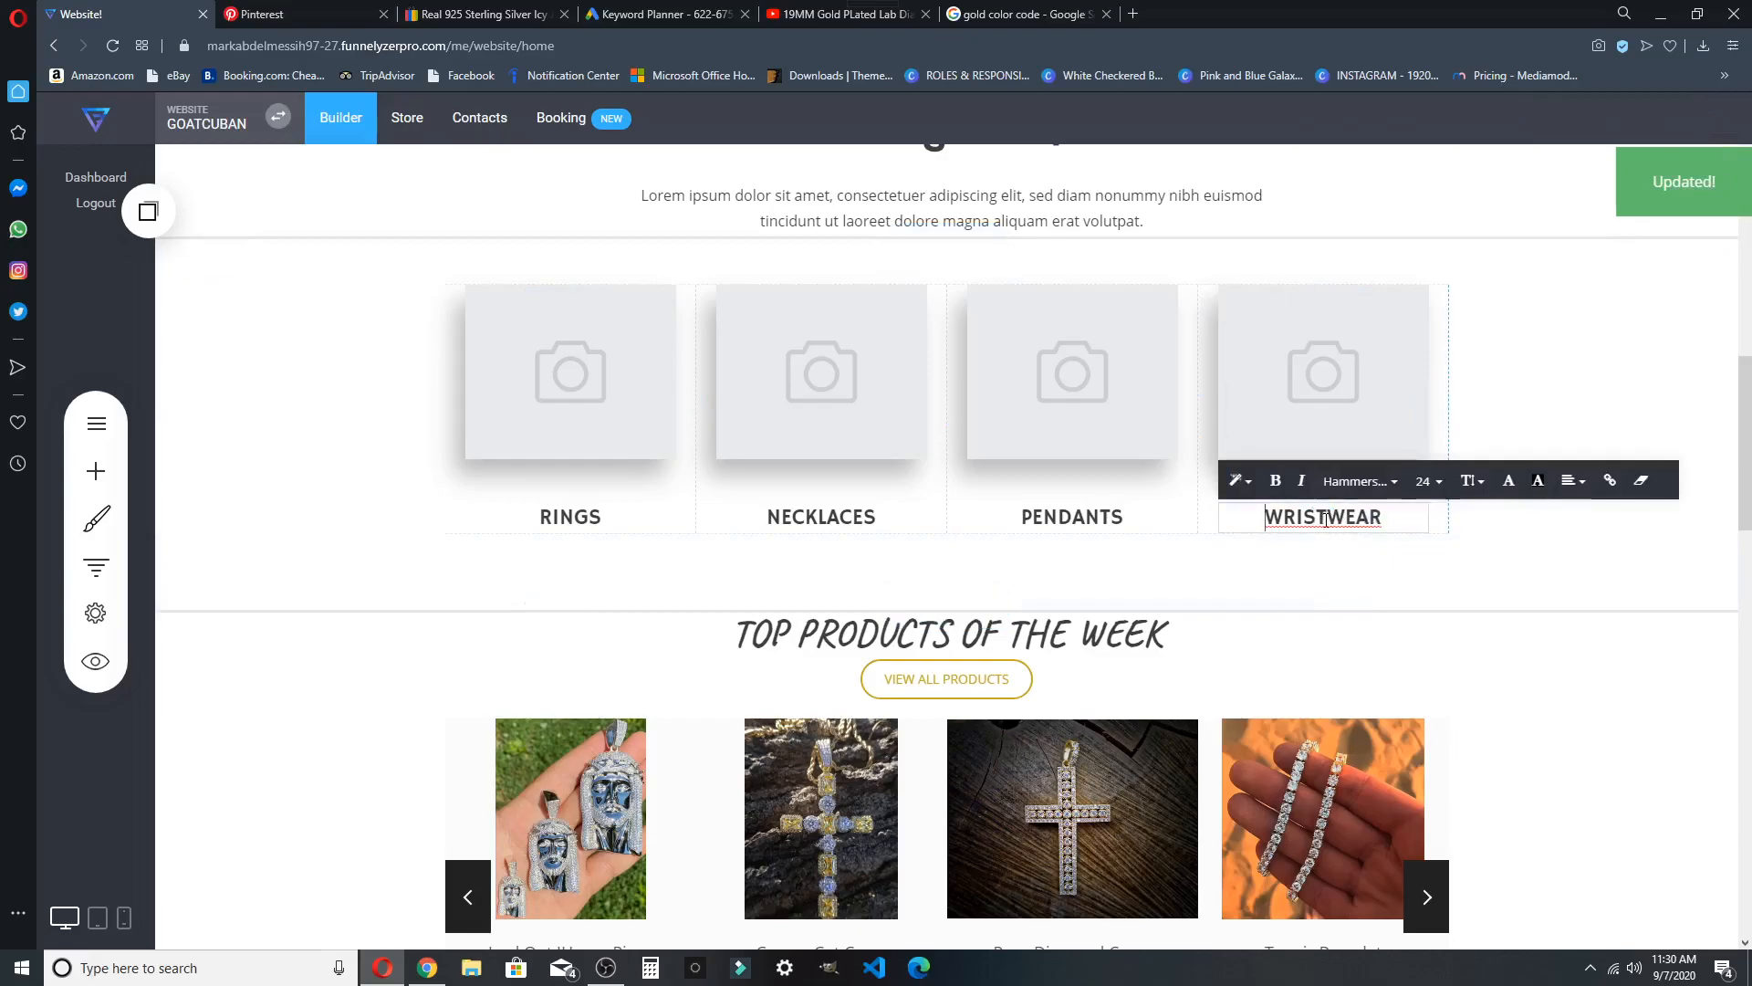
left_click(1522, 580)
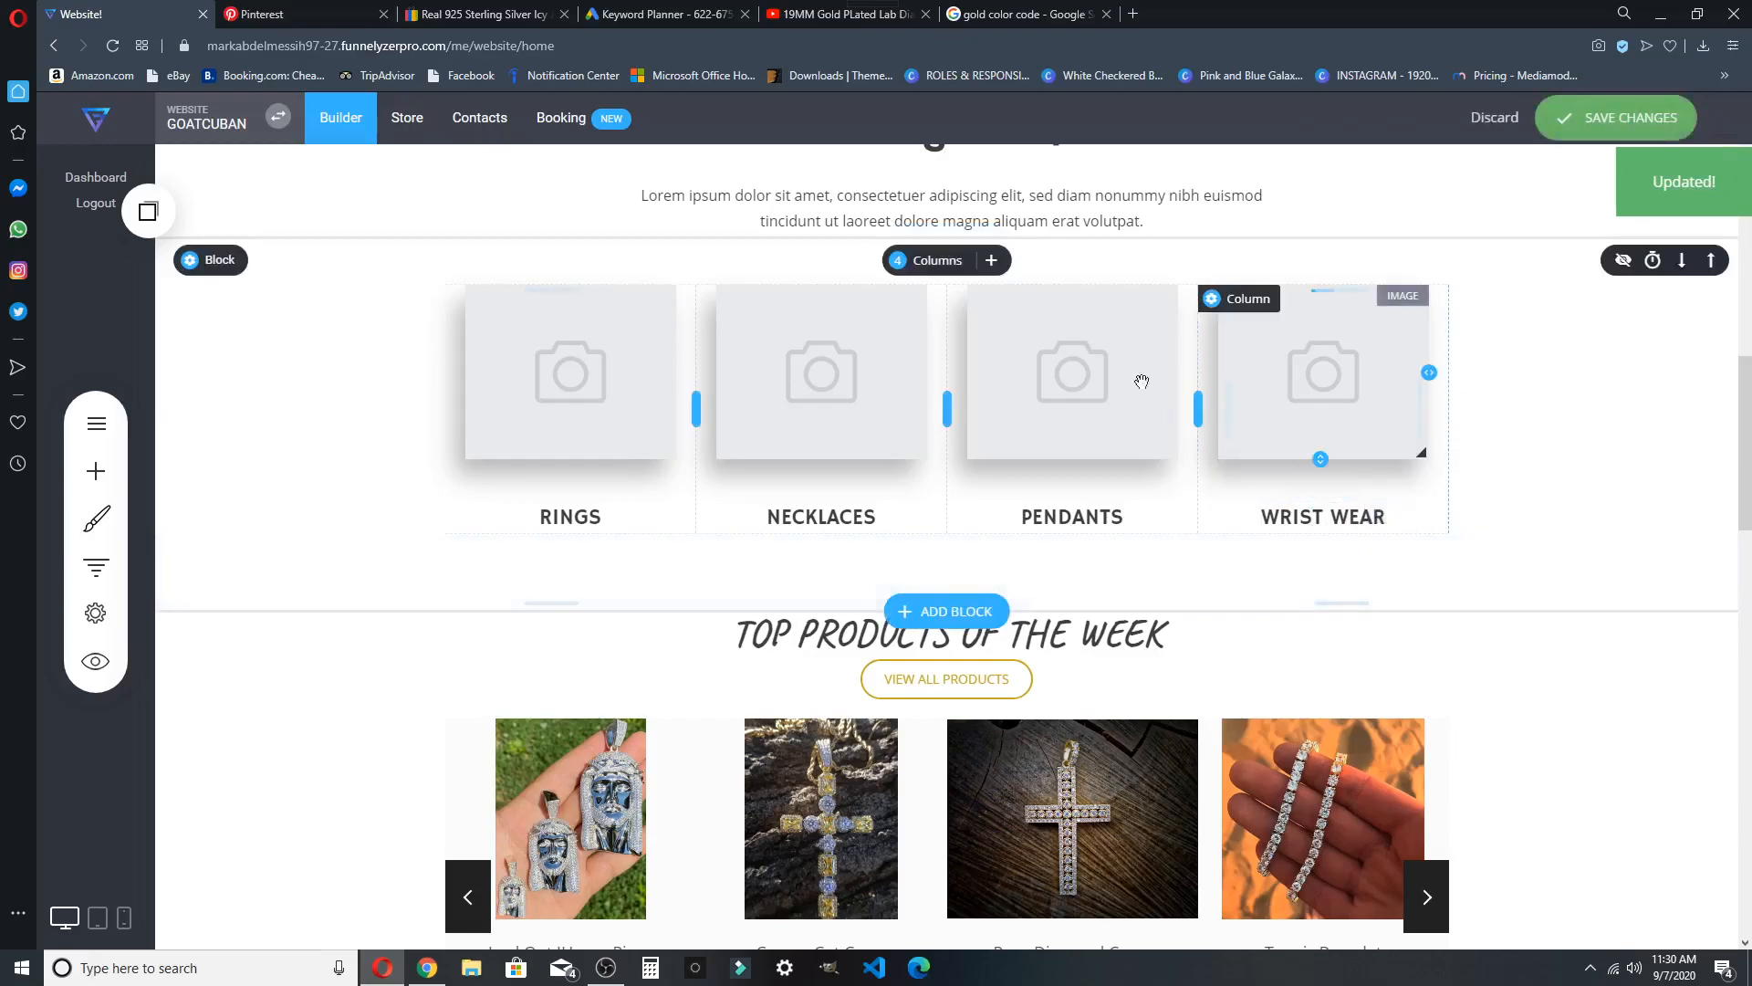
Browse the PRODUCTS folder for a picture for the RINGS placeholder, and close the image settings without choosing one
left_click(577, 382)
left_click(516, 260)
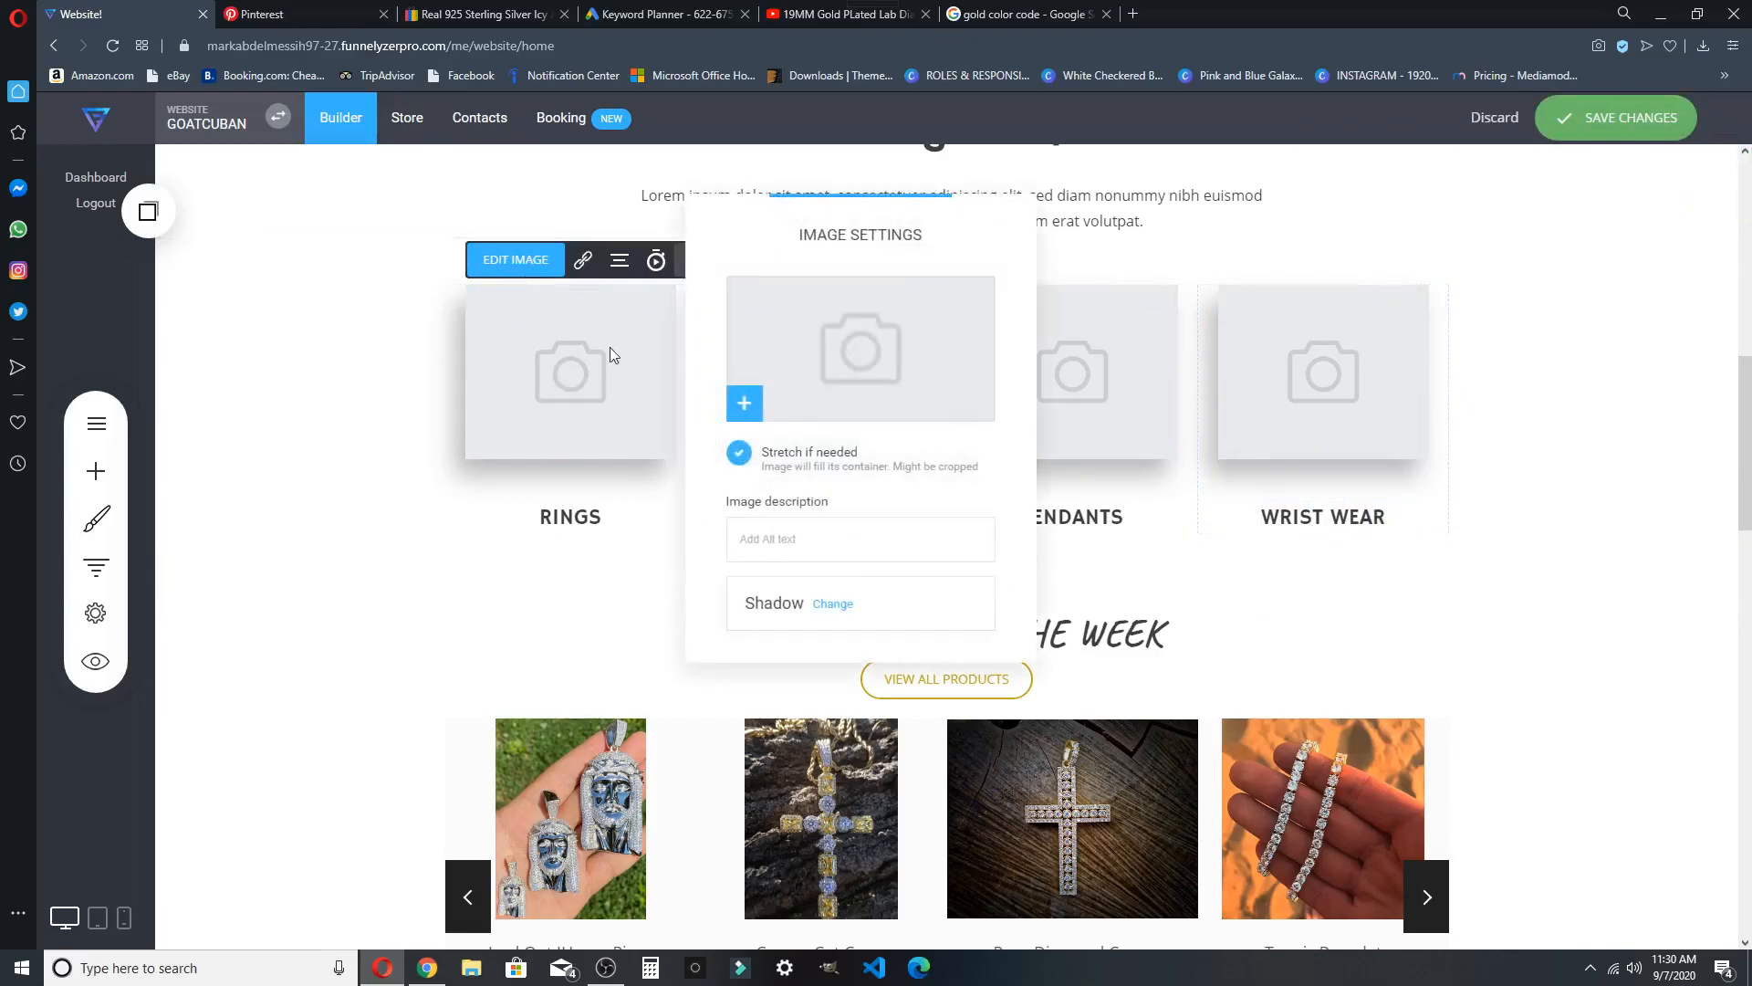
left_click(813, 381)
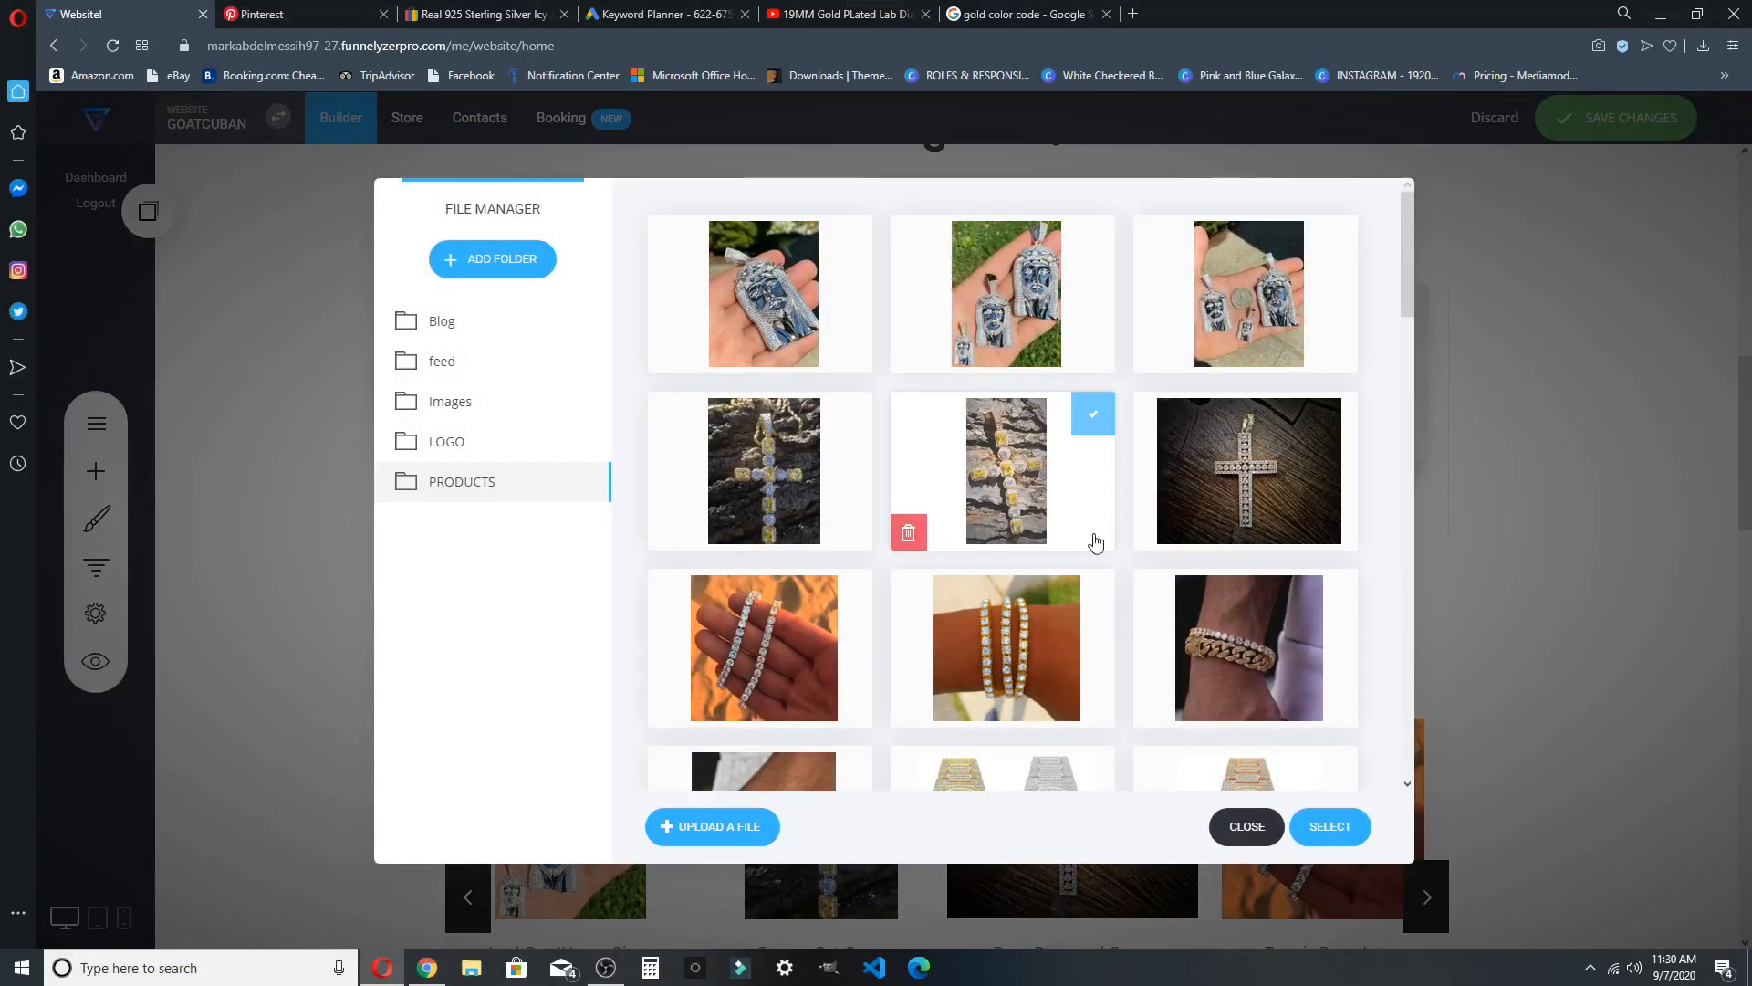
scroll(1076, 538, "down", 10)
left_click(1229, 823)
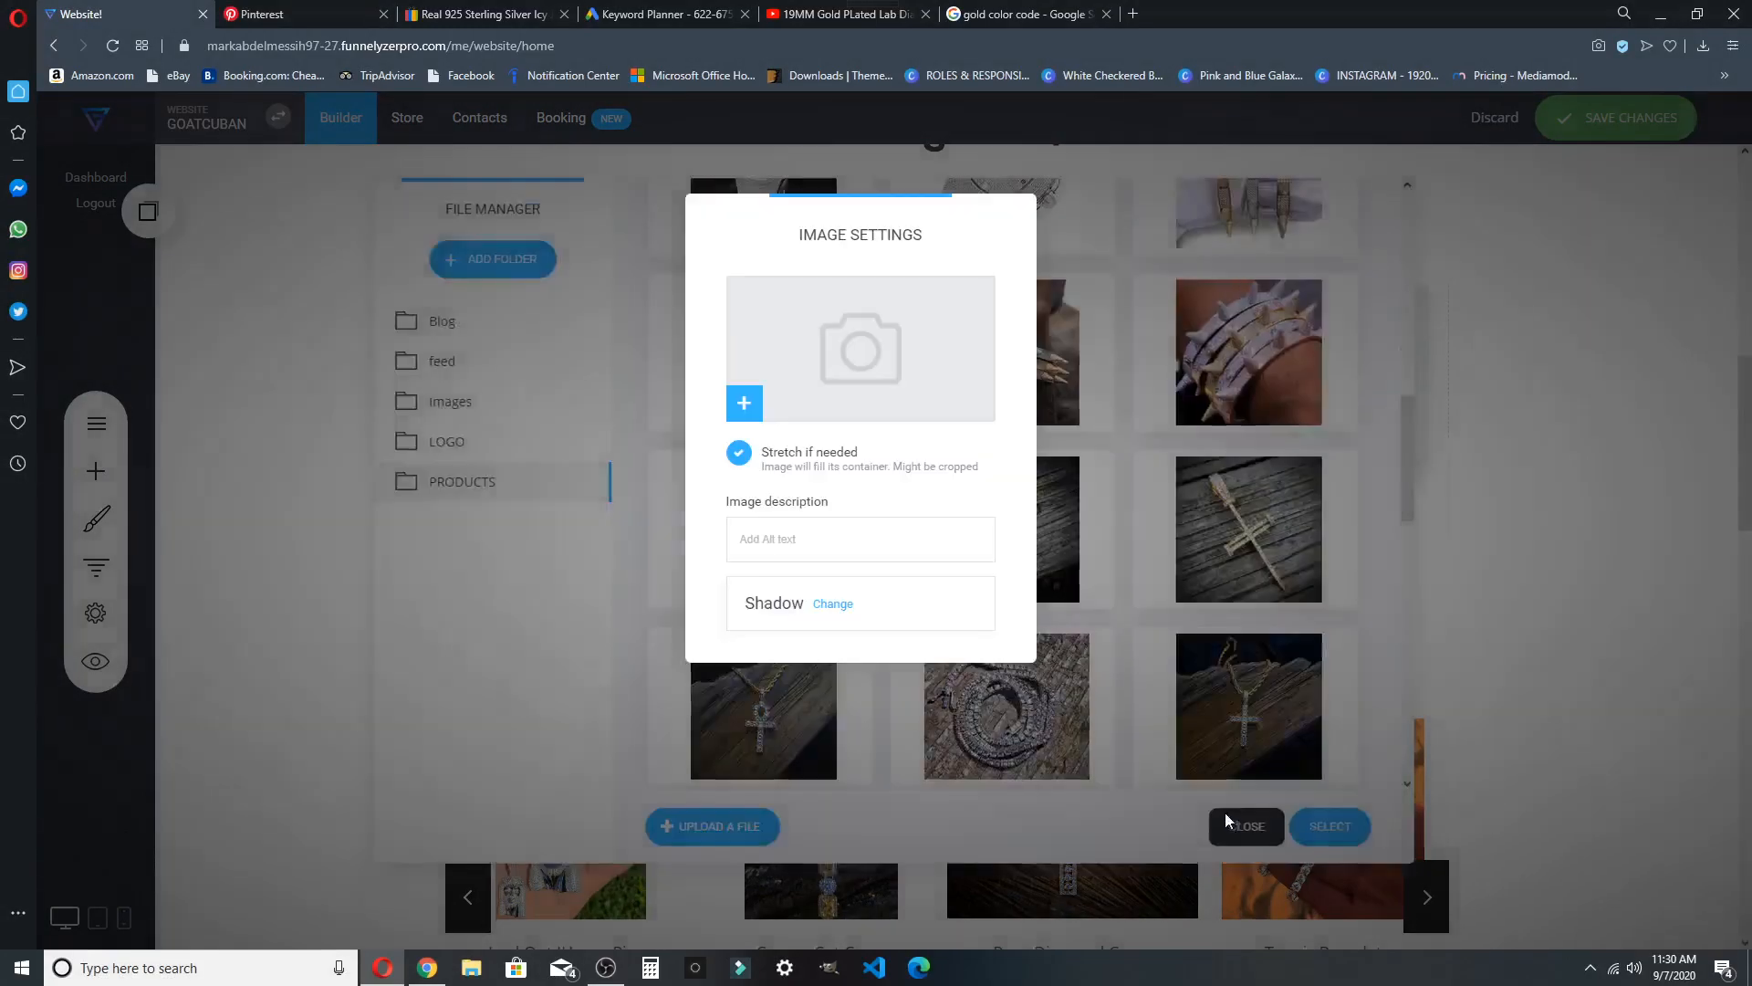
left_click(588, 429)
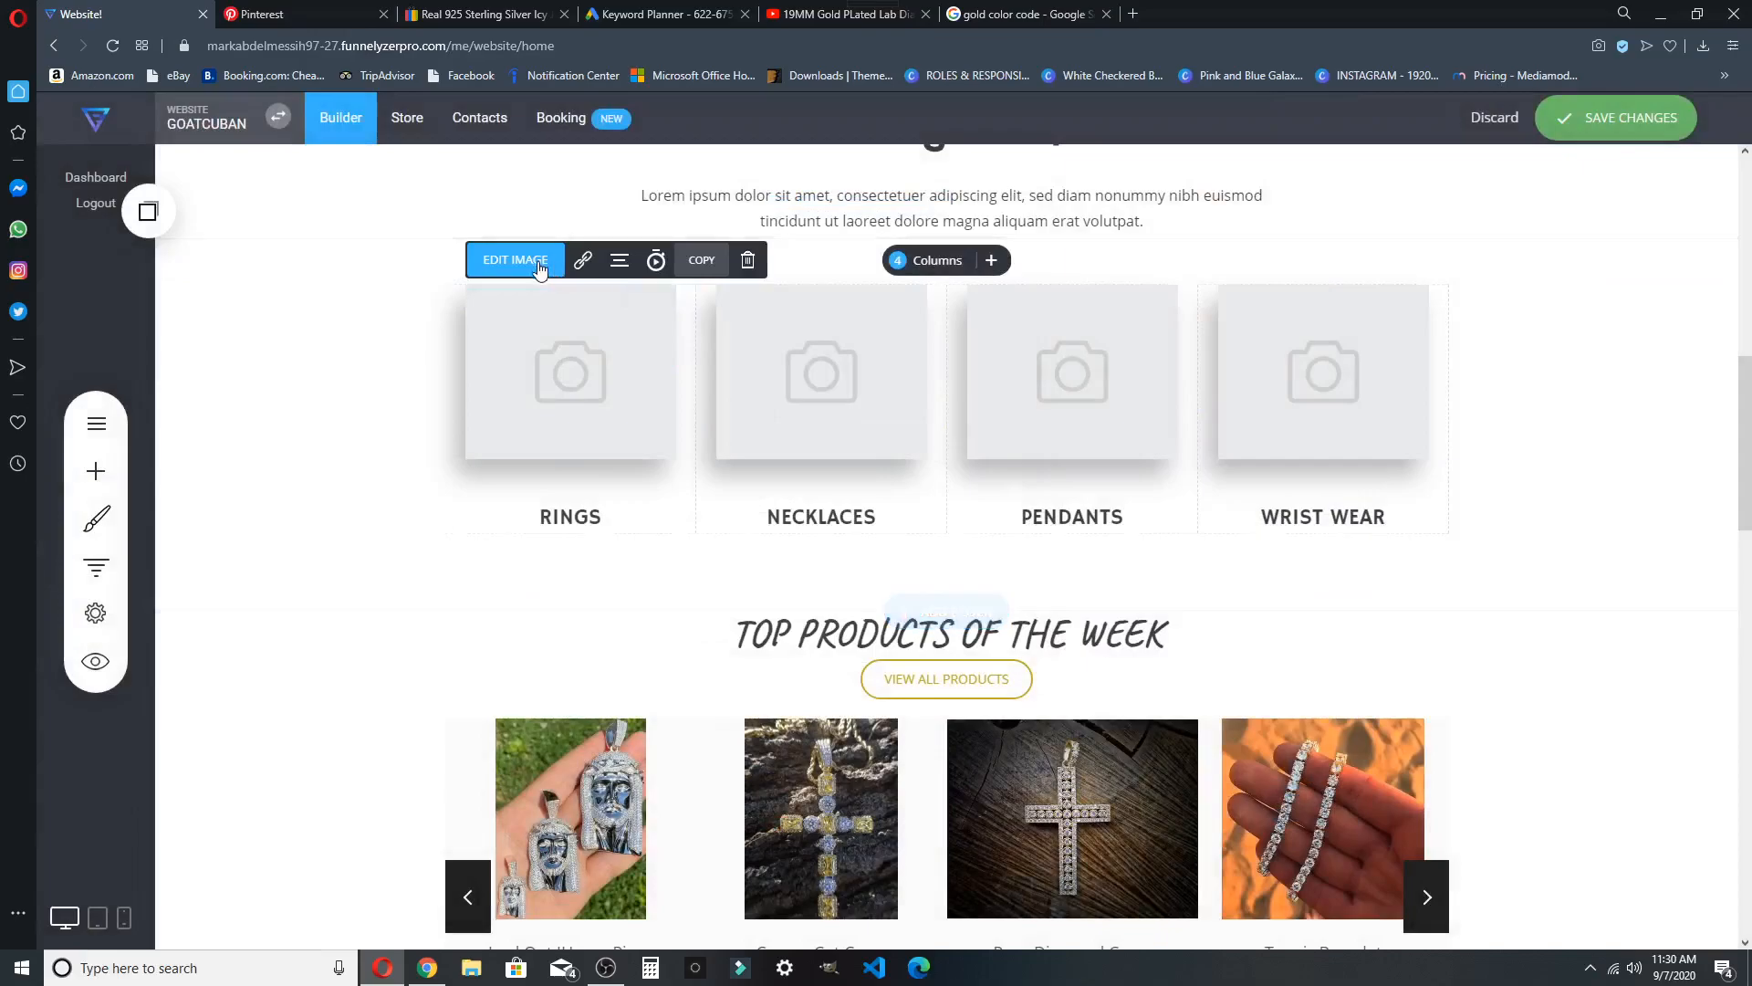
Fill the RINGS placeholder with the picture of a hand holding several rings from the feed folder
left_click(539, 264)
left_click(851, 362)
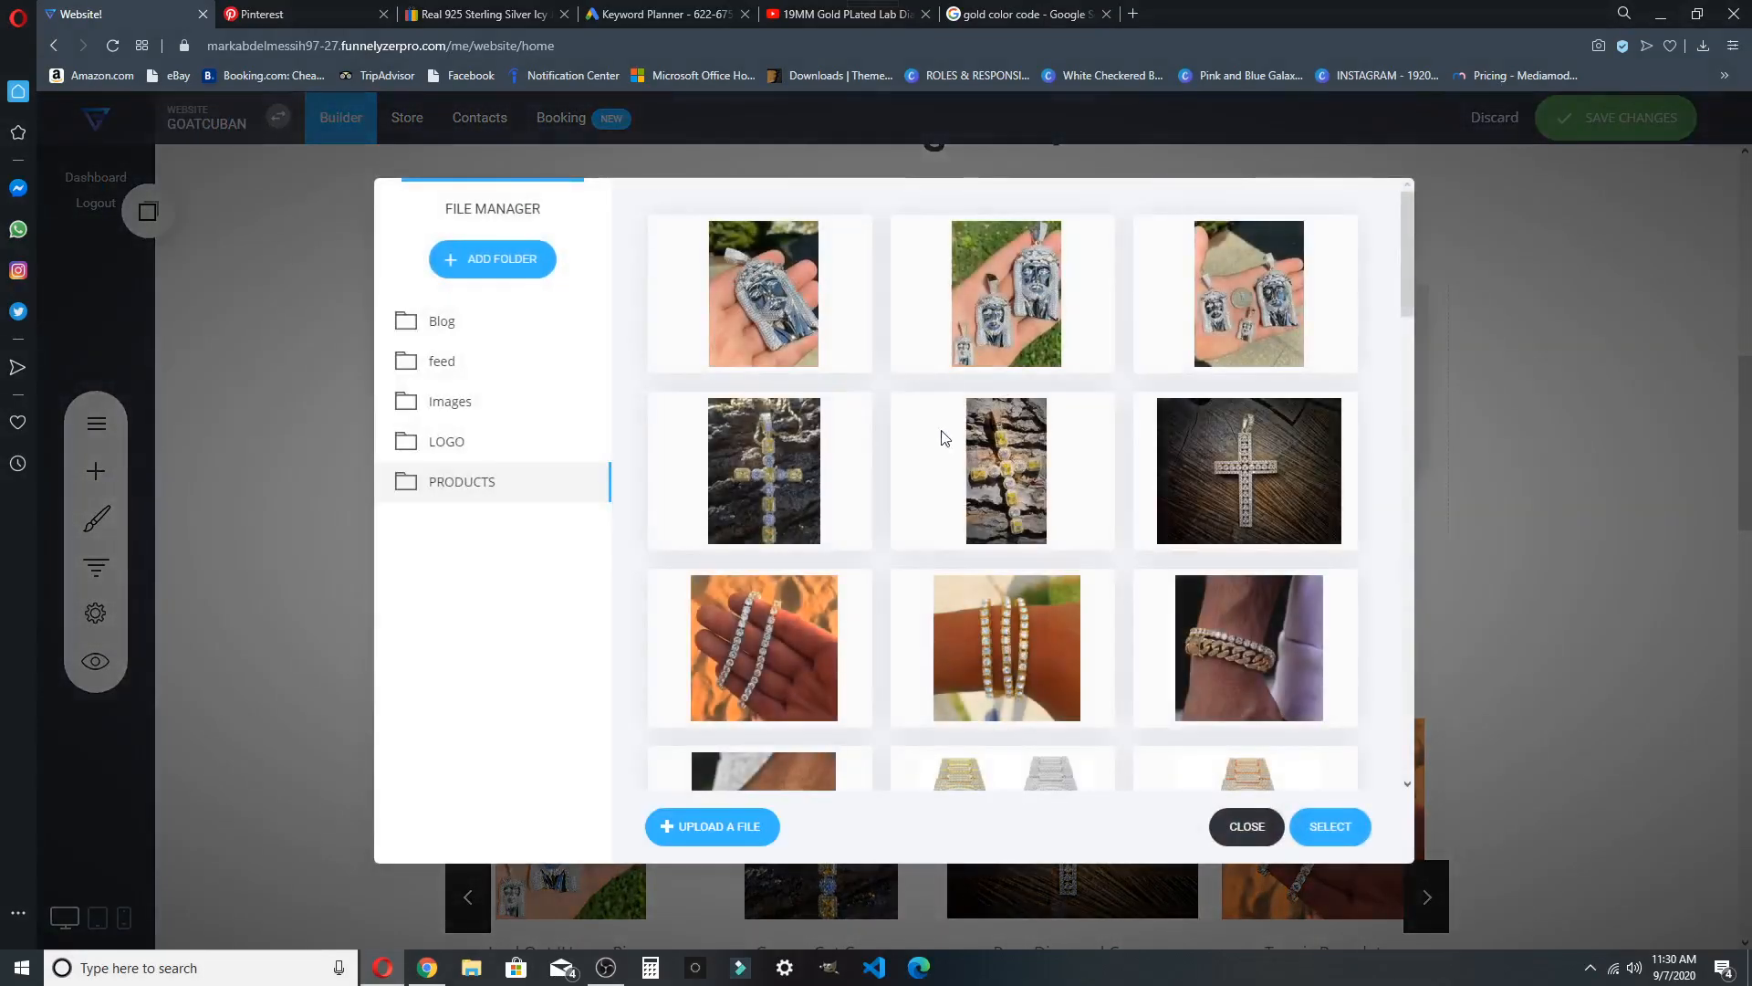
left_click(1065, 544)
scroll(1019, 554, "down", 10)
left_click(909, 555)
scroll(910, 555, "down", 2)
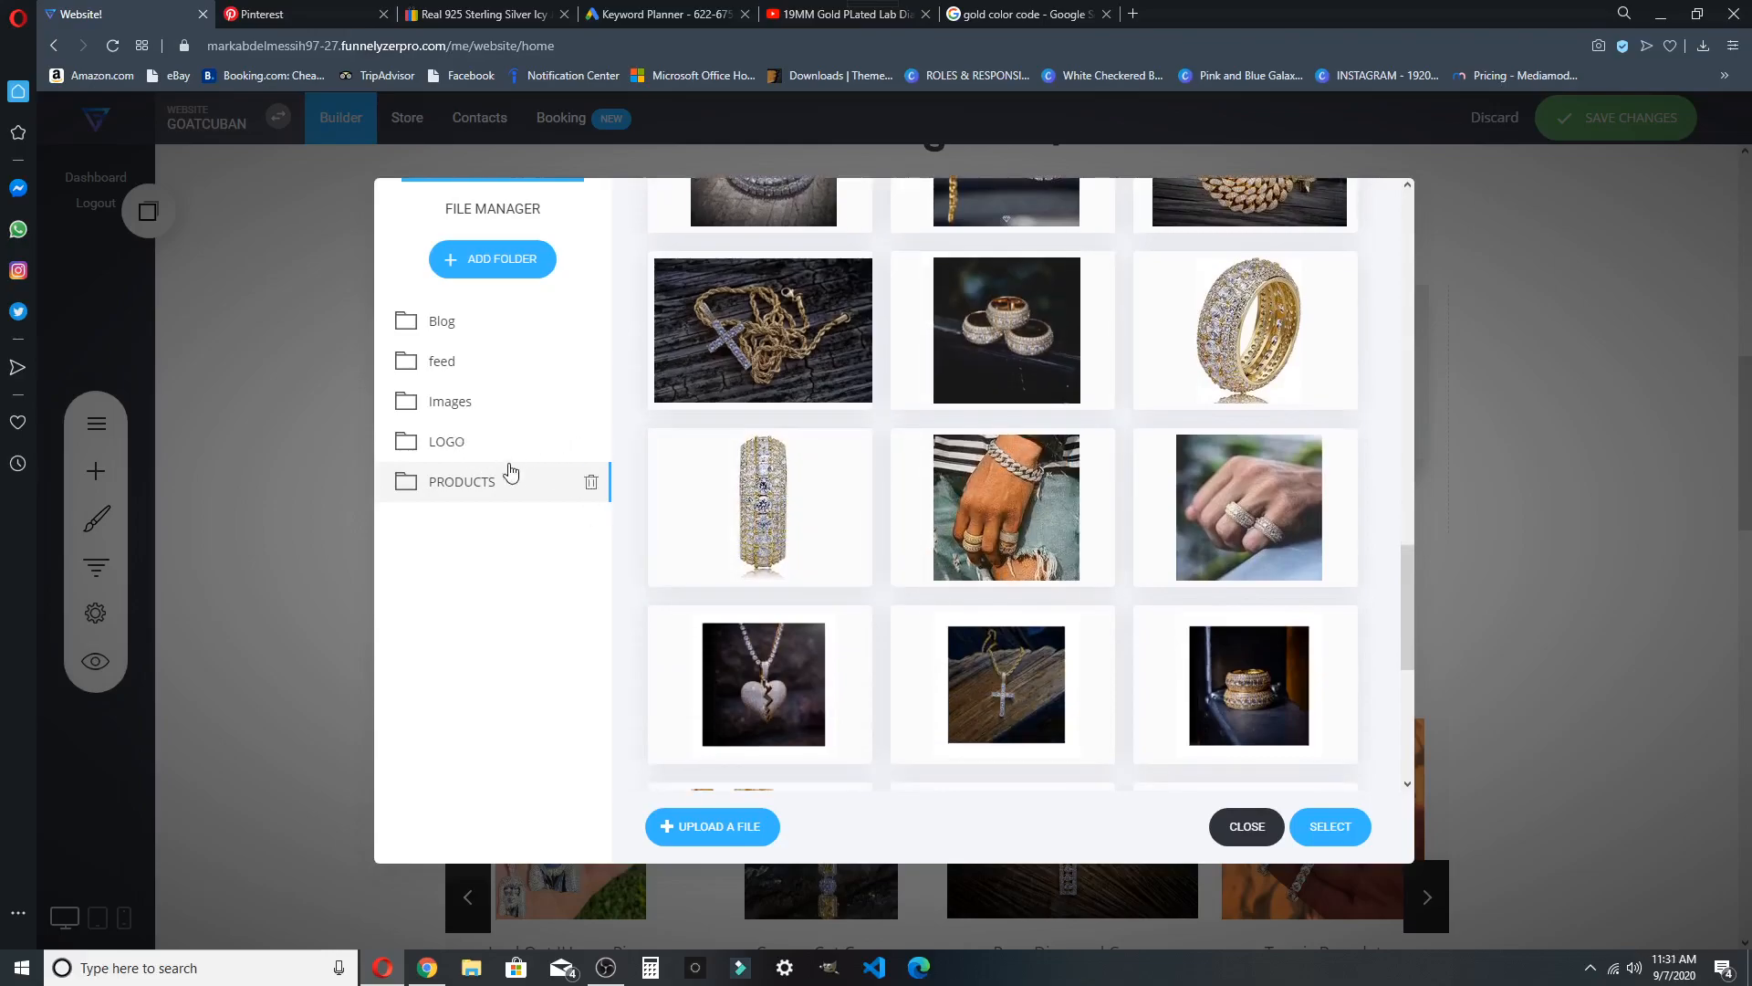
left_click(459, 361)
scroll(998, 454, "up", 5)
left_click(1248, 302)
left_click(1354, 823)
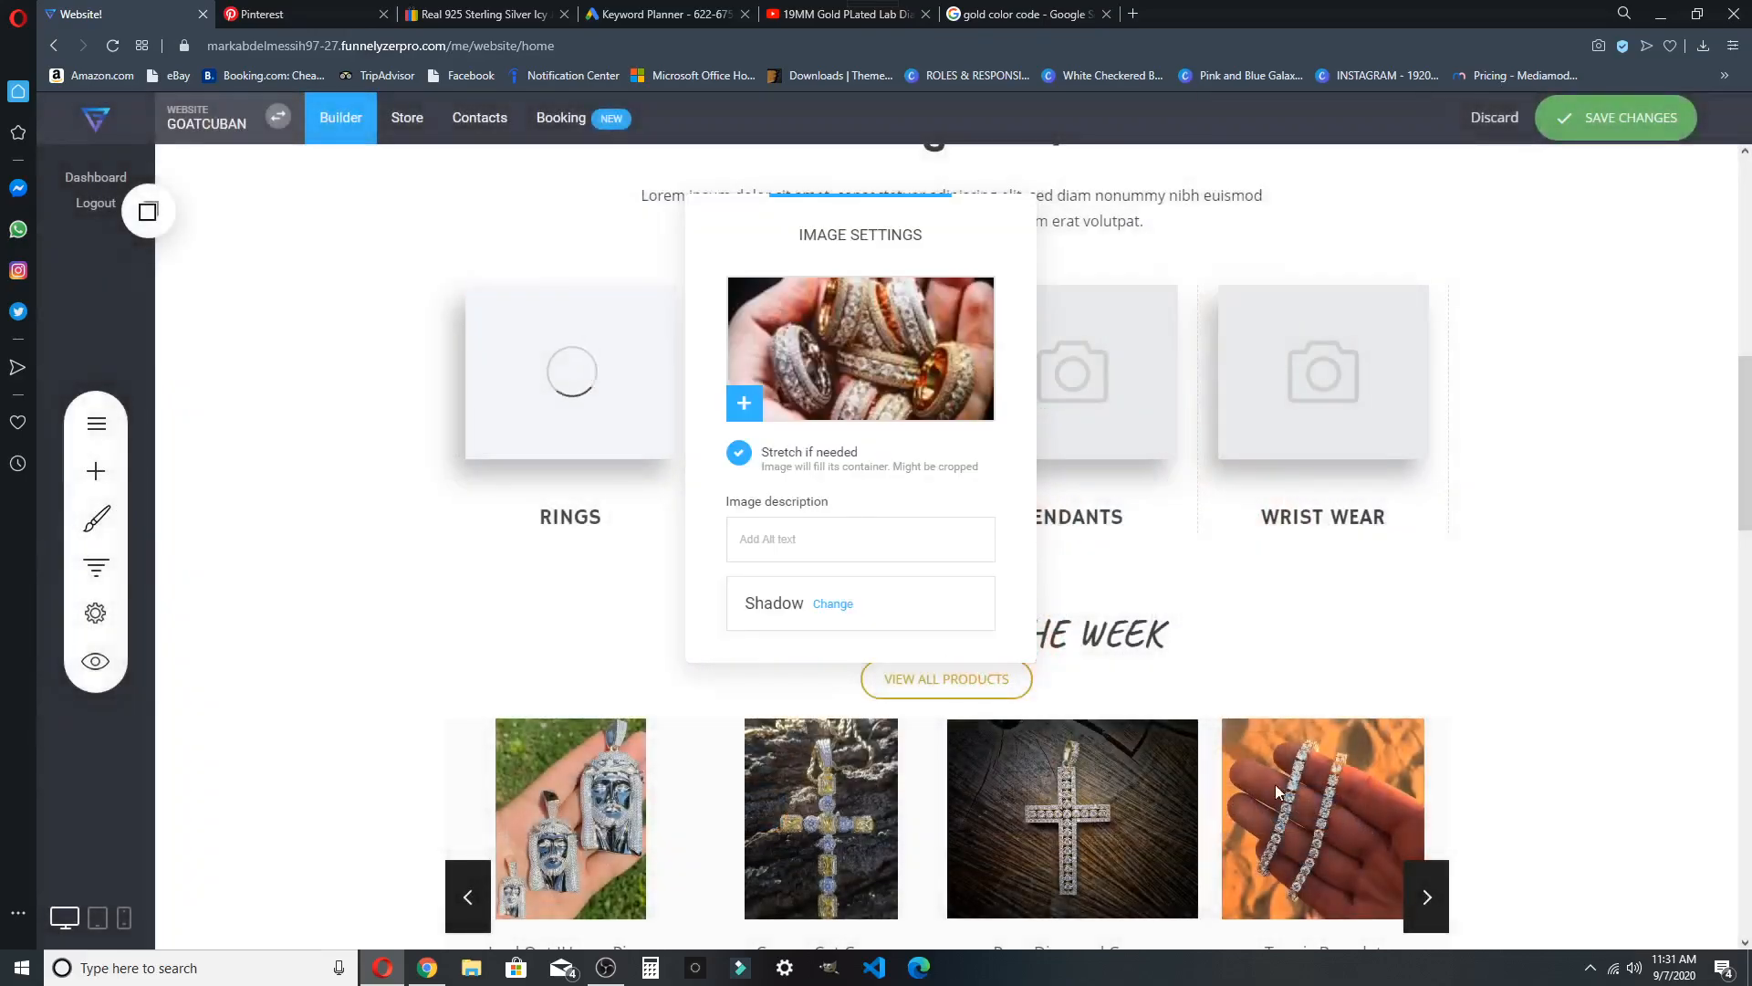
left_click(555, 539)
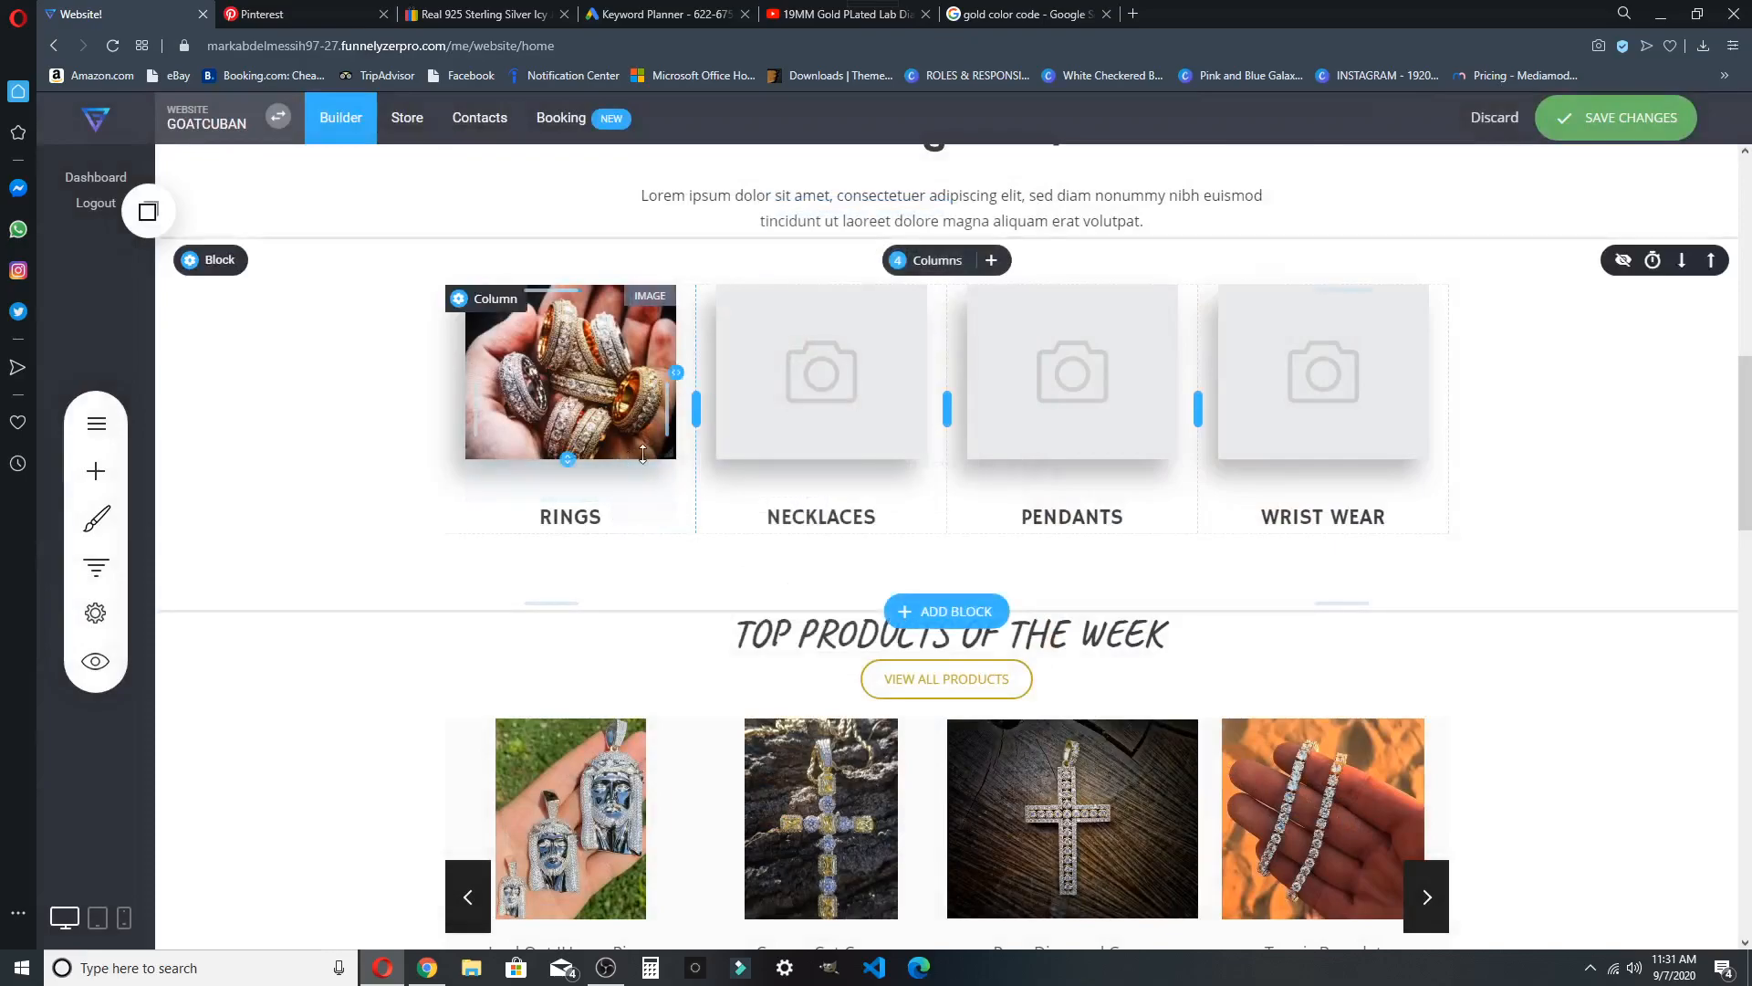
Enlarge the RINGS image and expand the NECKLACES placeholder to its column's full width, at about the same height as the RINGS image
left_click_drag(663, 453, 676, 501)
left_click_drag(686, 422, 693, 397)
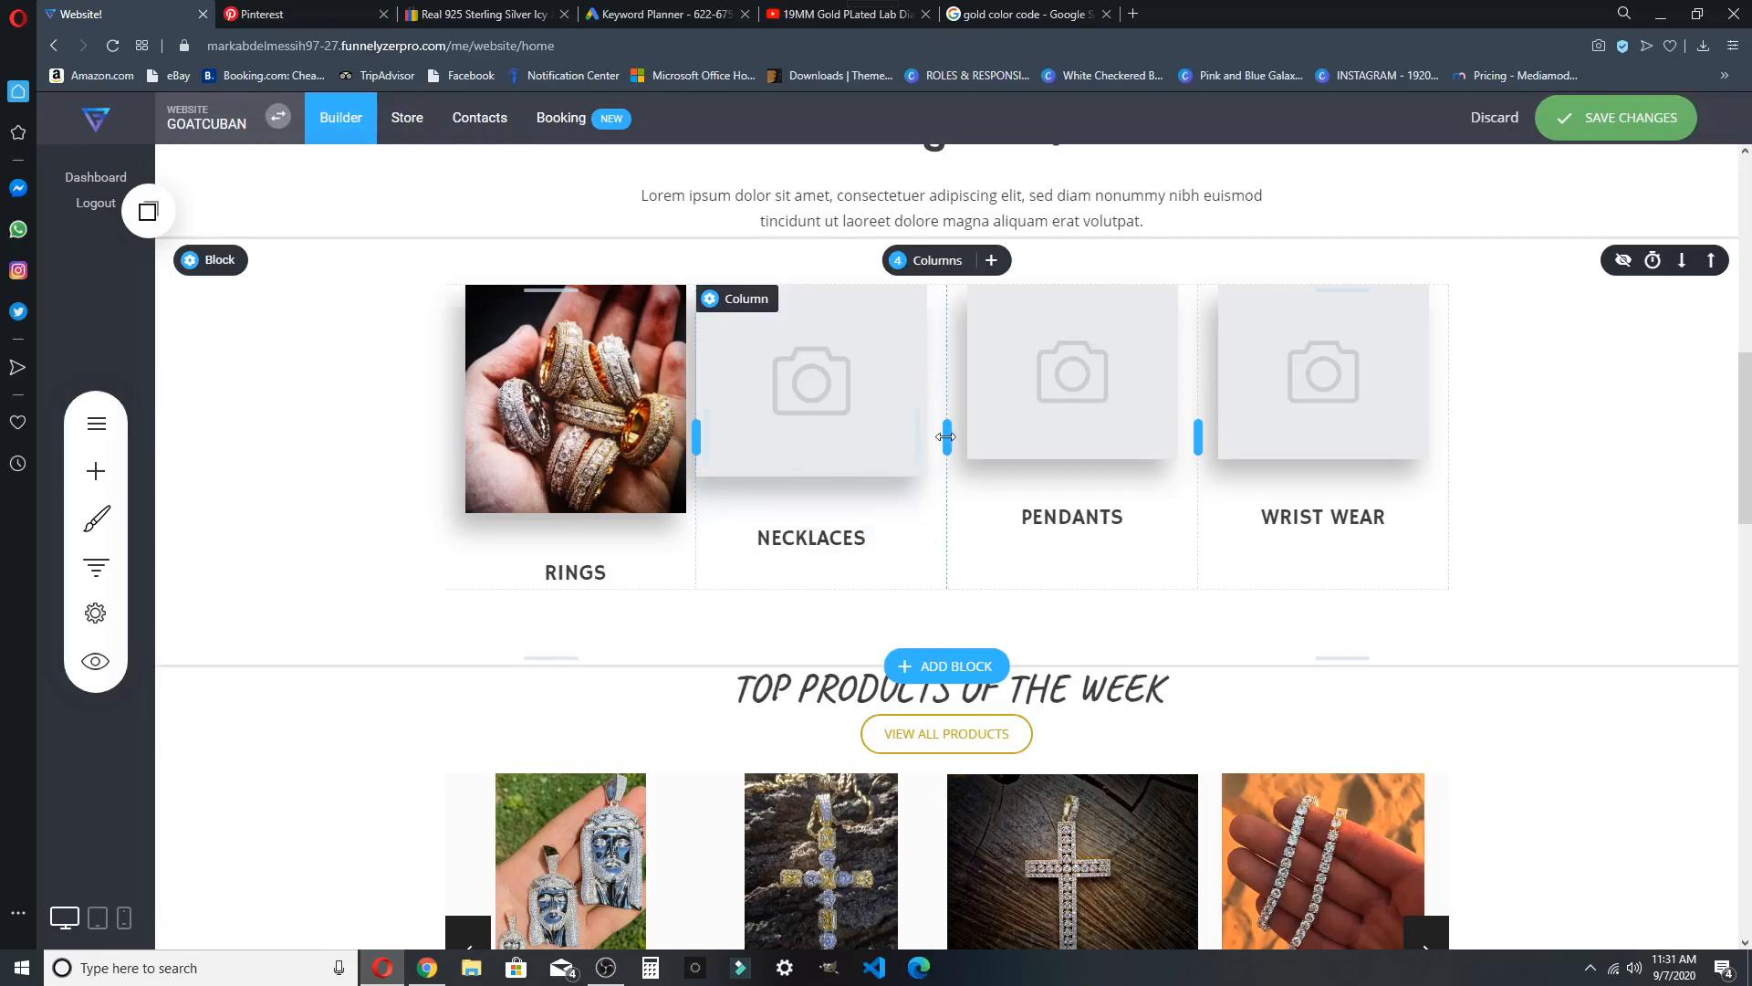
left_click_drag(937, 406, 947, 407)
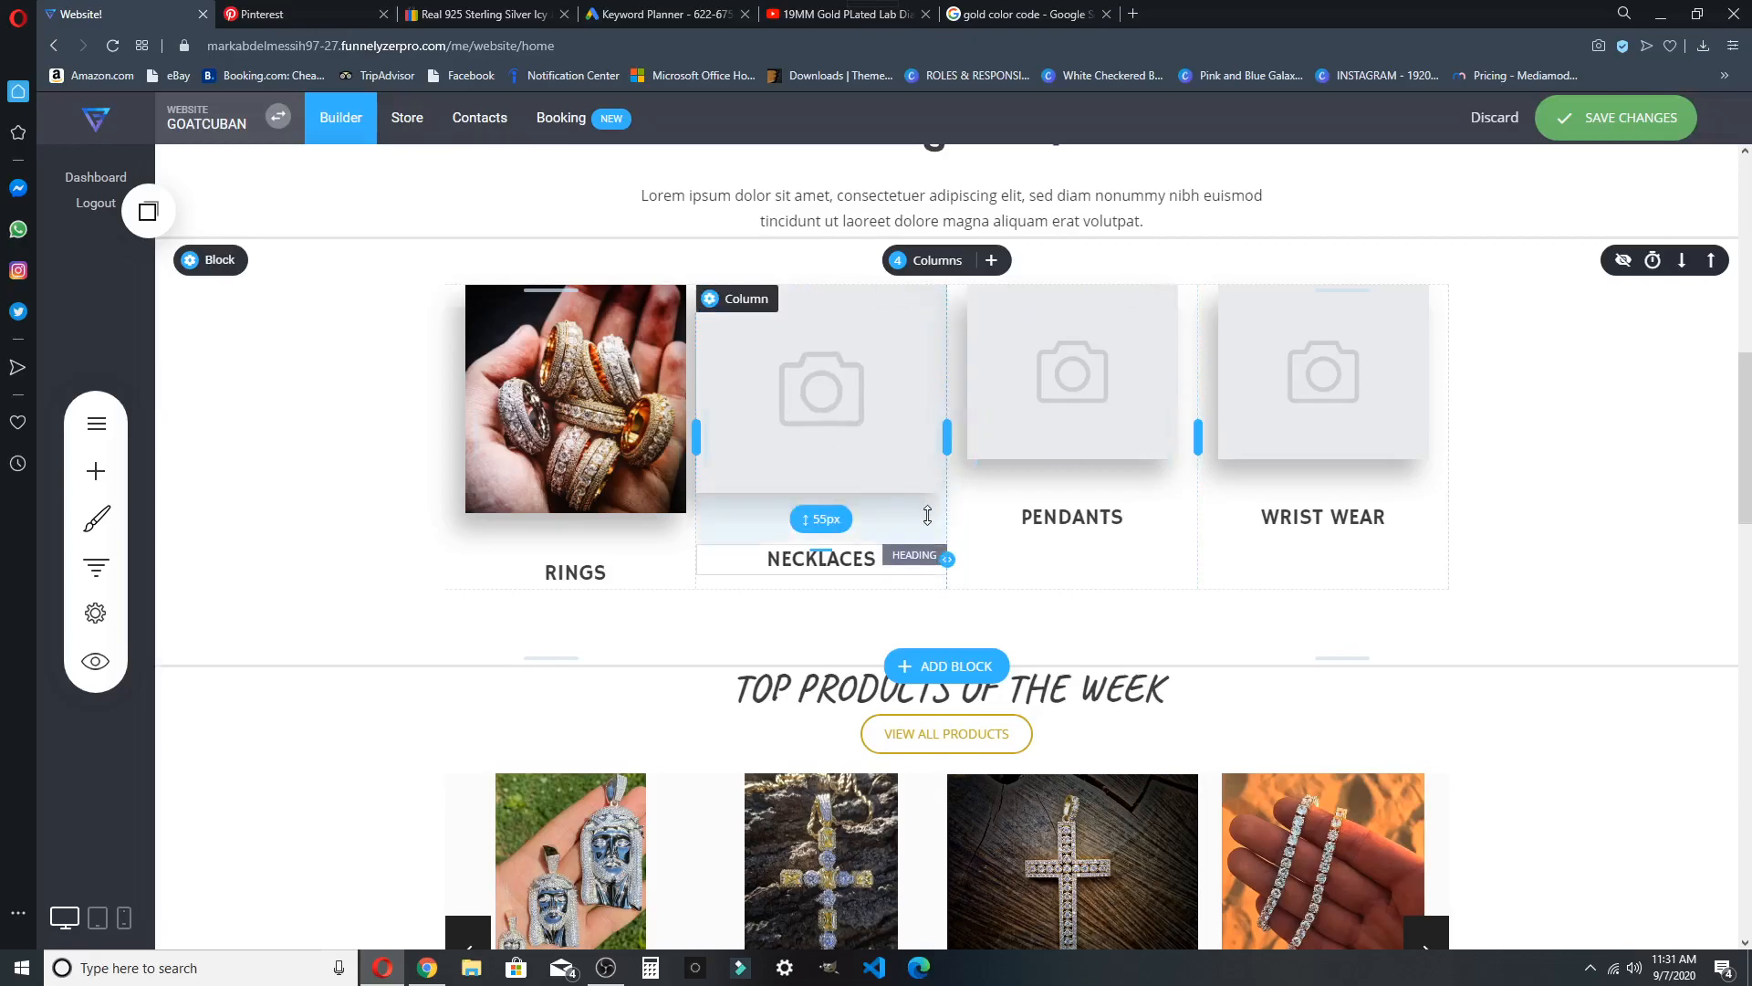
left_click_drag(936, 490, 939, 511)
Fill the NECKLACES placeholder with the feed folder's picture of a chain in front of a red car
left_click(791, 432)
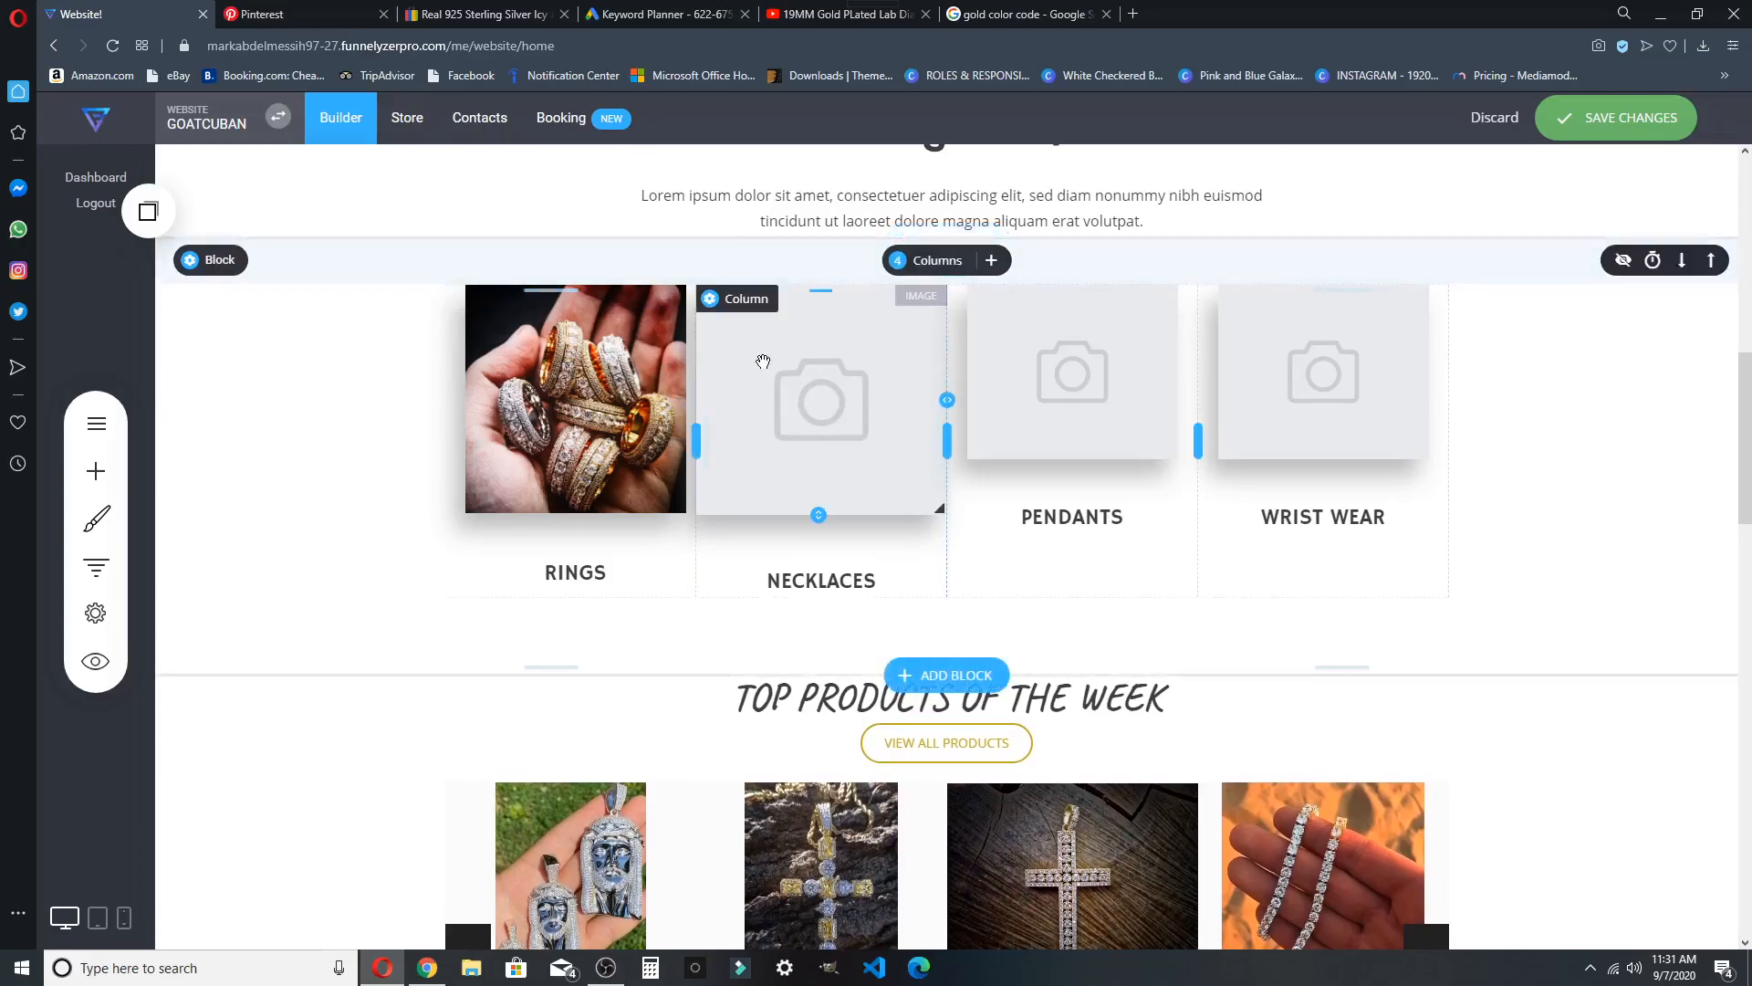
left_click(744, 263)
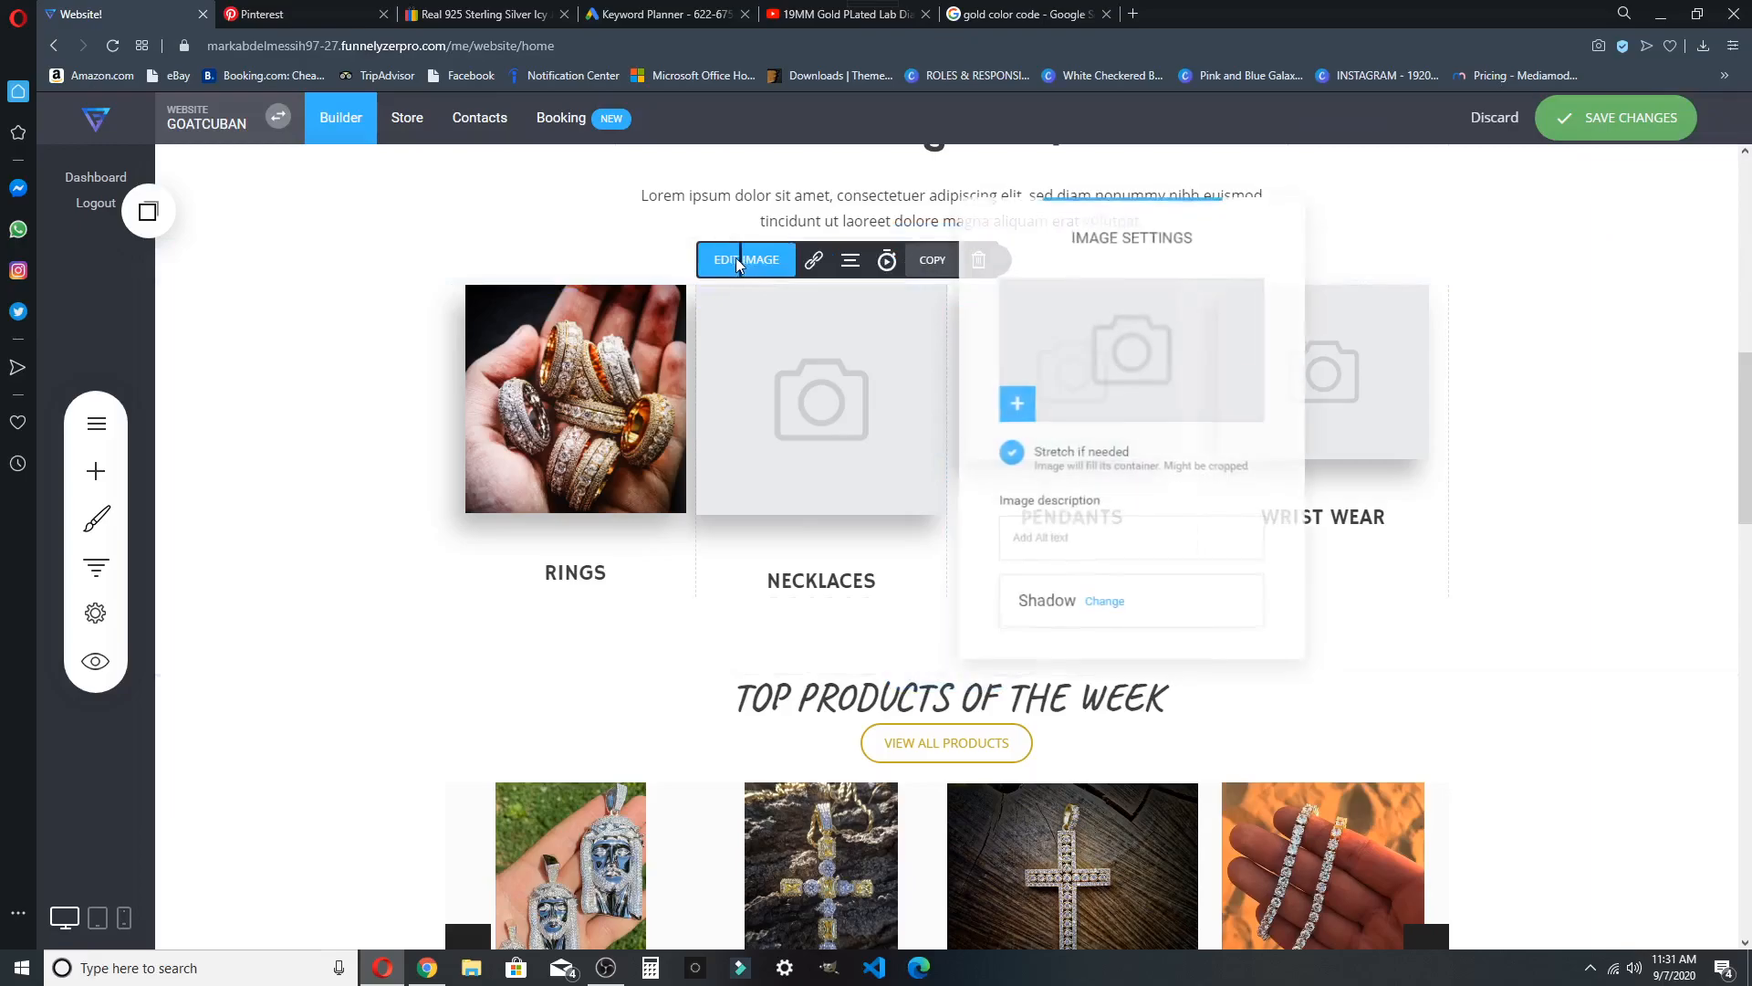
left_click(1201, 350)
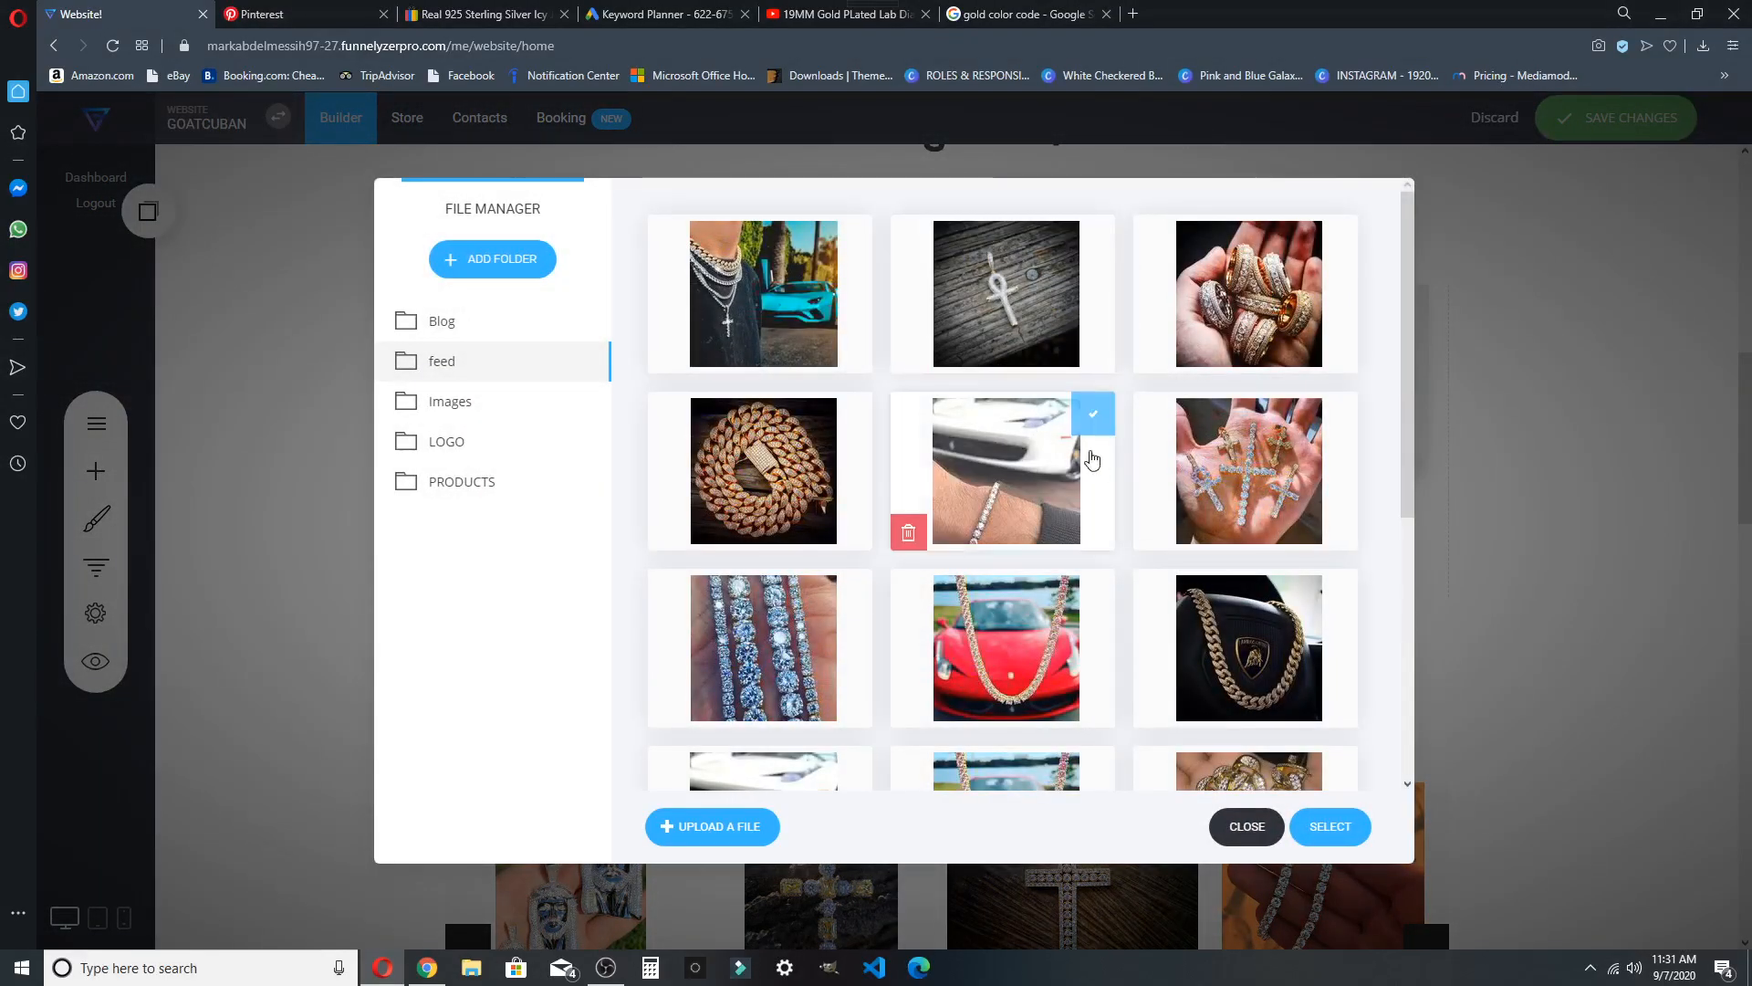
scroll(1077, 475, "down", 2)
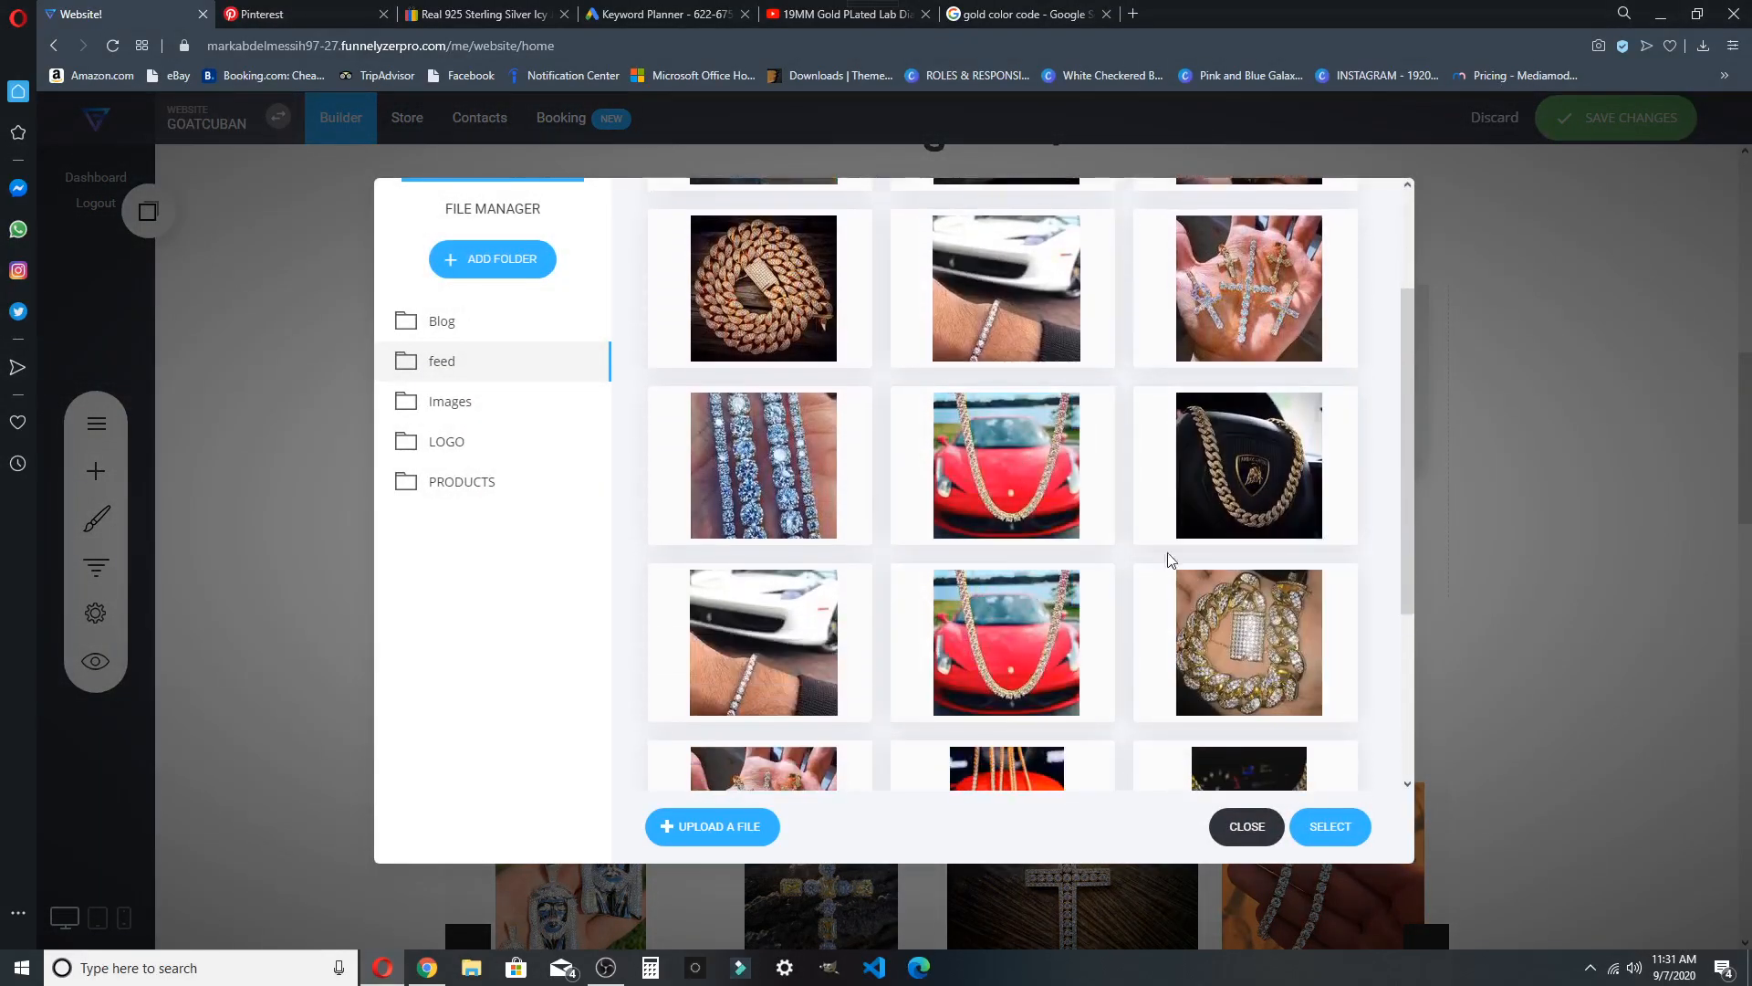
scroll(1120, 541, "down", 2)
scroll(1121, 540, "up", 4)
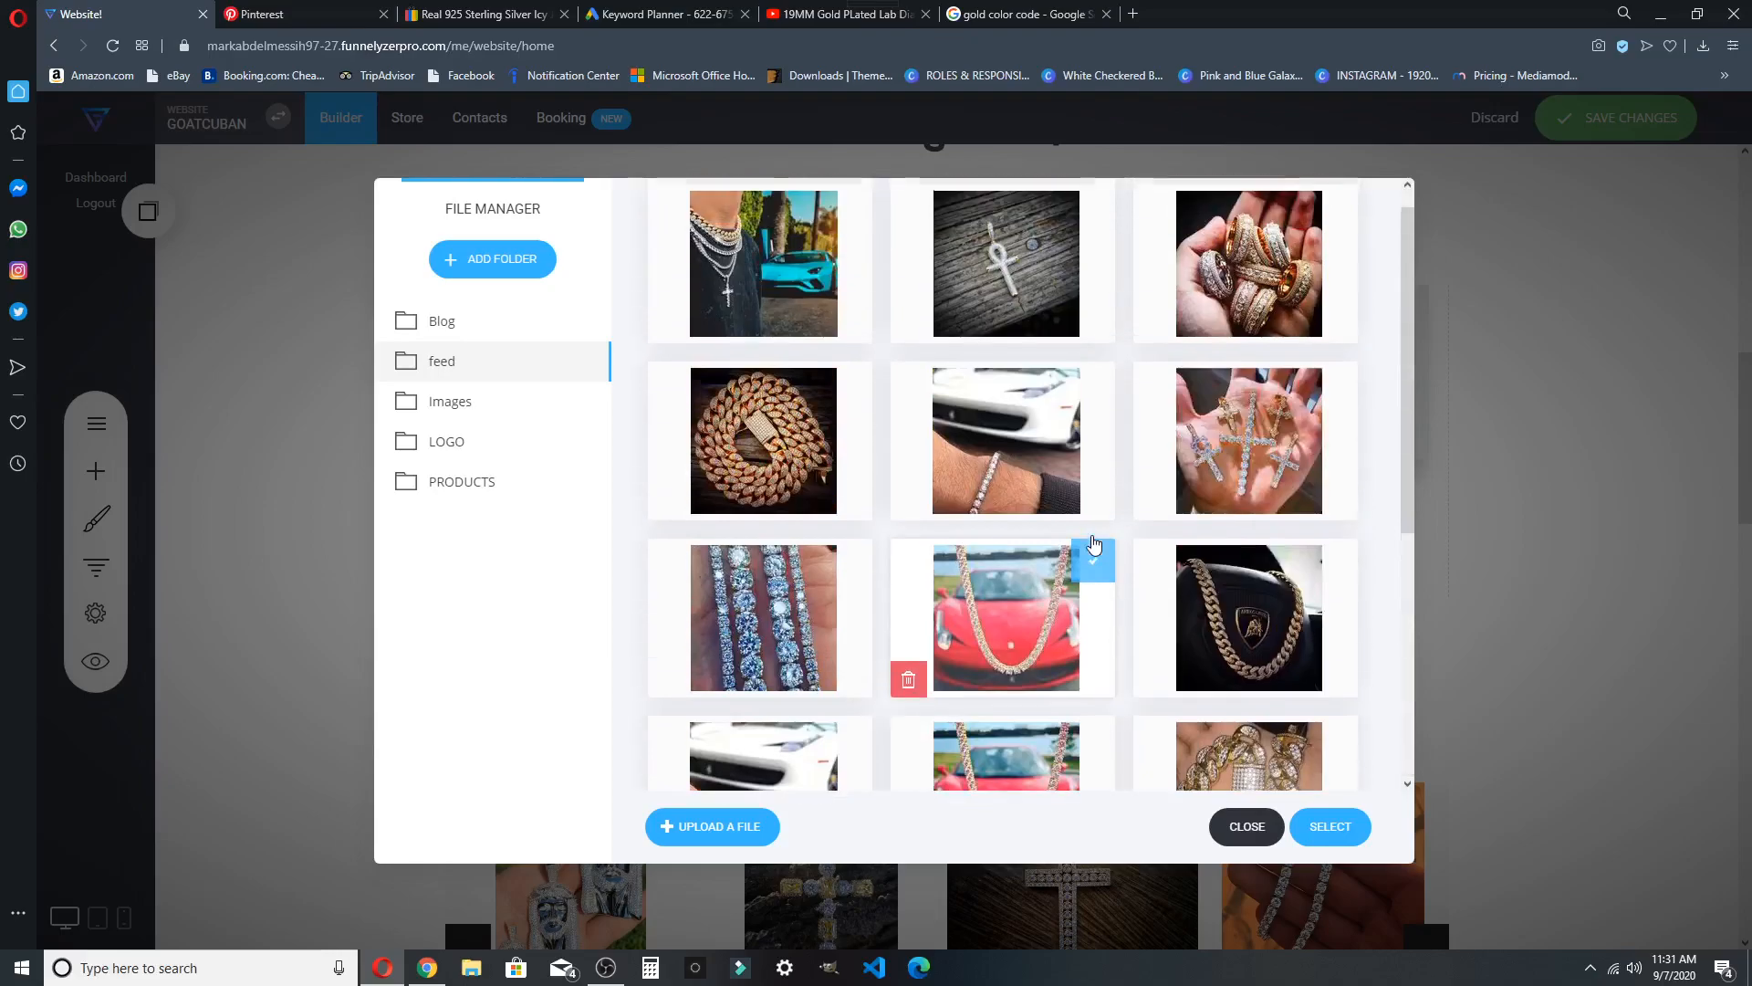
left_click(1013, 631)
left_click(1310, 834)
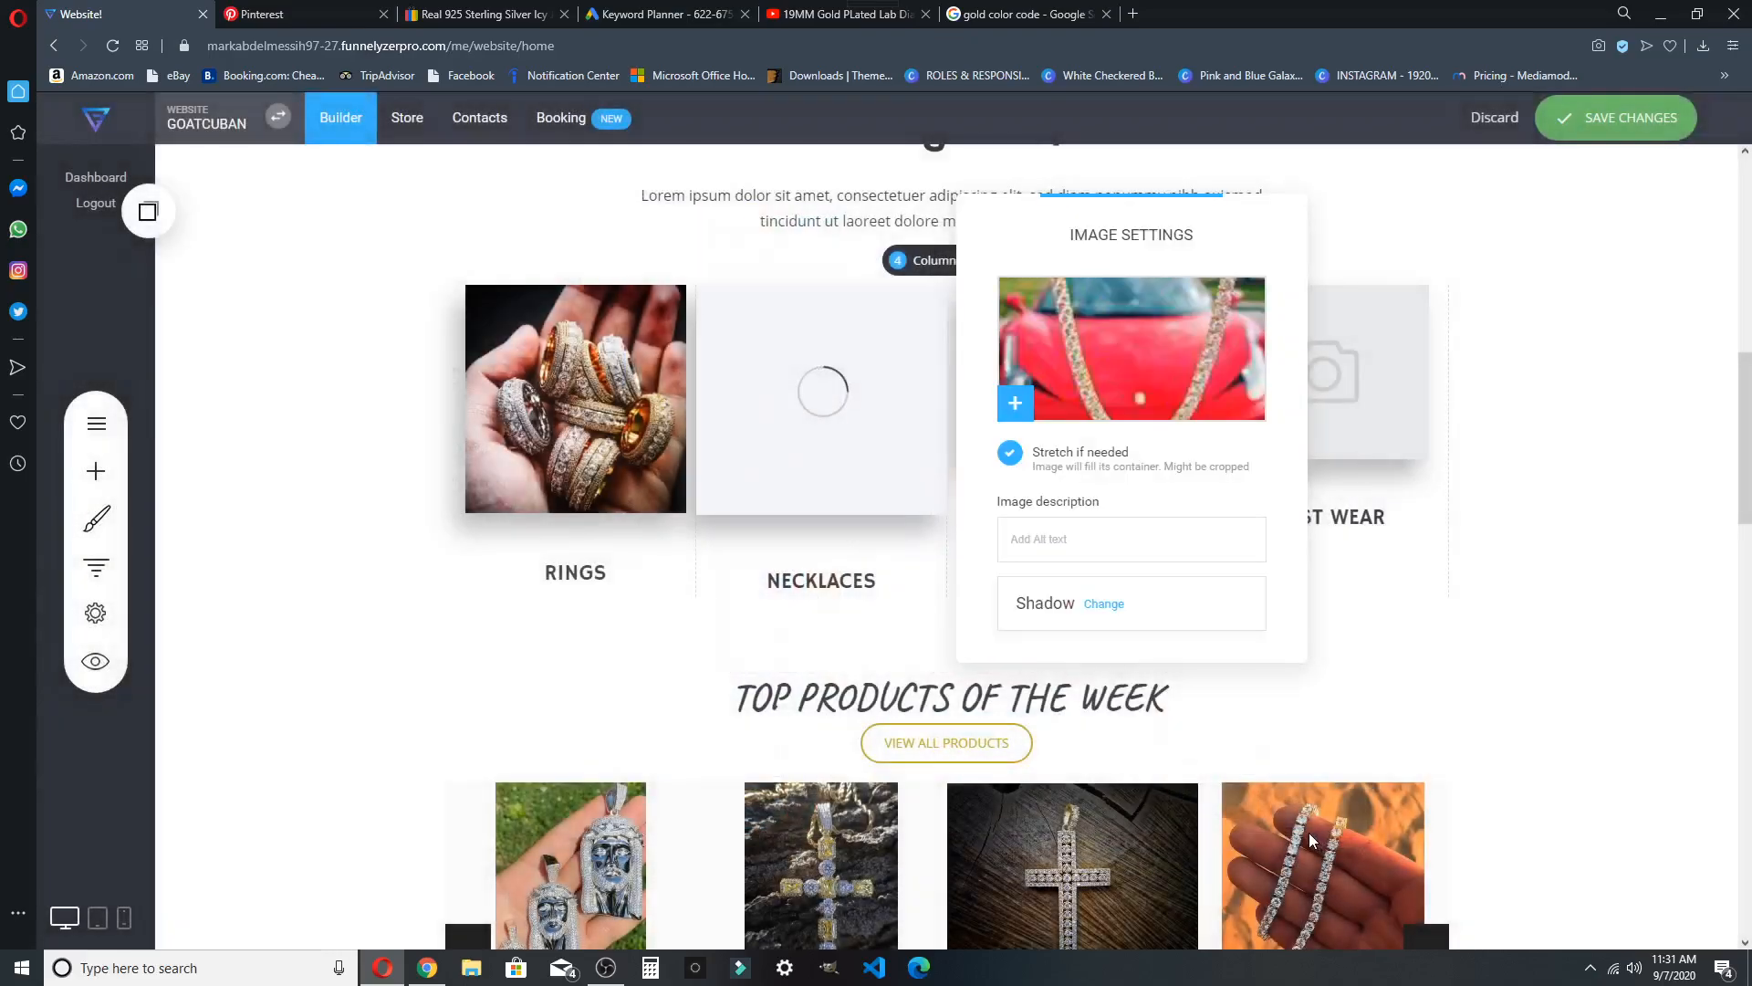
left_click(815, 573)
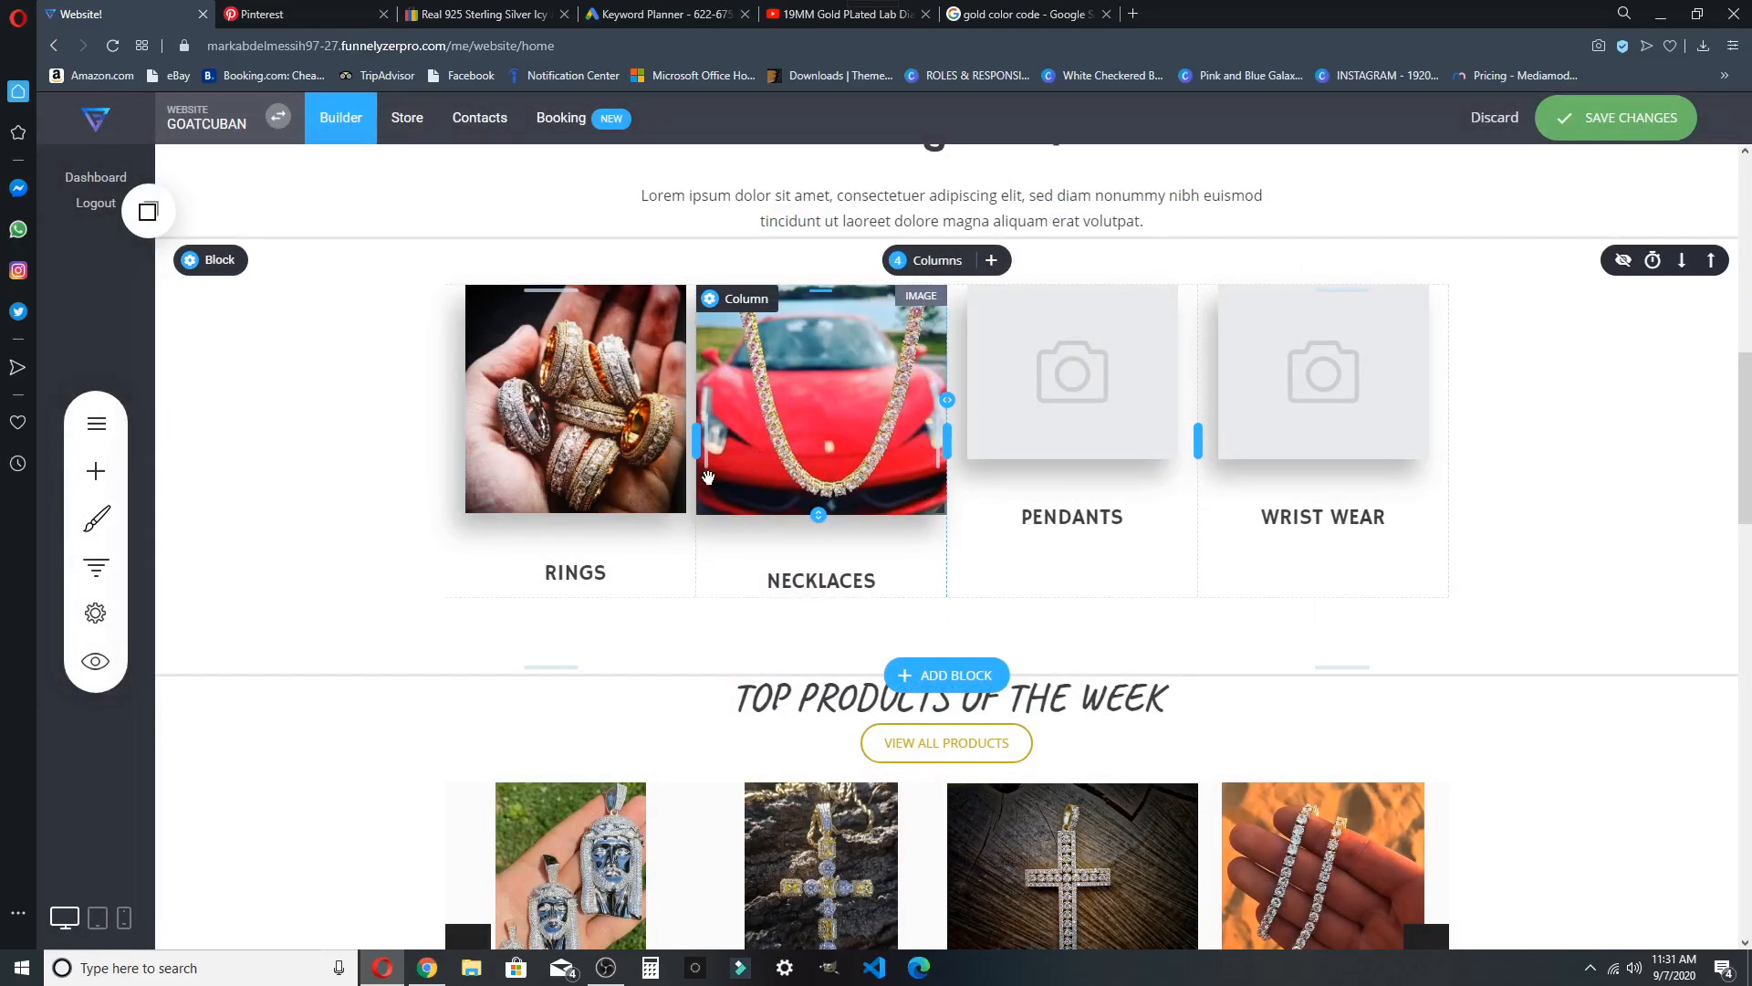
Browse the feed folder for an alternative NECKLACES picture, and close the image settings without choosing one
left_click(745, 258)
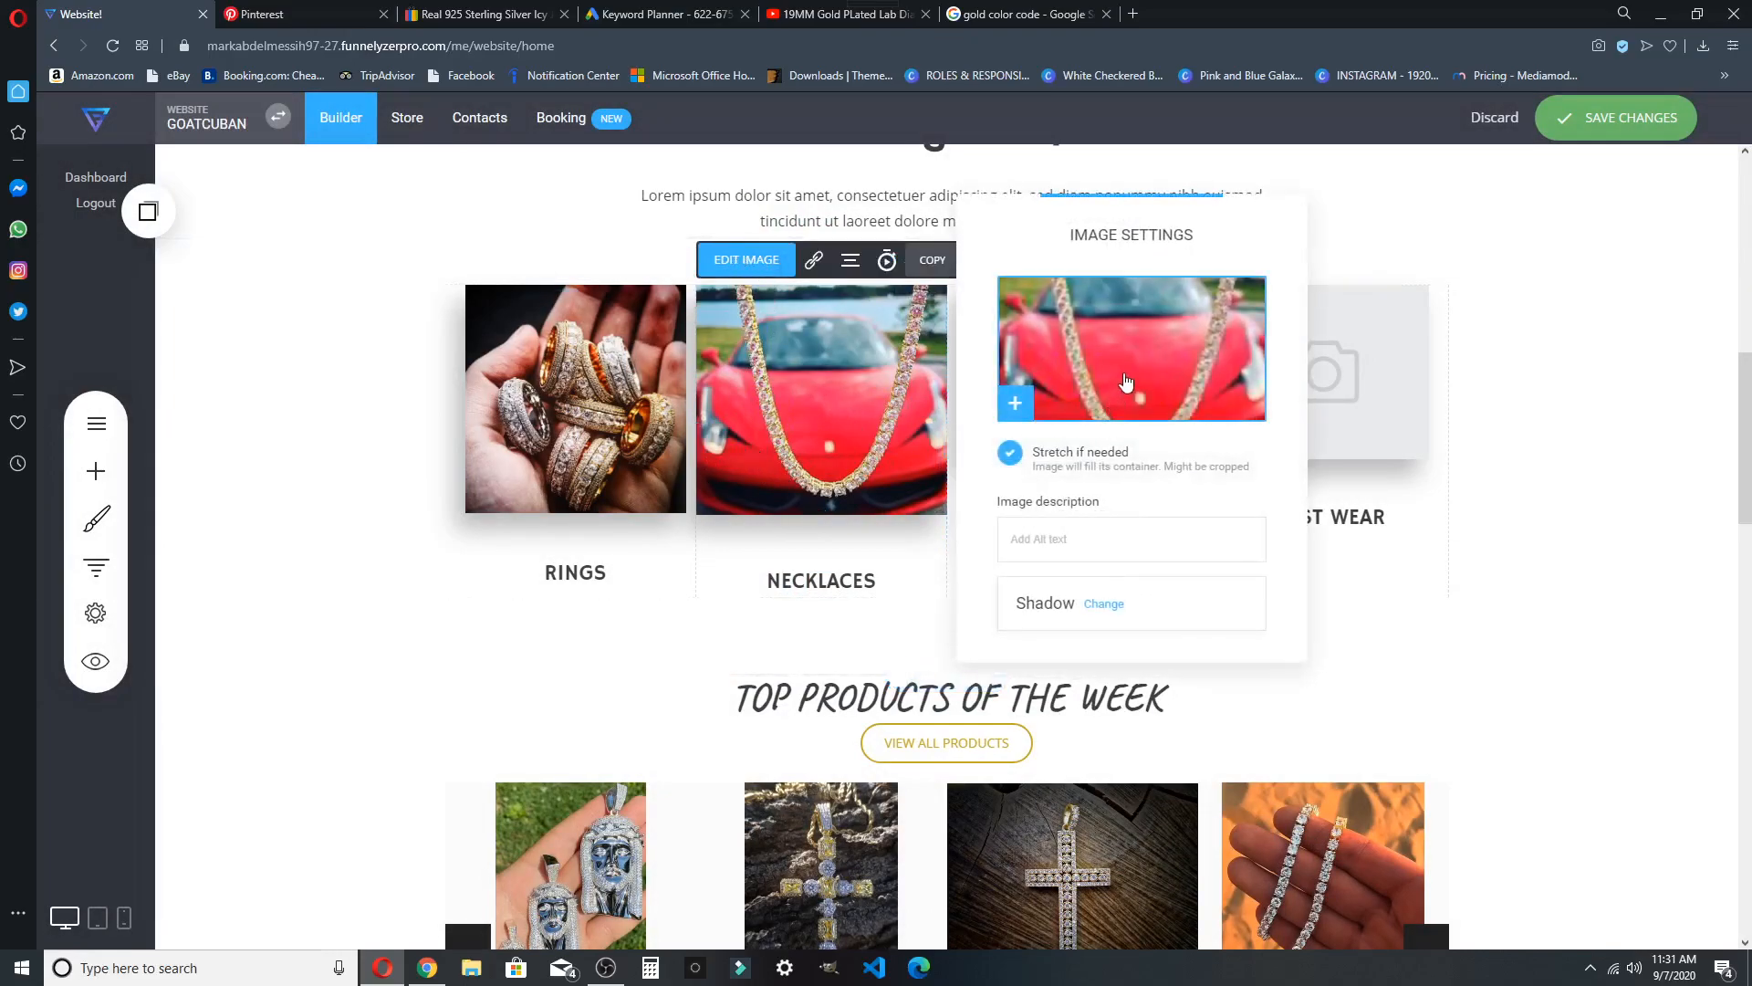
left_click(1128, 383)
scroll(857, 653, "down", 5)
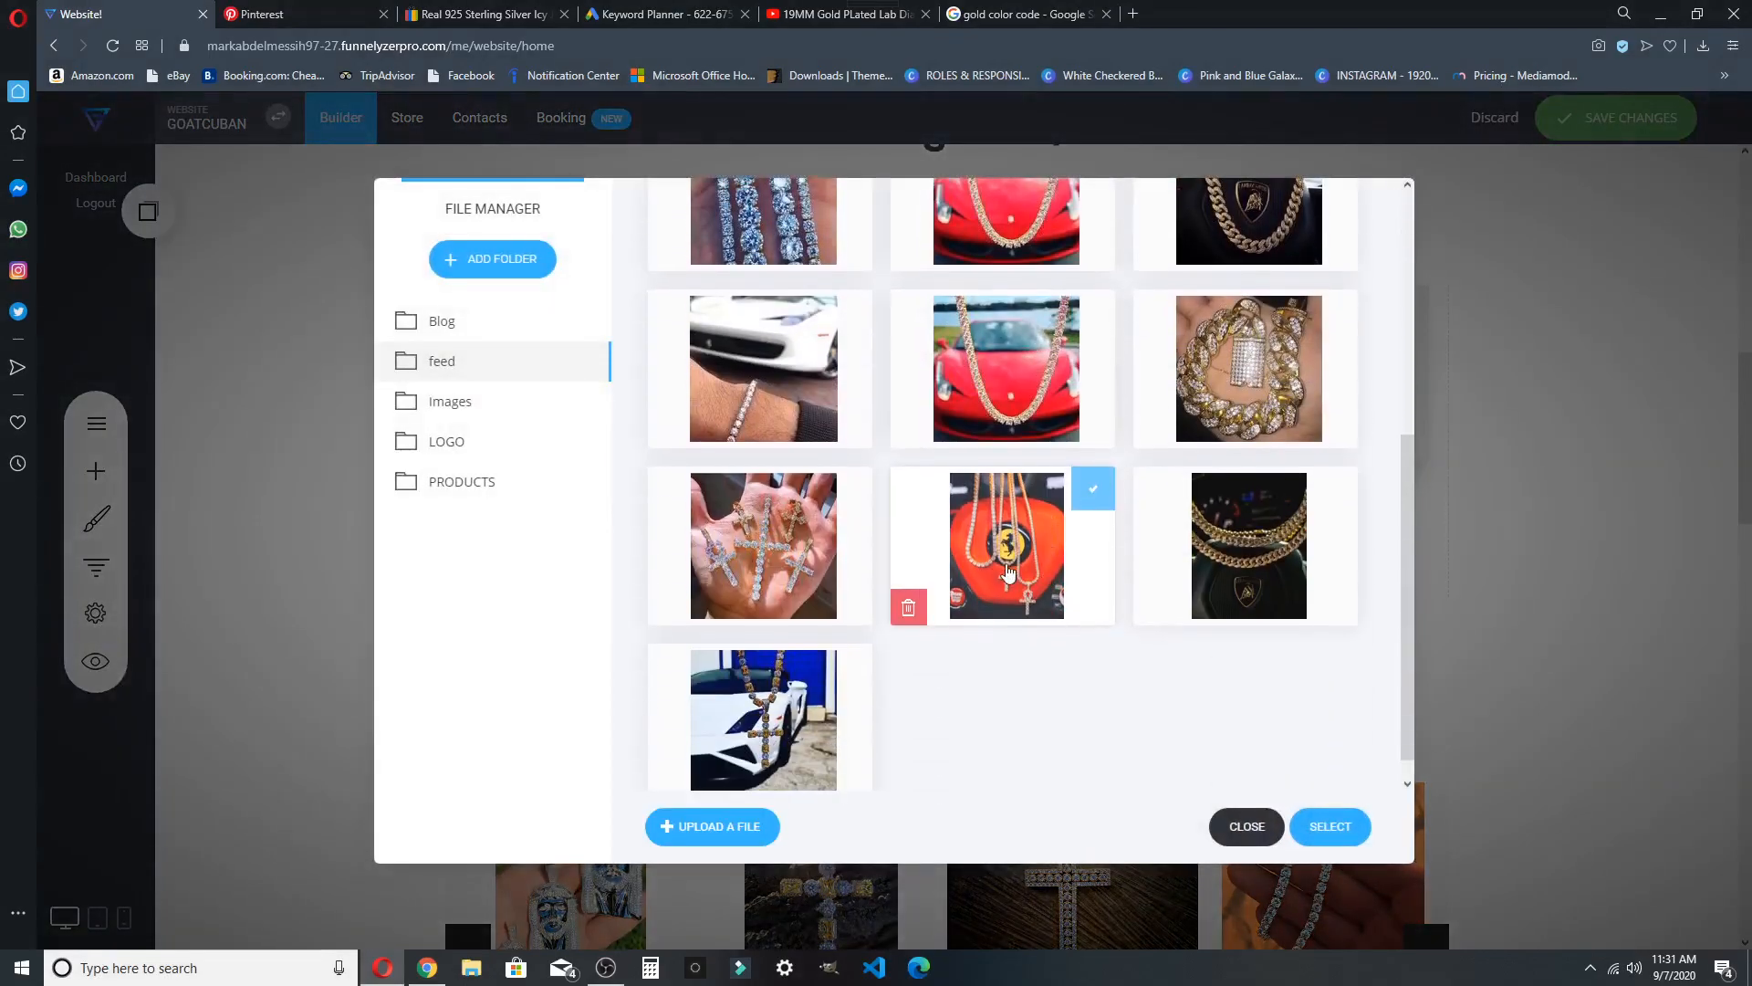
scroll(1101, 568, "up", 3)
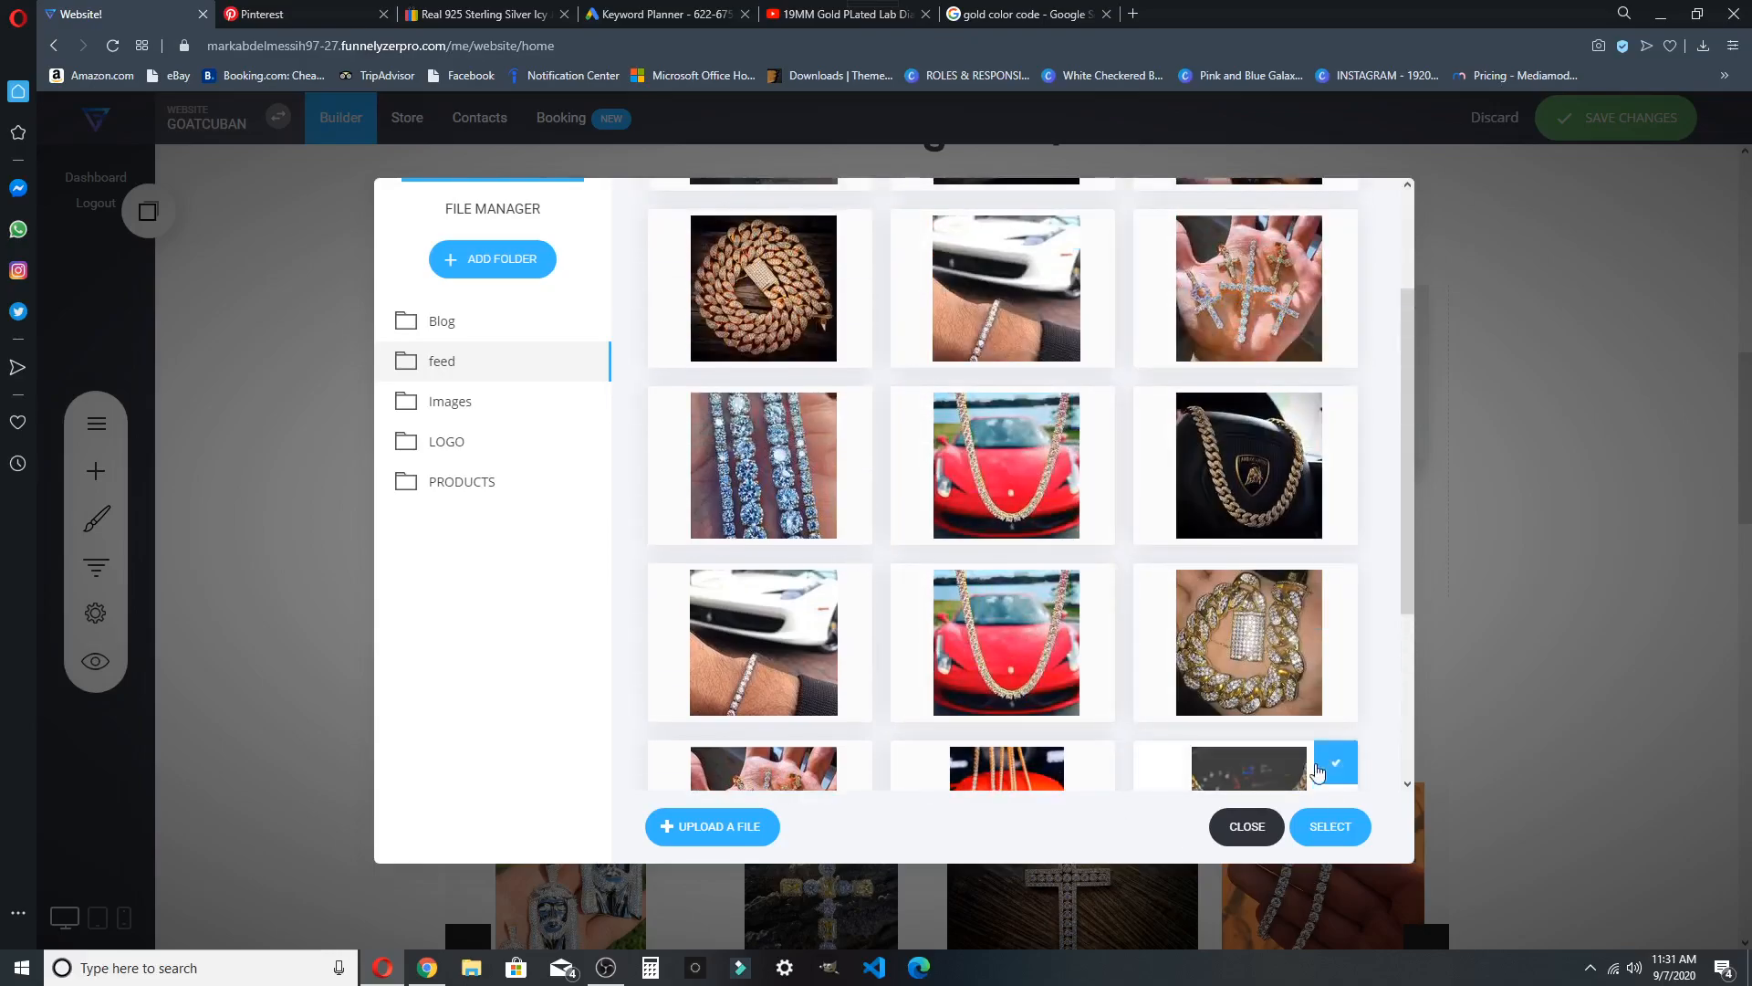
left_click(1228, 832)
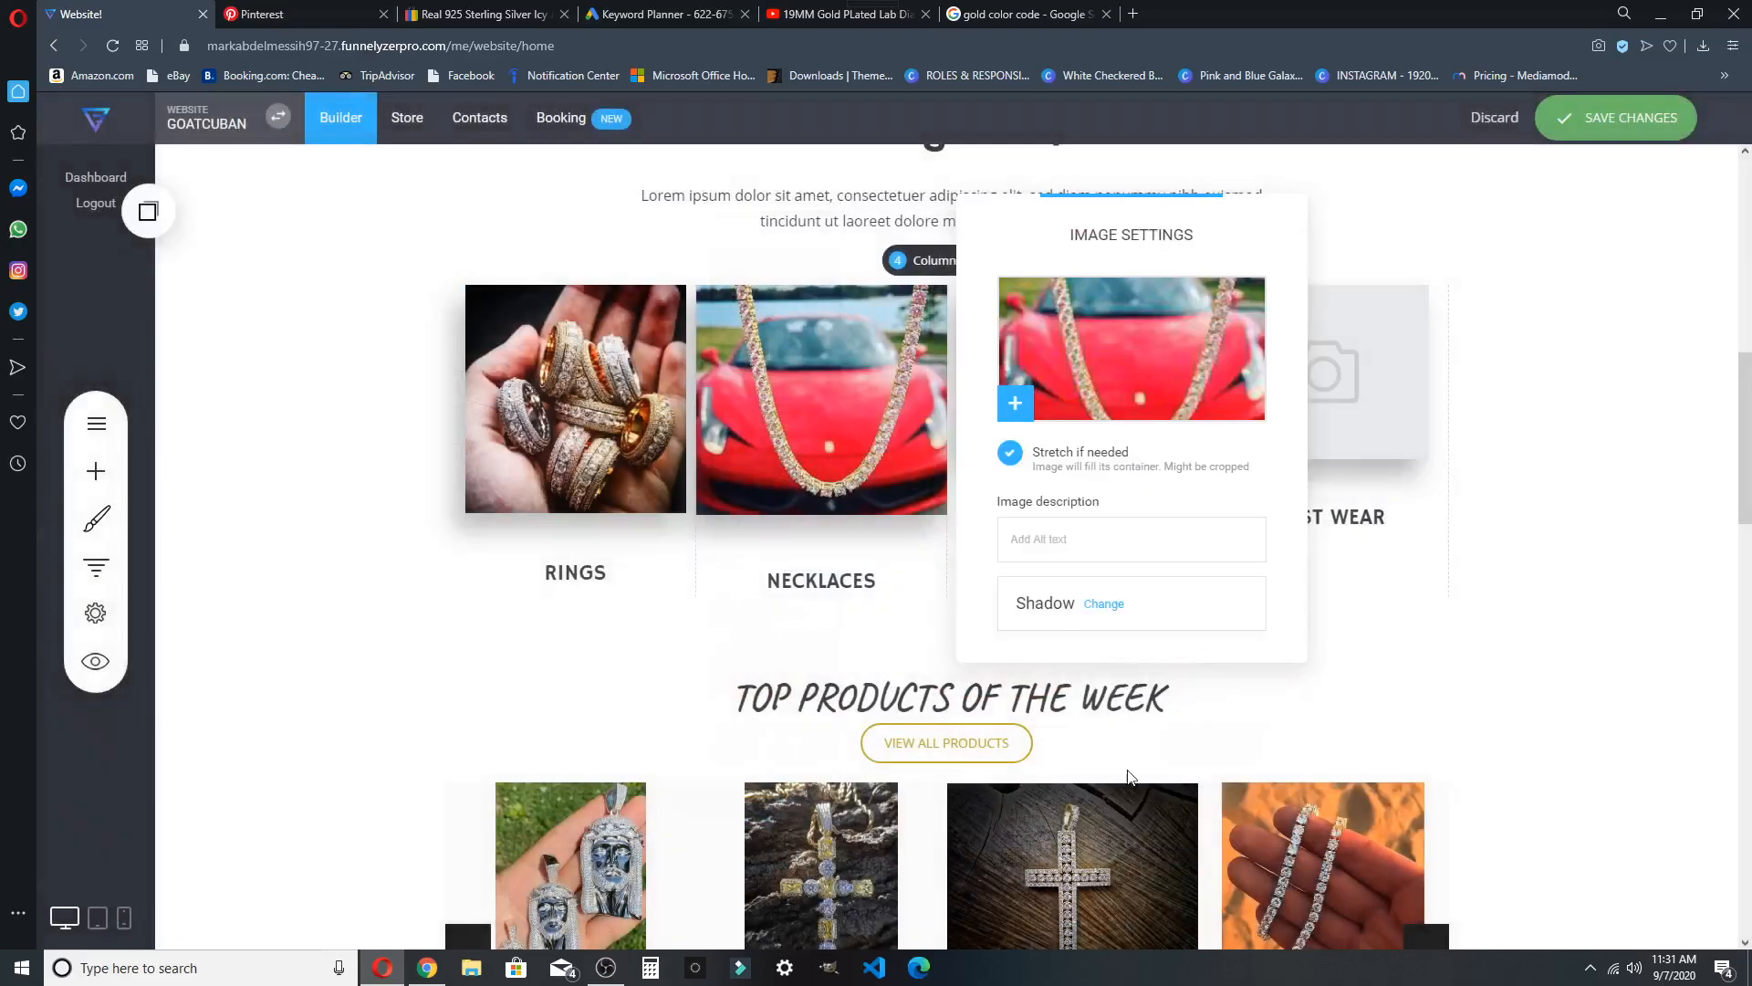
left_click(764, 433)
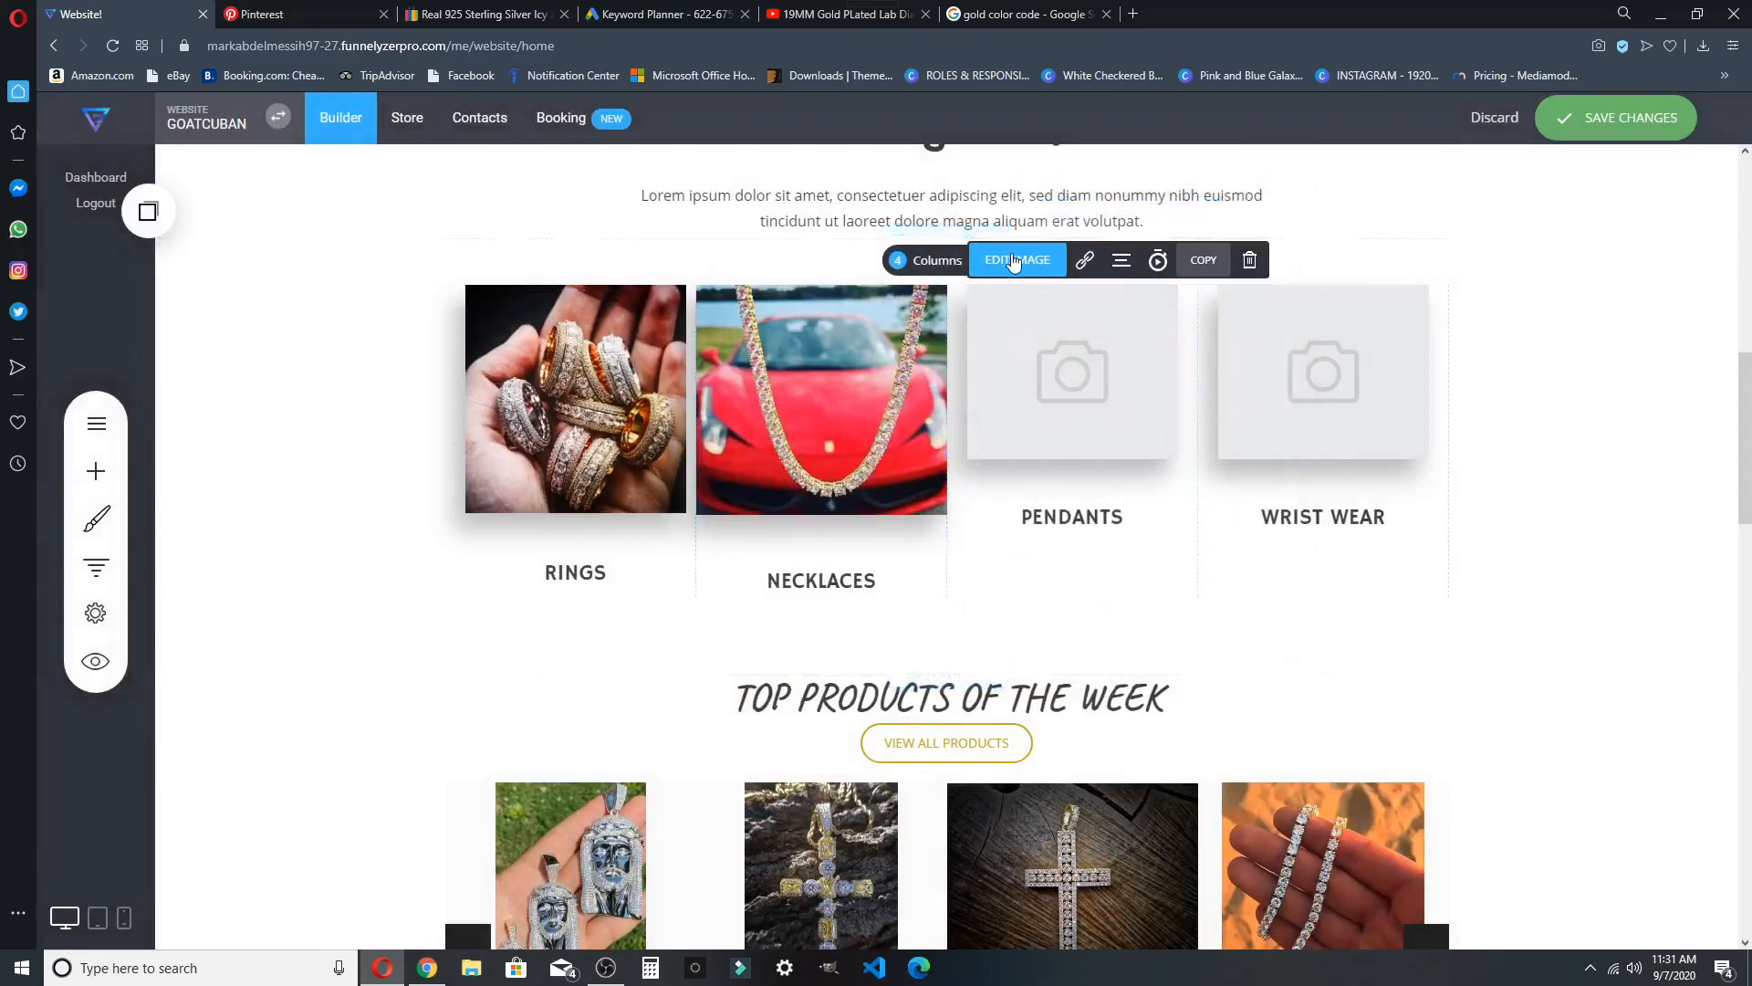
Look through the feed and PRODUCTS folders for a PENDANTS picture, and close the image settings without choosing one
left_click(1010, 261)
left_click(1215, 345)
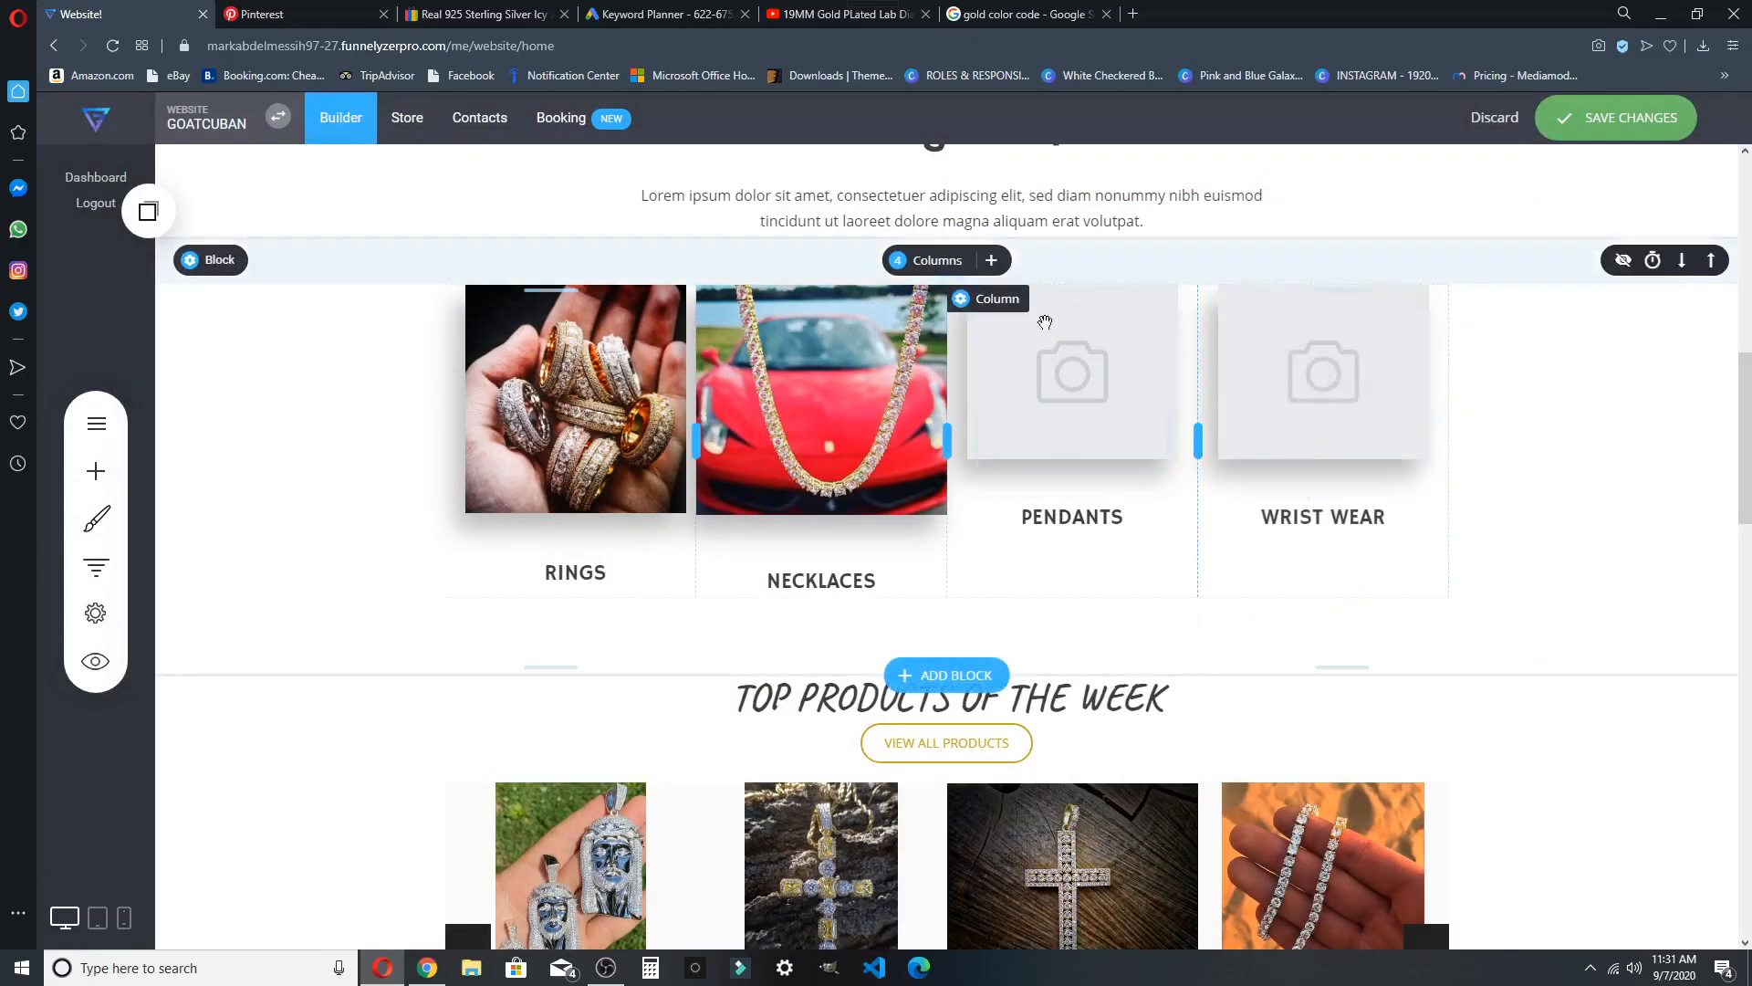
left_click(1026, 261)
left_click(1315, 315)
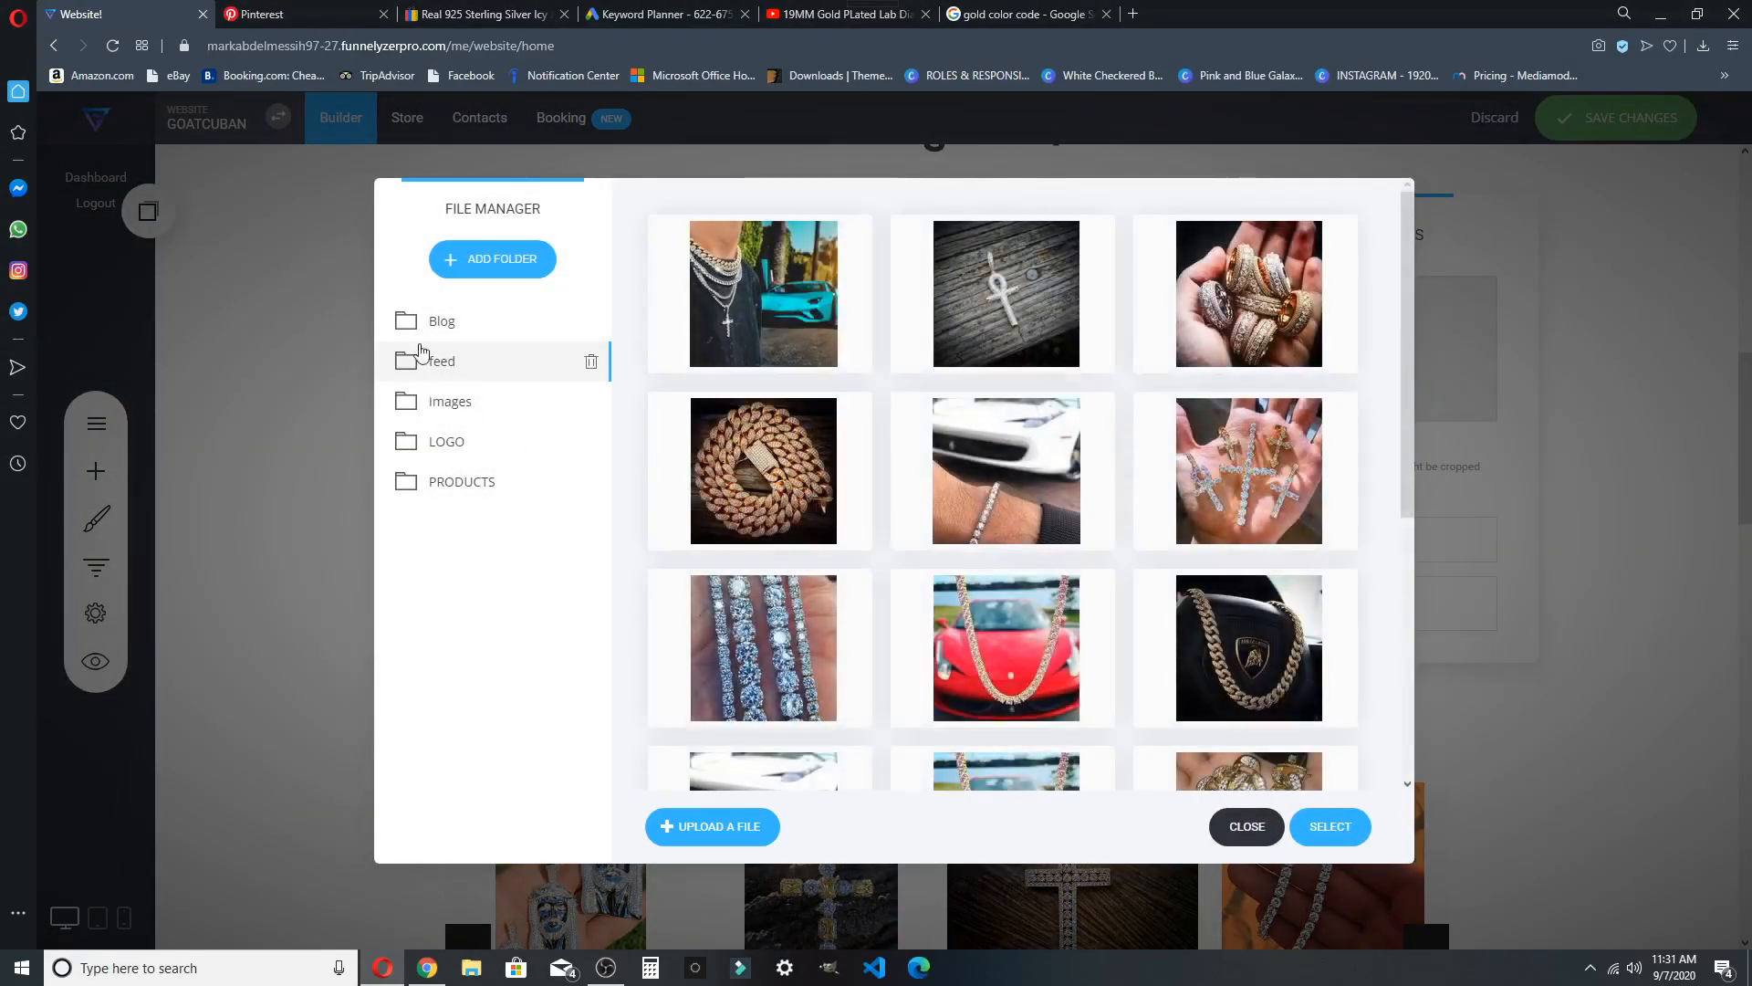
left_click(444, 487)
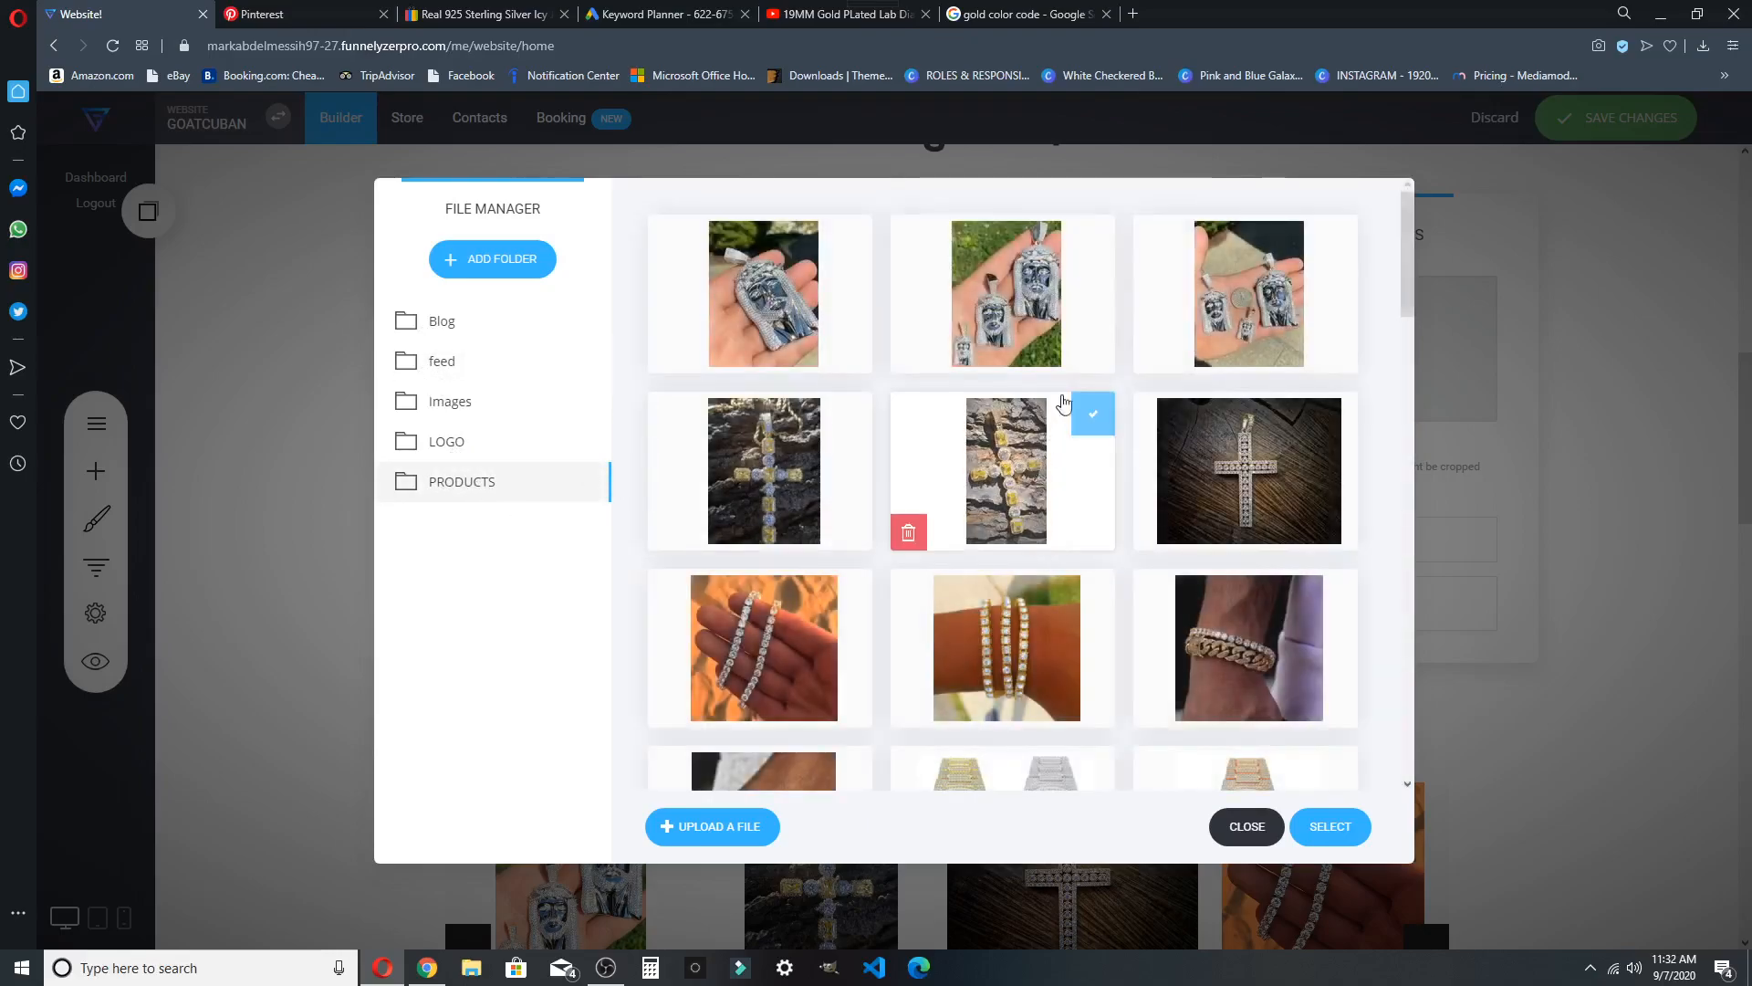
left_click(1247, 826)
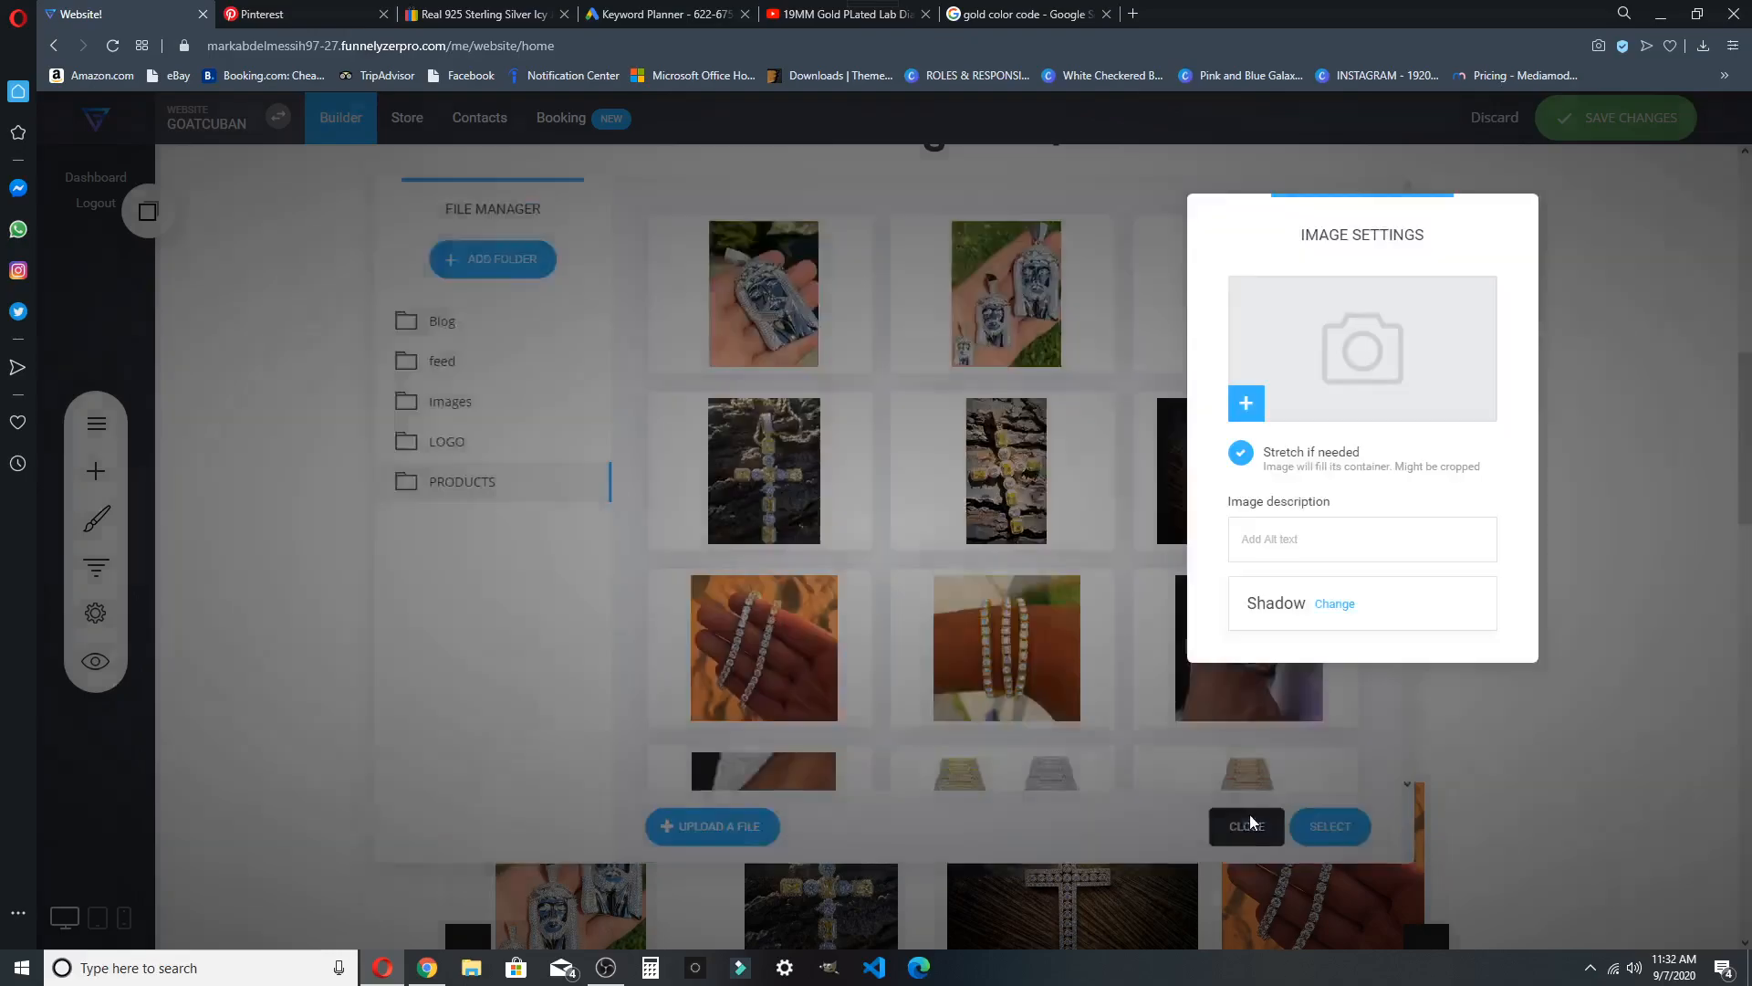
left_click(1095, 422)
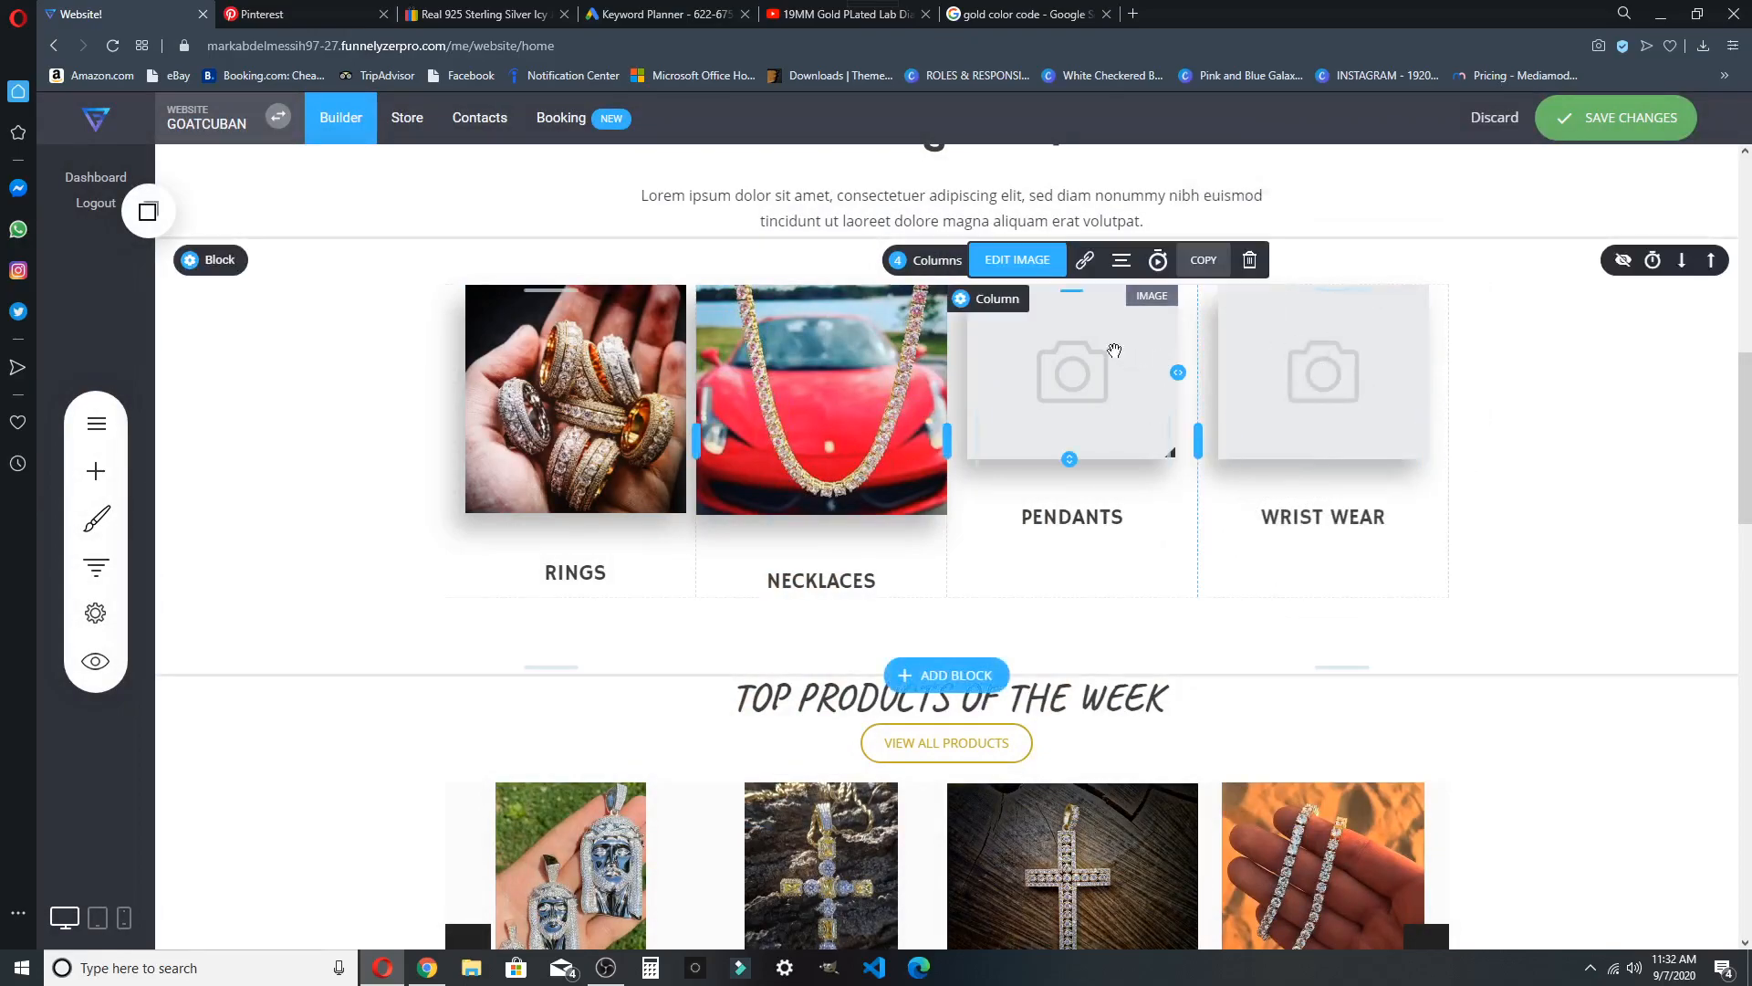
Fill the PENDANTS placeholder with the PRODUCTS folder's picture of an ankh pendant on a gold chain over wood
left_click(1013, 265)
left_click(1338, 319)
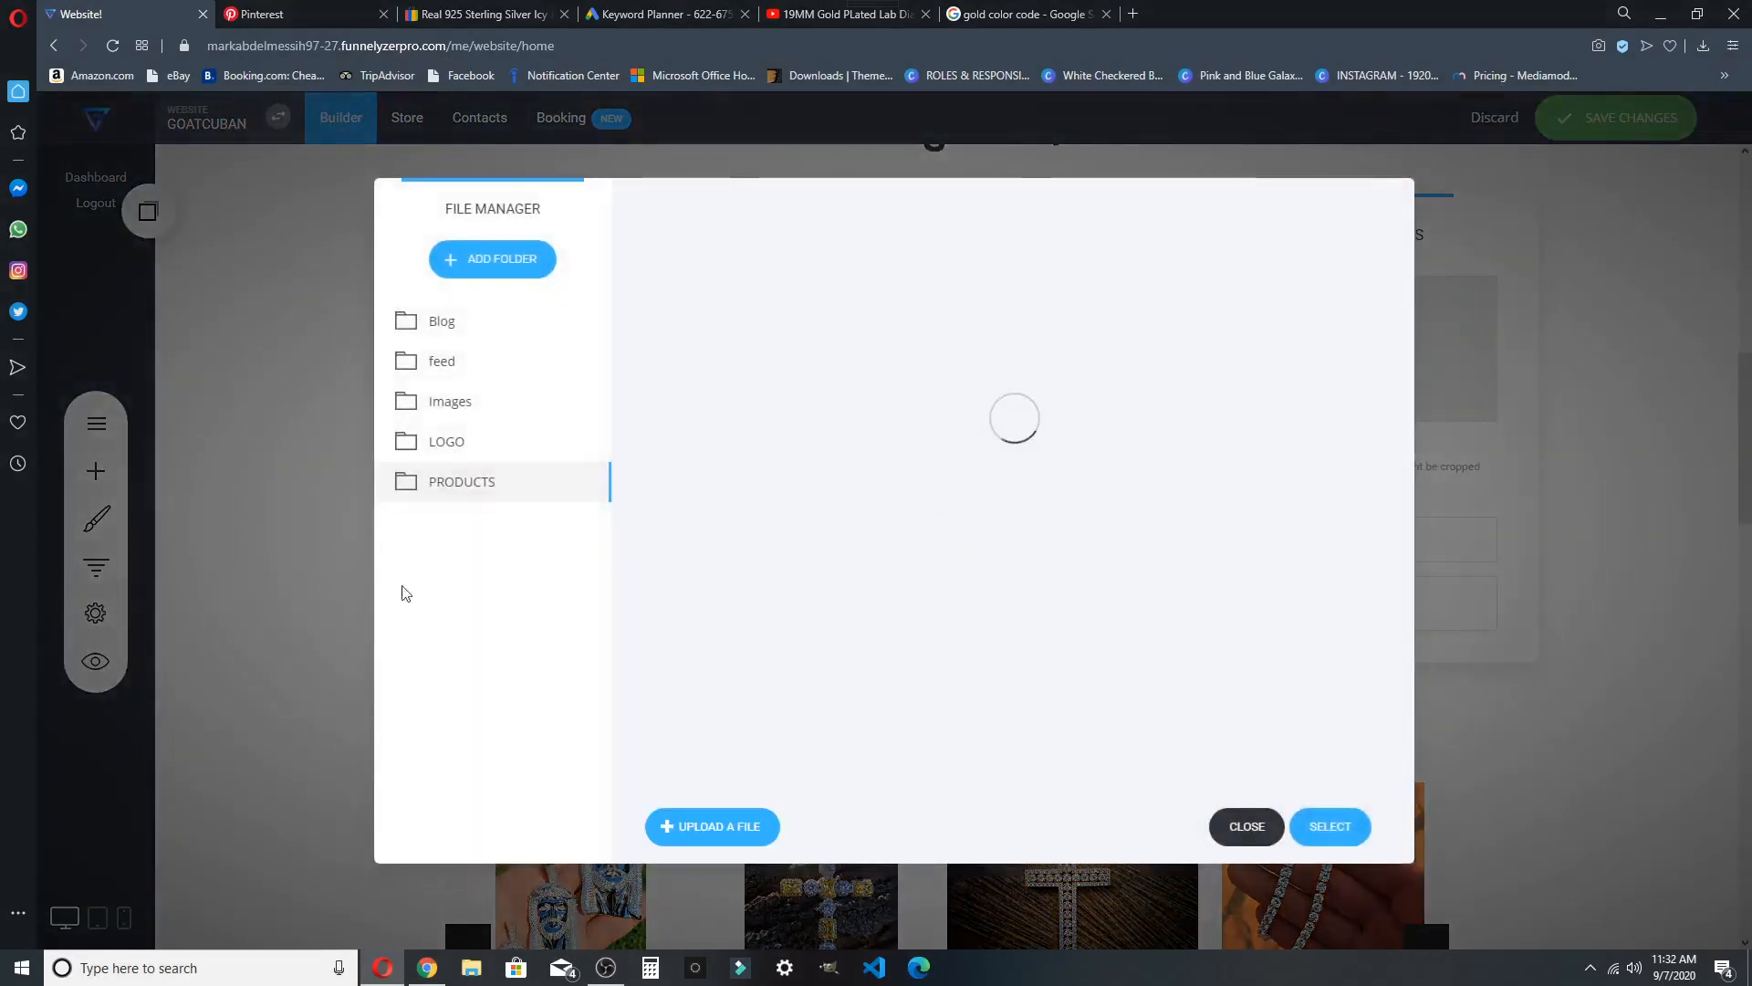
scroll(950, 444, "down", 1)
scroll(950, 445, "down", 12)
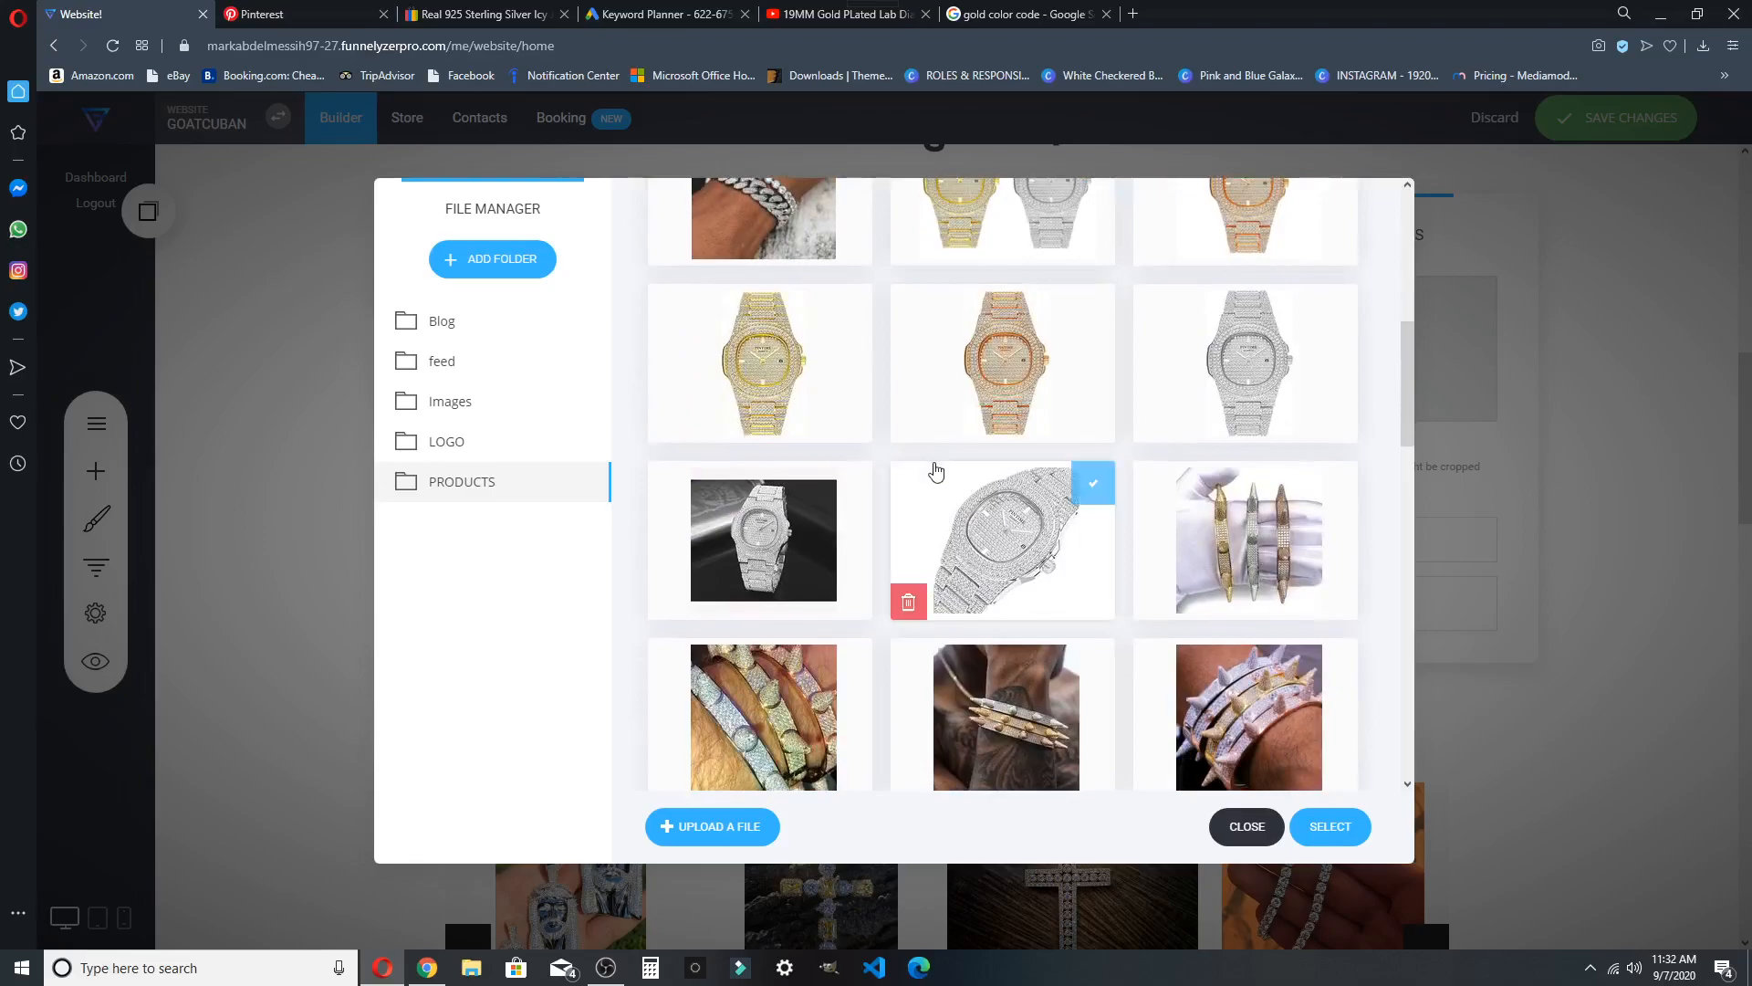
scroll(926, 481, "up", 3)
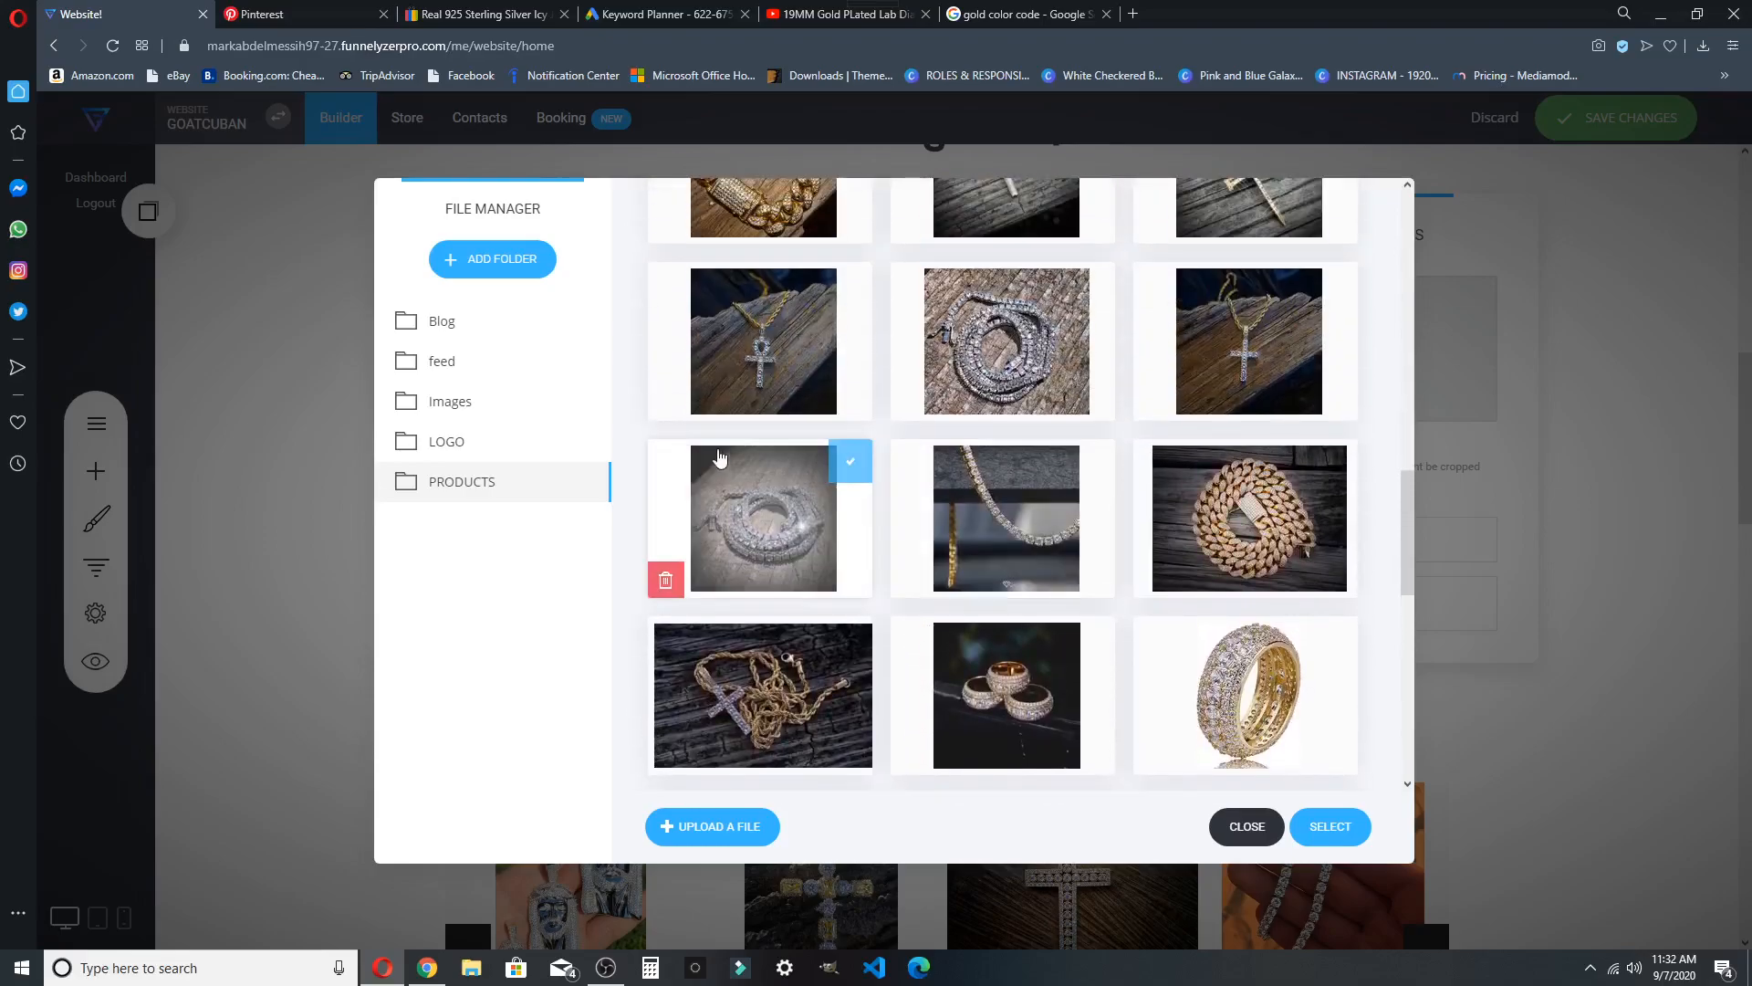
left_click(786, 370)
left_click(1331, 823)
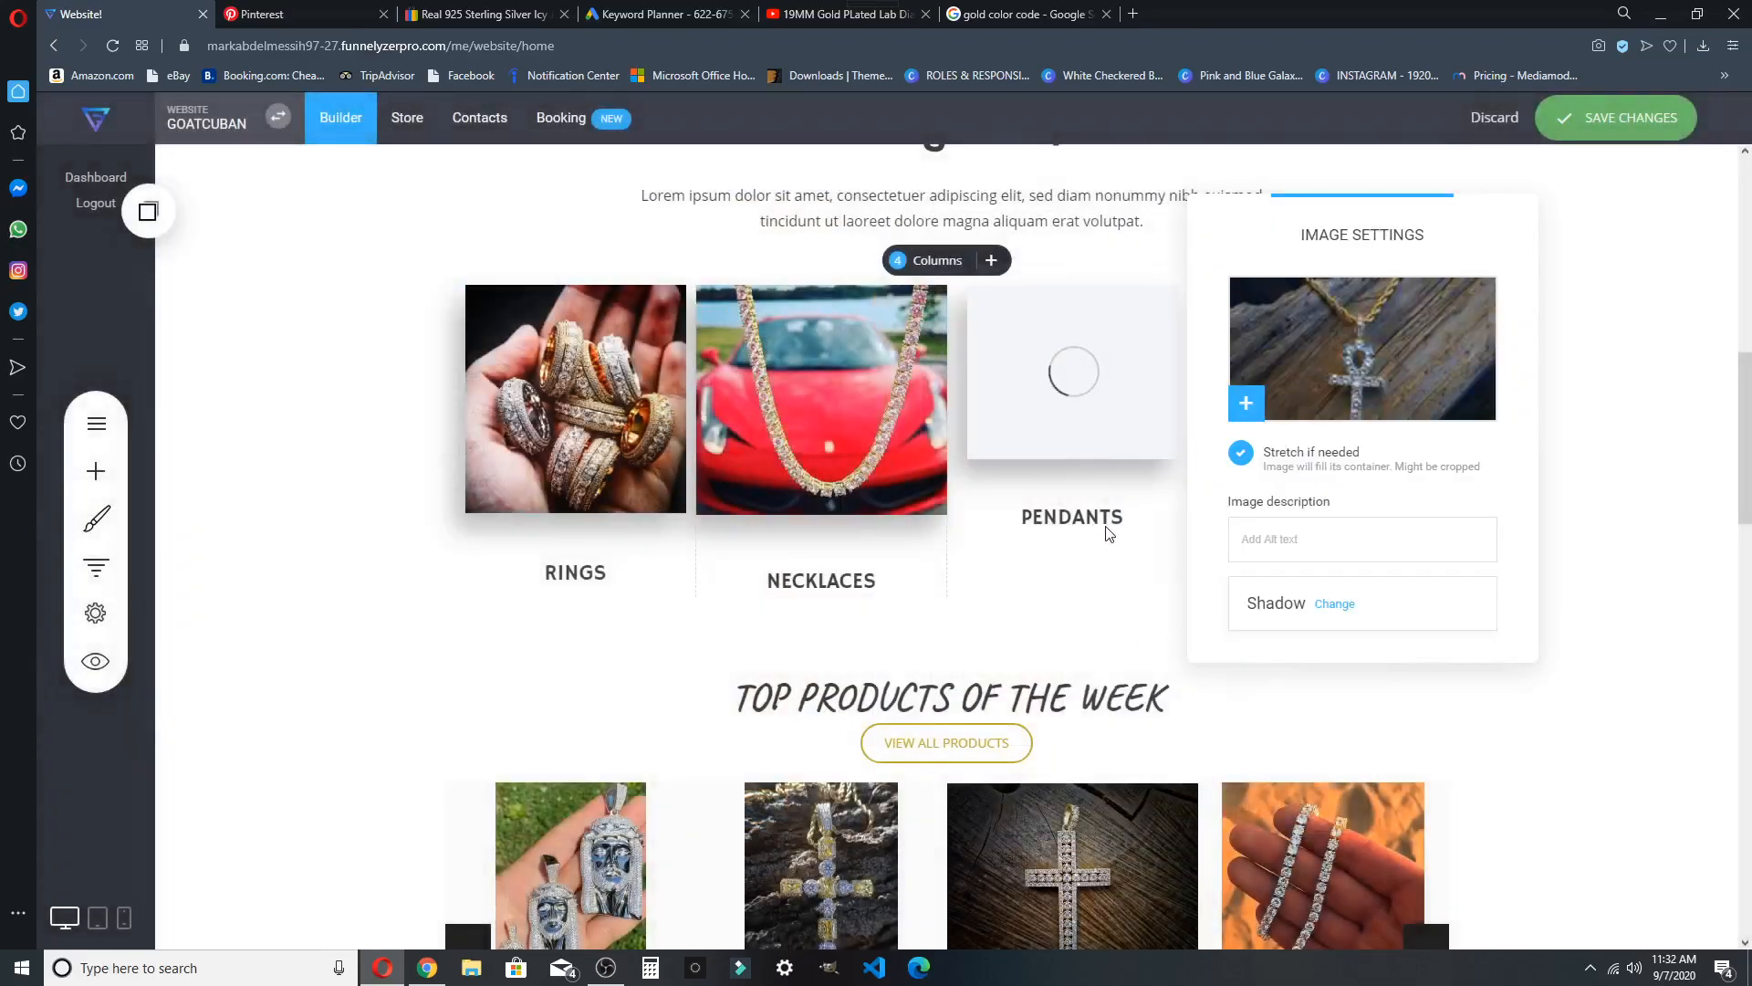
left_click(1177, 463)
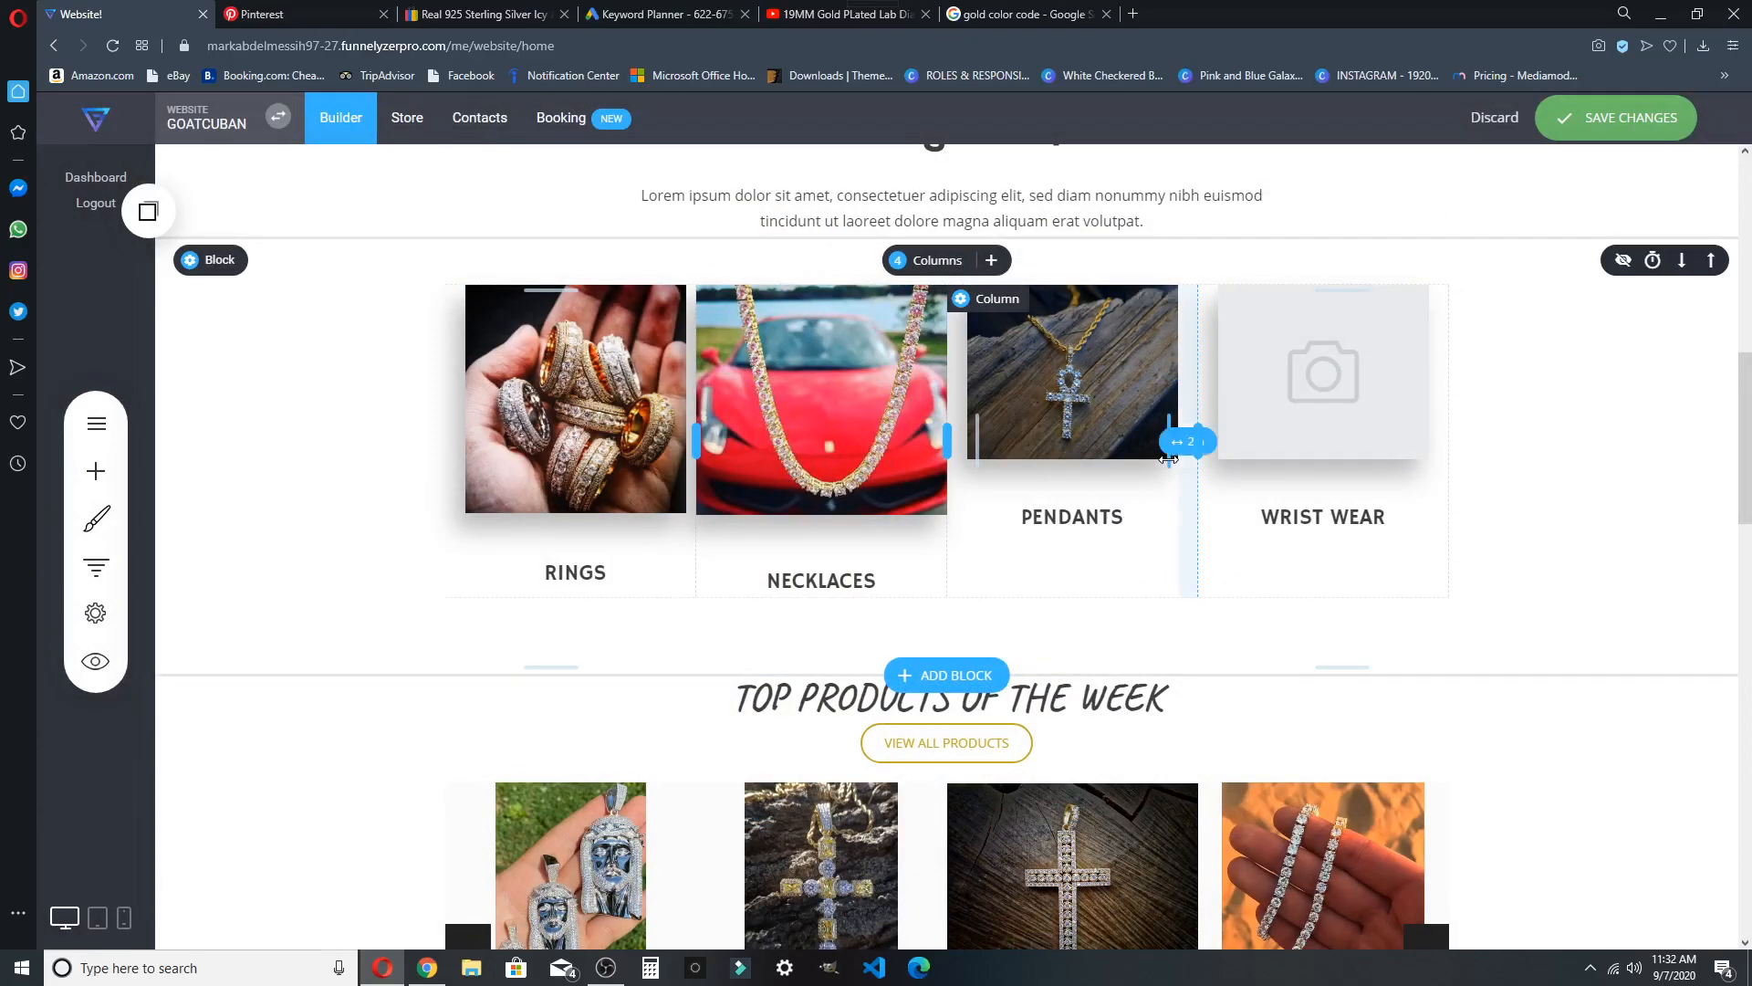
Widen the PENDANTS image to fill its column, and enlarge the RINGS image until it meets the NECKLACES image
left_click_drag(1168, 459, 1193, 461)
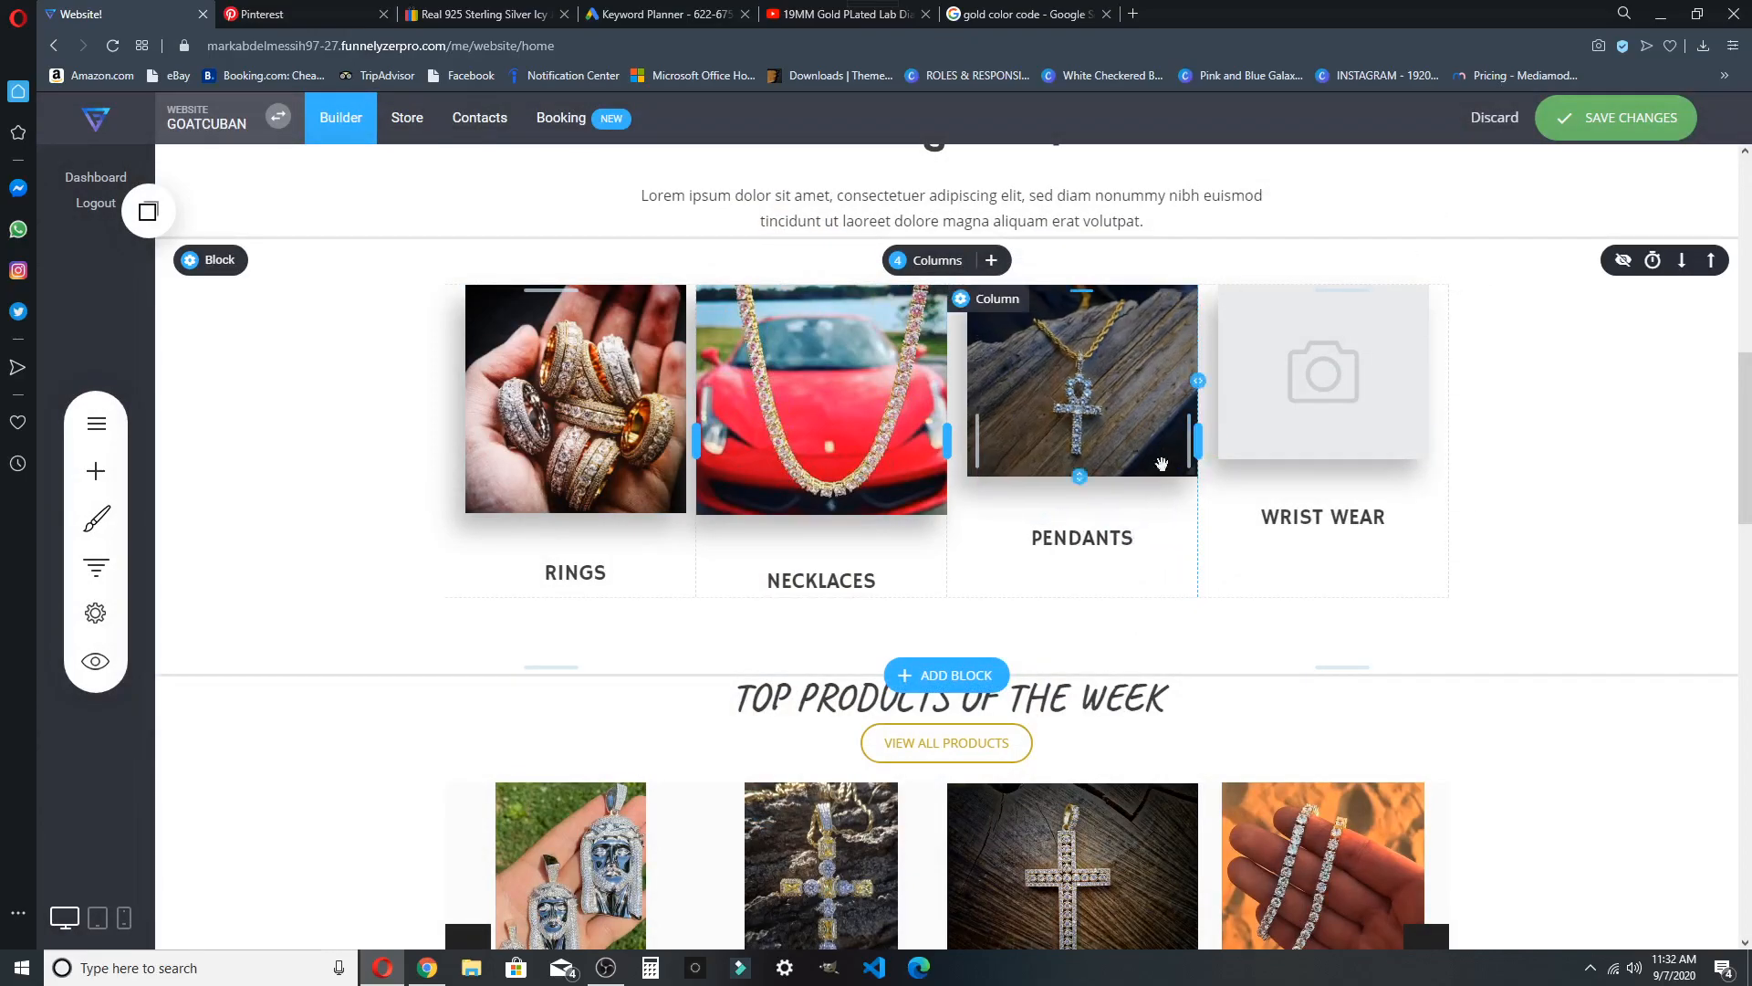
left_click_drag(974, 441, 938, 432)
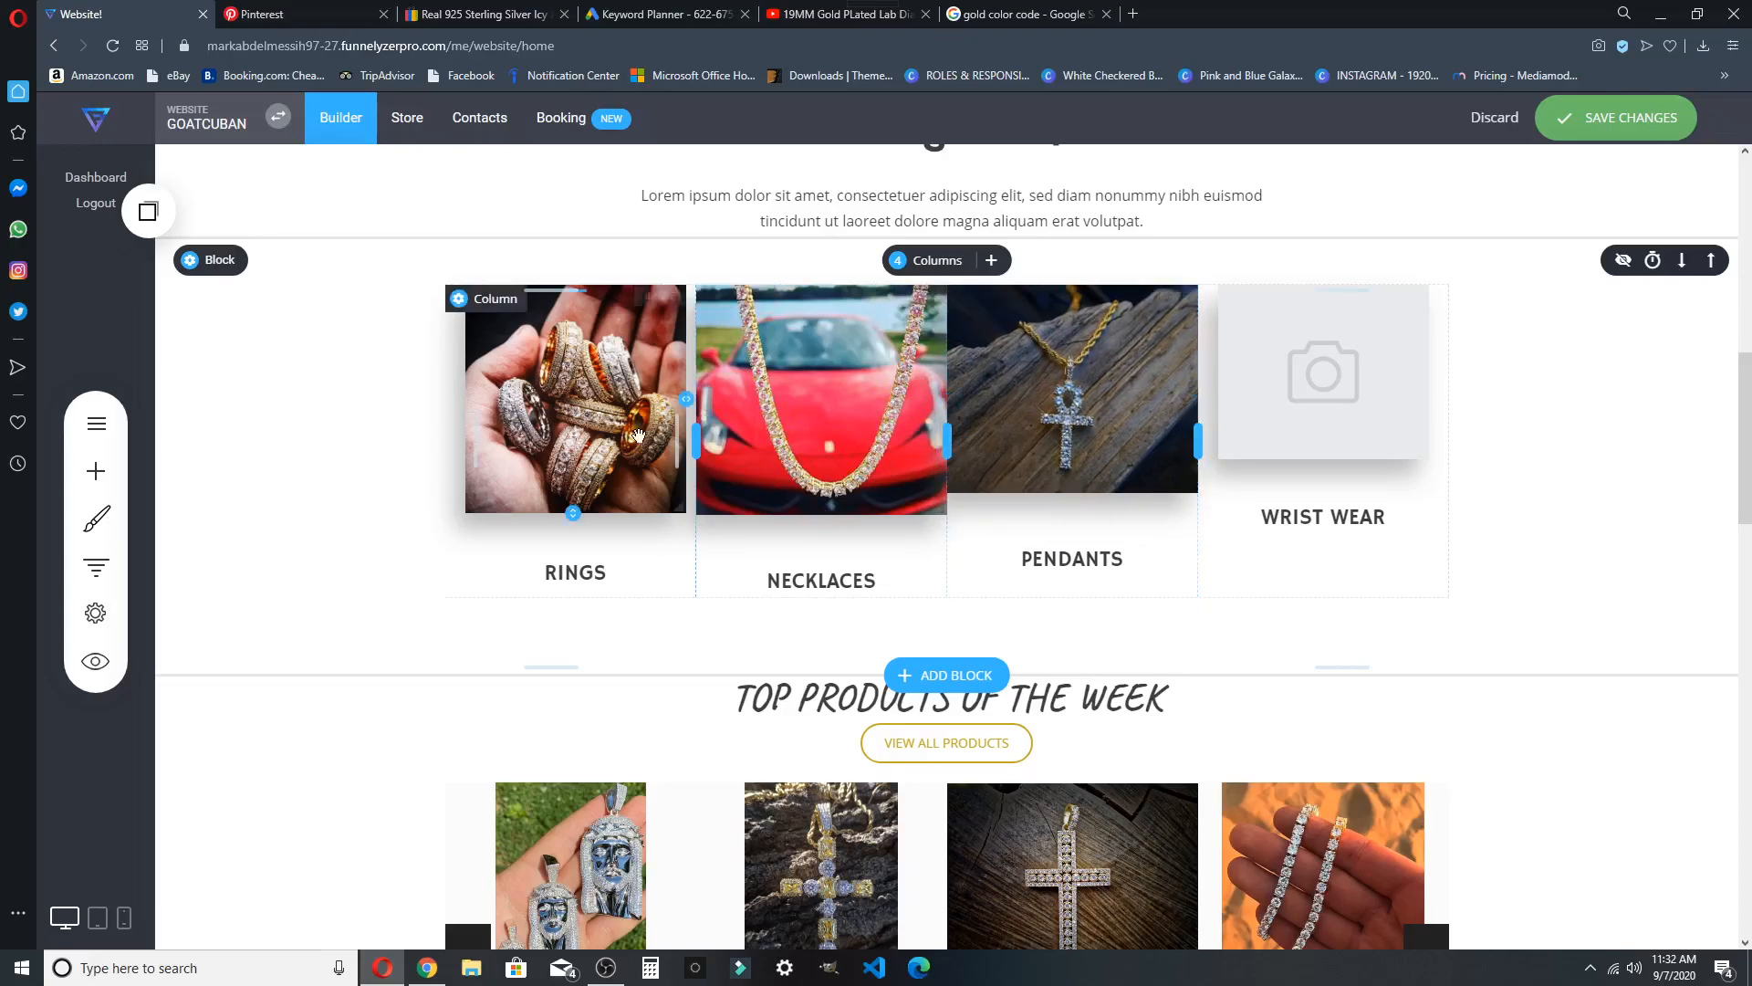
left_click_drag(696, 417, 687, 414)
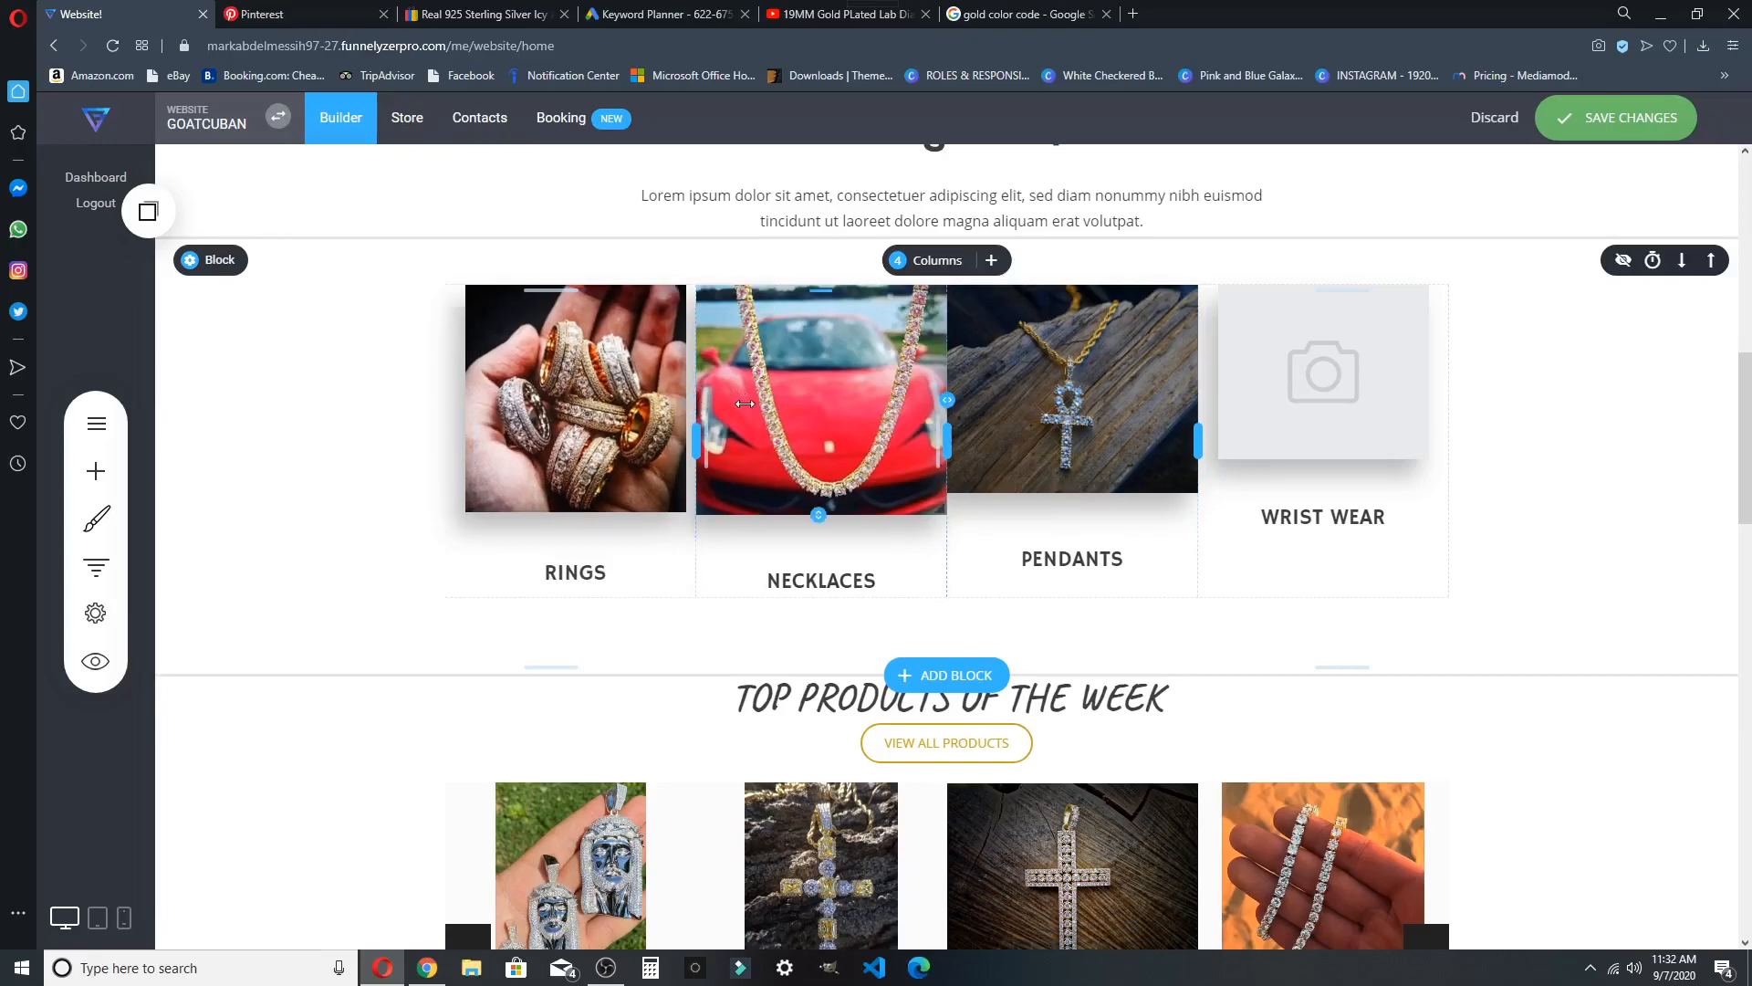
left_click(673, 403)
left_click_drag(685, 524, 699, 524)
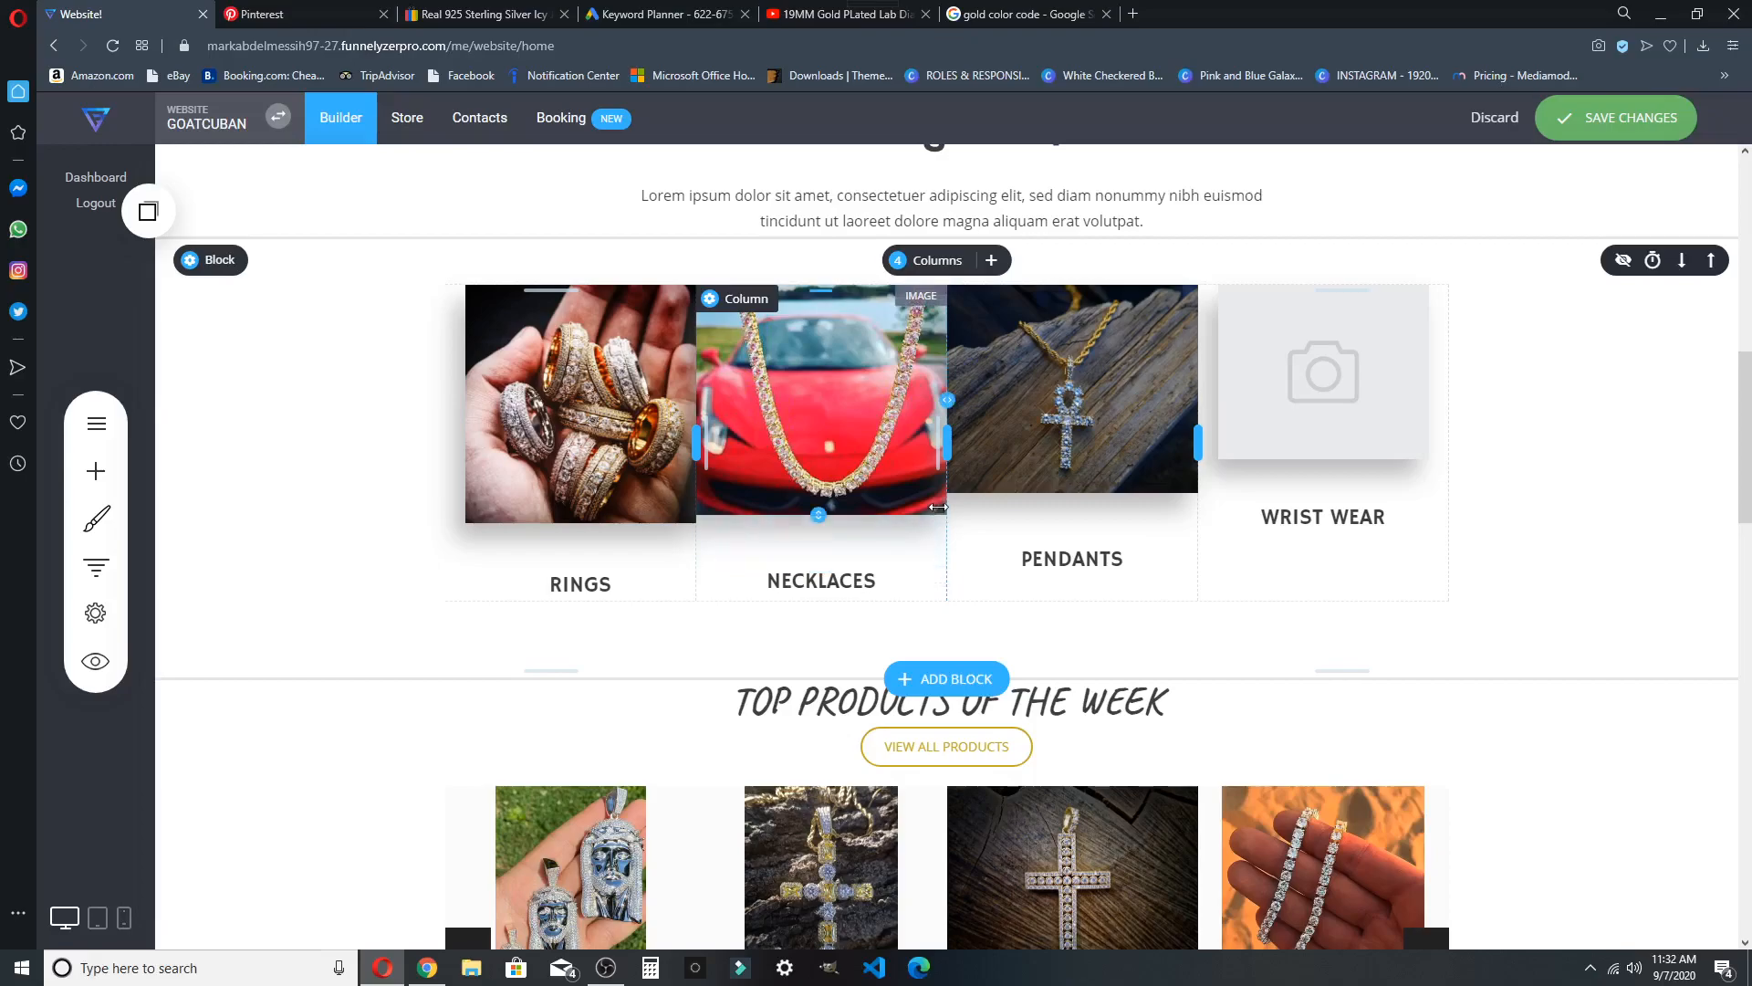
Heighten the NECKLACES and PENDANTS images to match the RINGS image, and enlarge the WRIST WEAR placeholder to 275 × 262 px, filling its column
left_click_drag(934, 506, 937, 513)
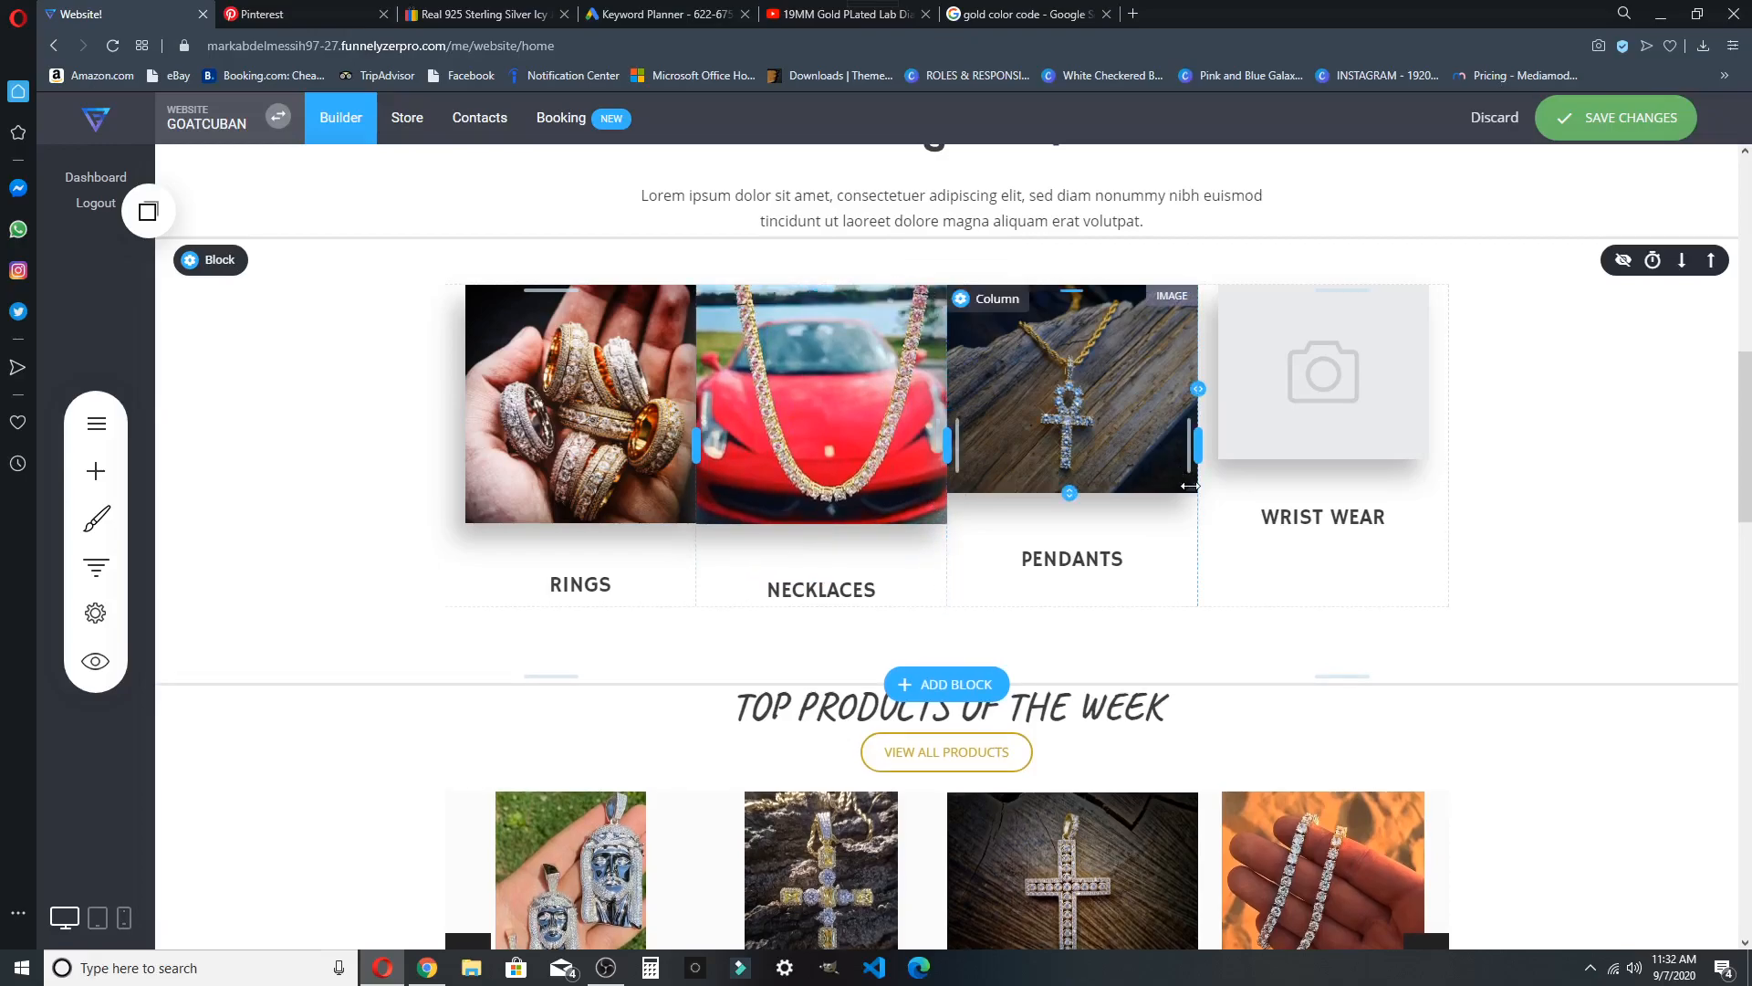
left_click_drag(1184, 485, 1186, 516)
left_click_drag(1229, 438, 1197, 424)
left_click_drag(1428, 438, 1501, 441)
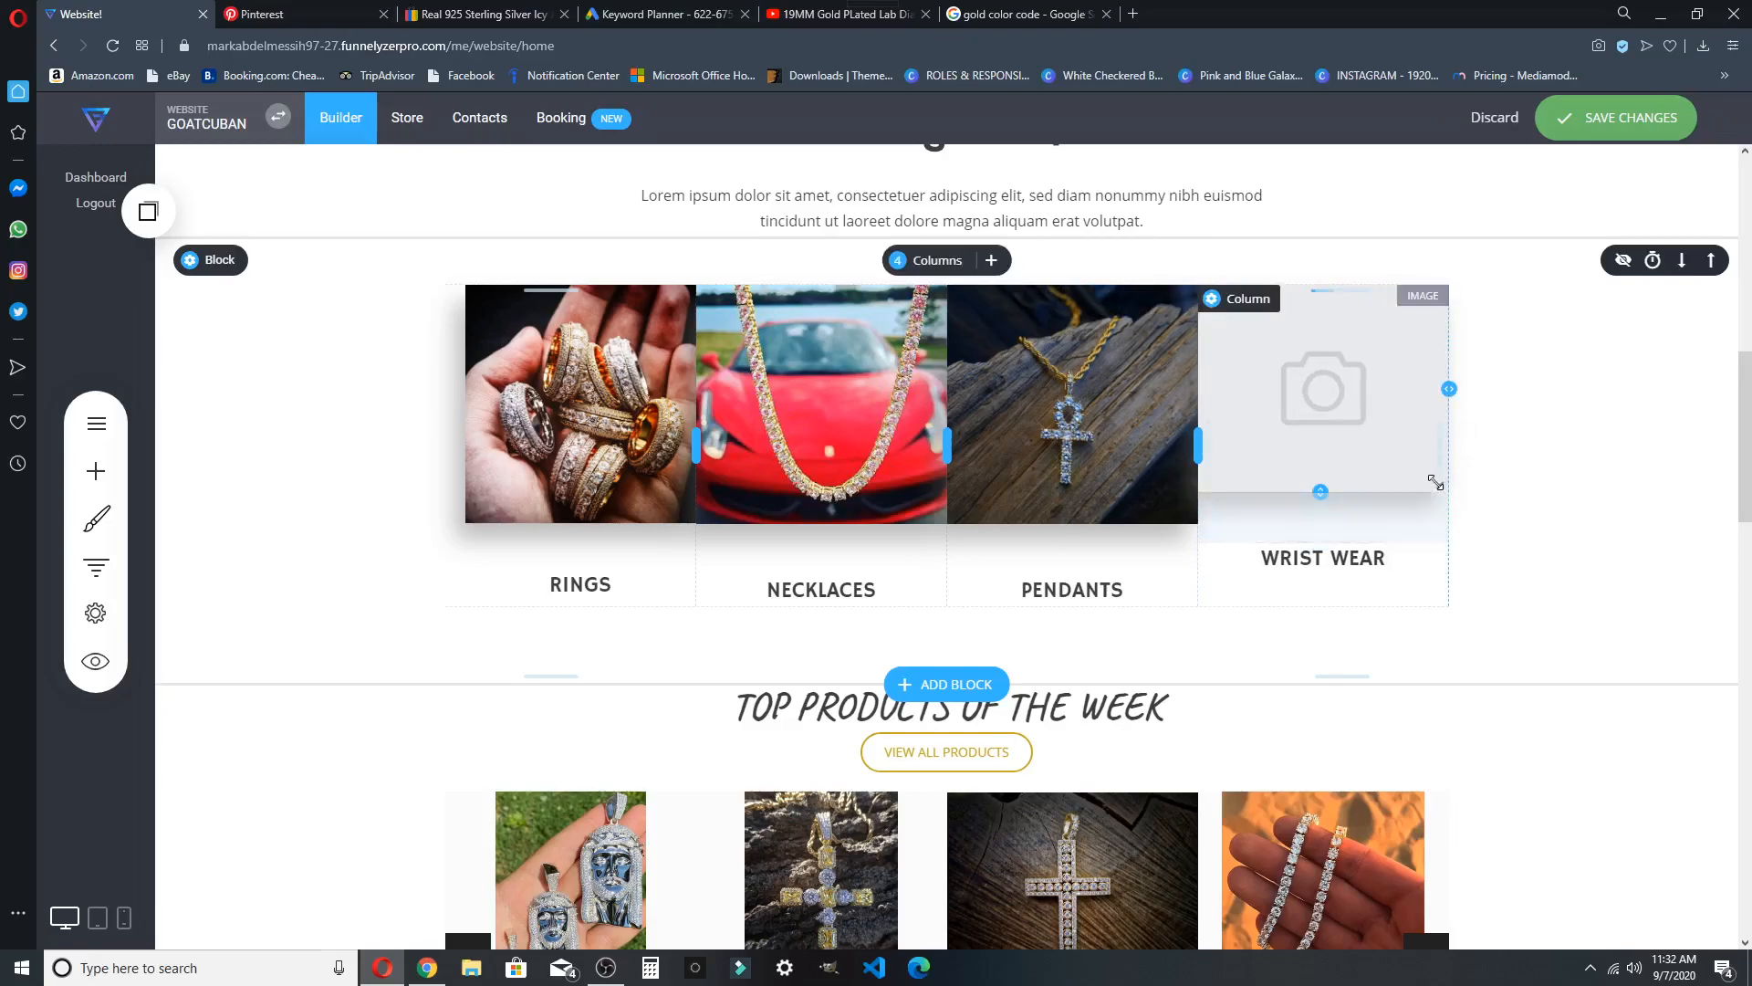
left_click_drag(1436, 487, 1442, 514)
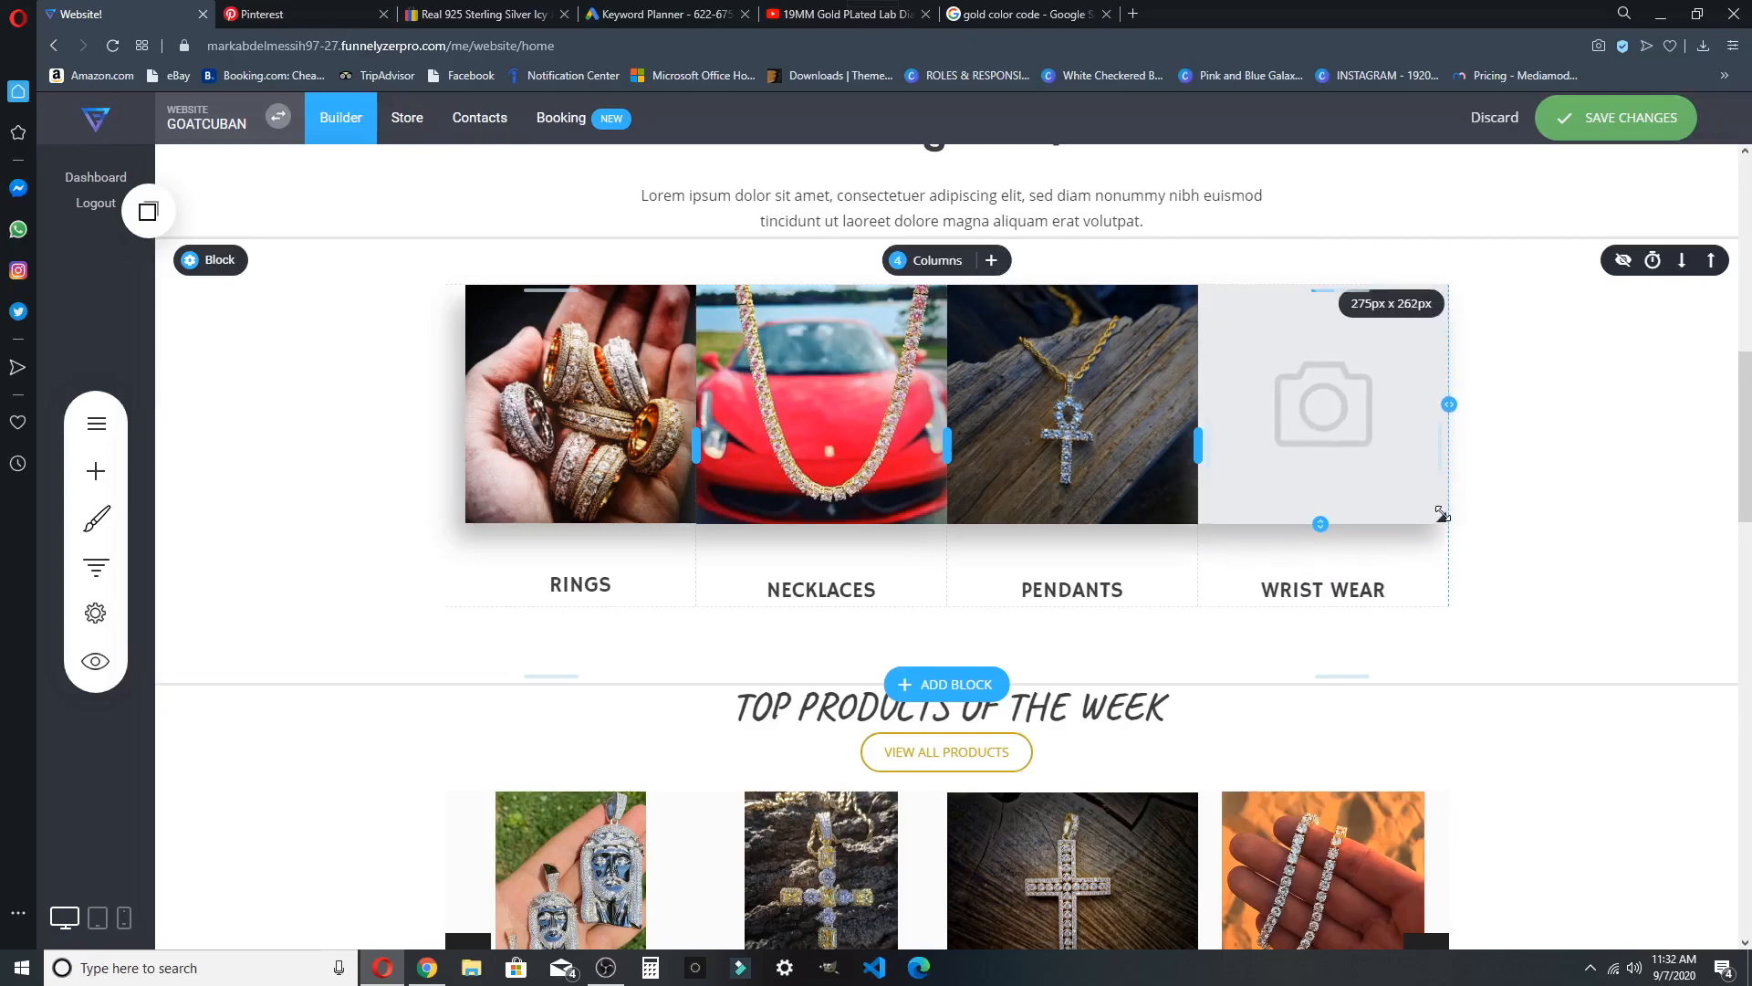
Fill the WRIST WEAR placeholder with the PRODUCTS folder's picture of two gold bracelets on a wrist beside a lilac background
left_click(1267, 365)
left_click(1241, 267)
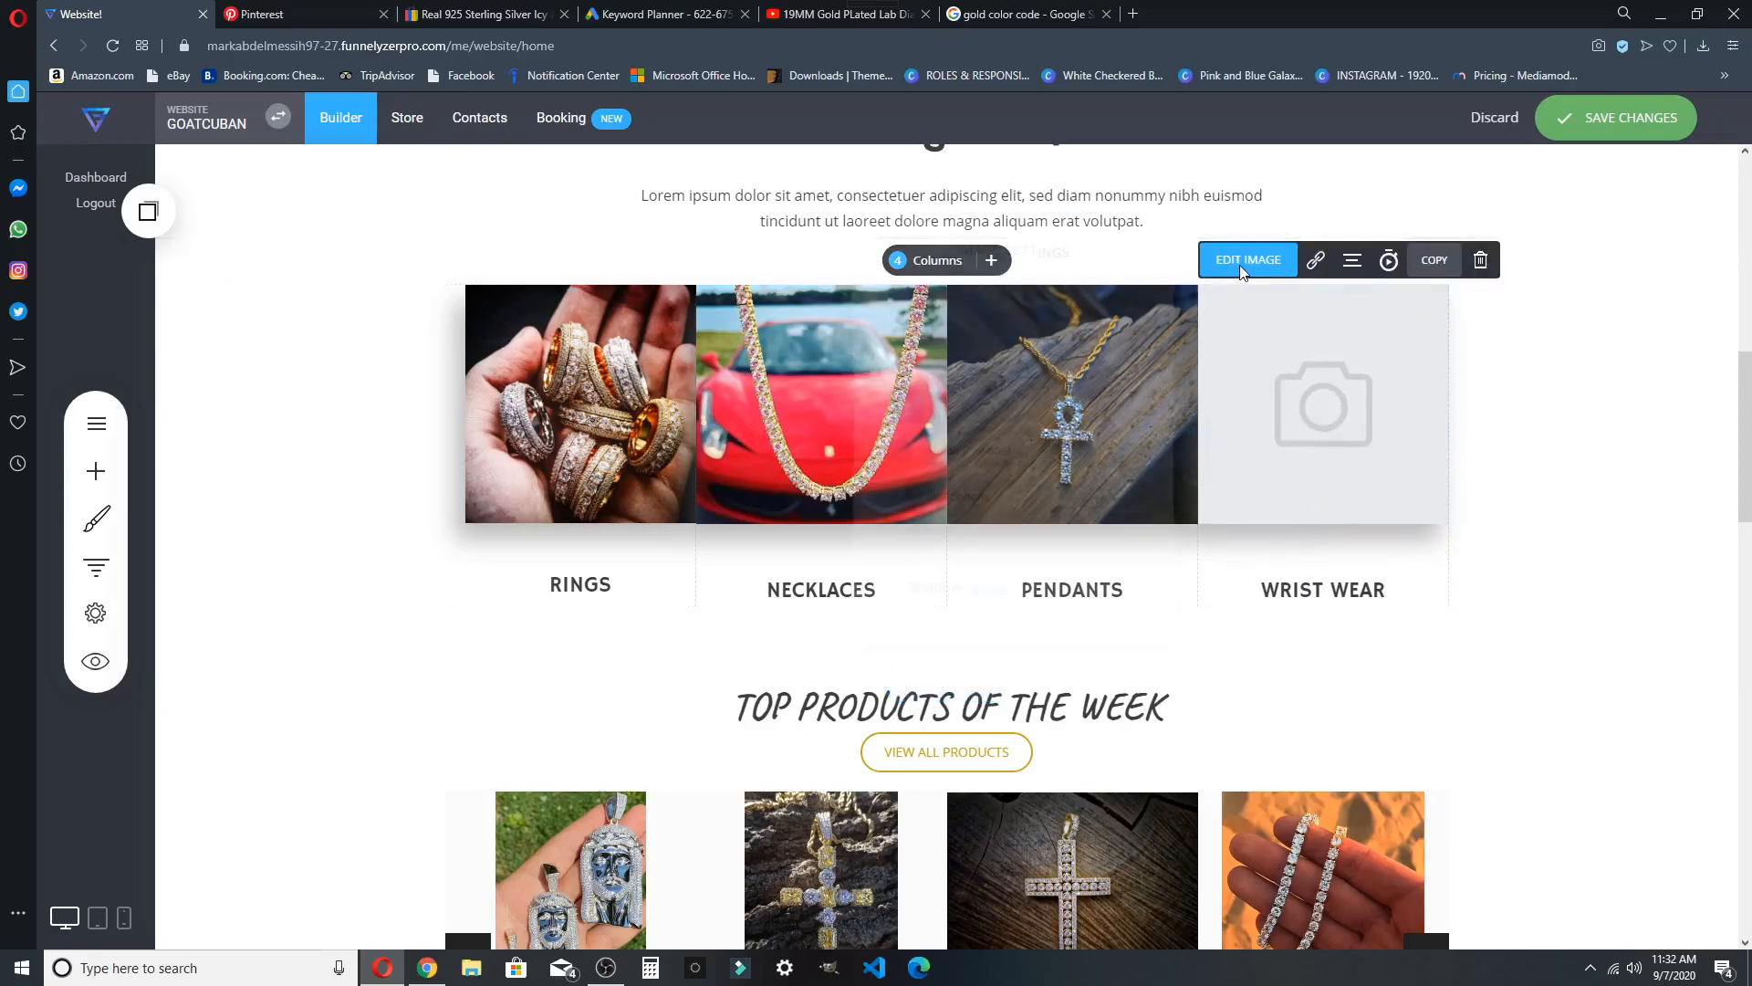
left_click(968, 374)
left_click(1241, 500)
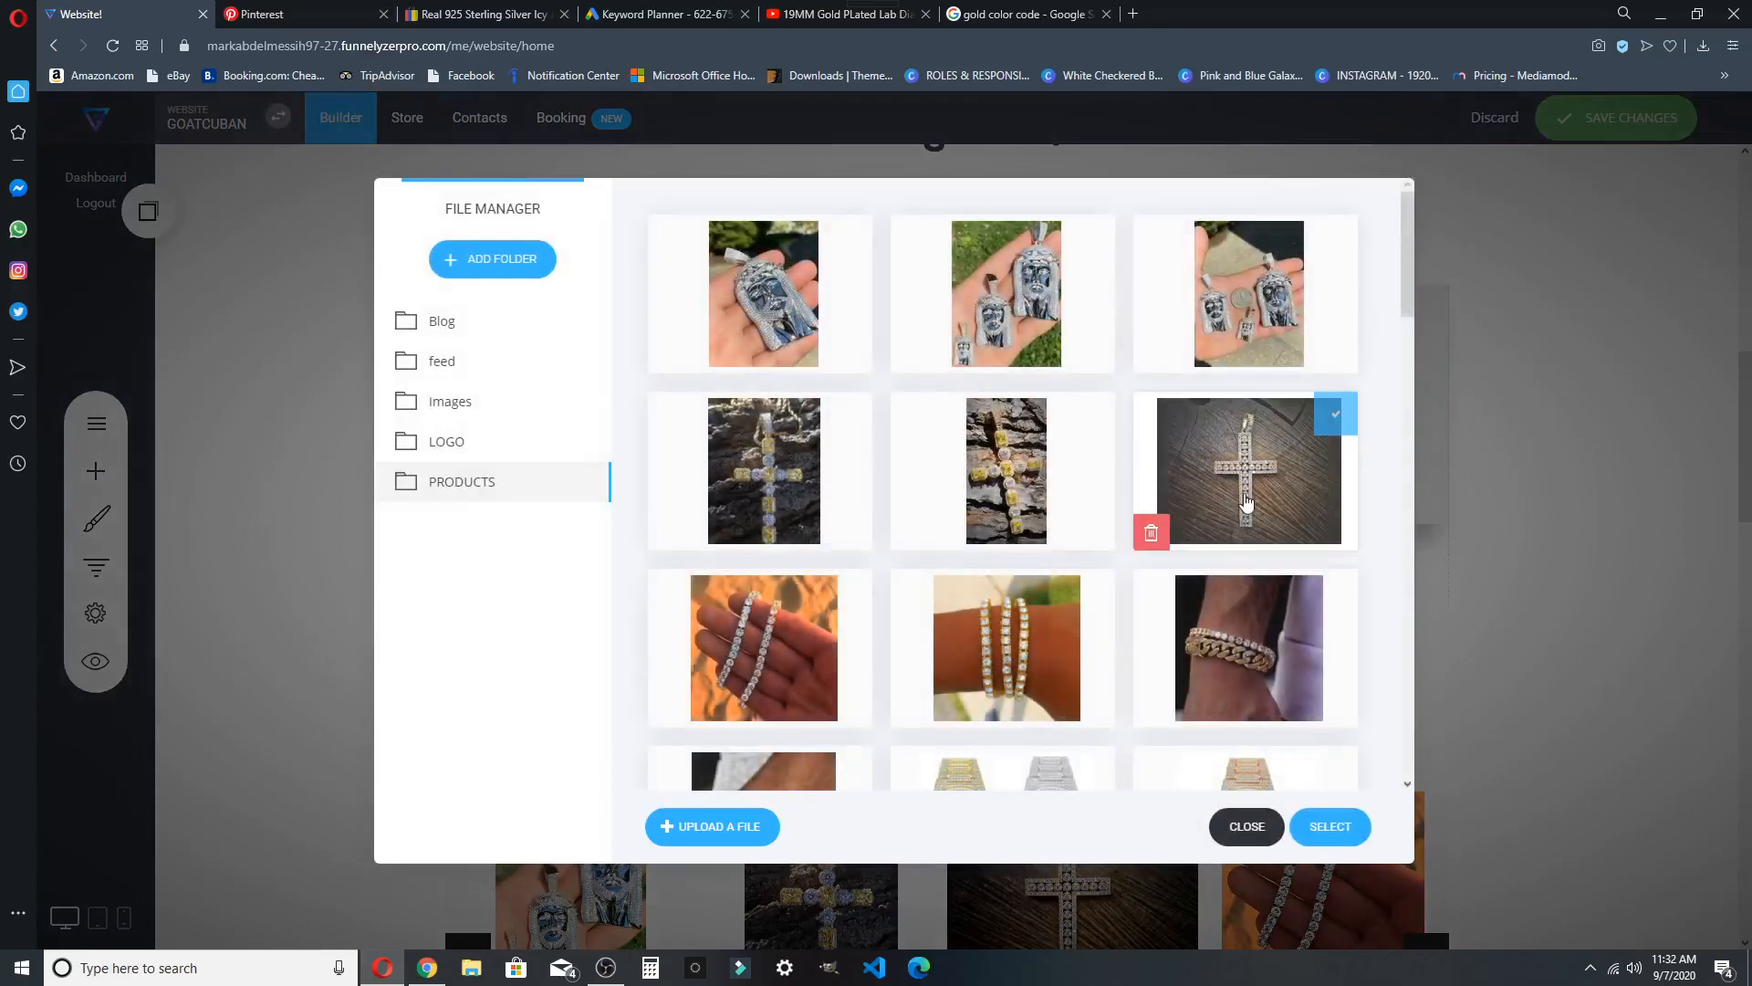
scroll(1243, 502, "down", 3)
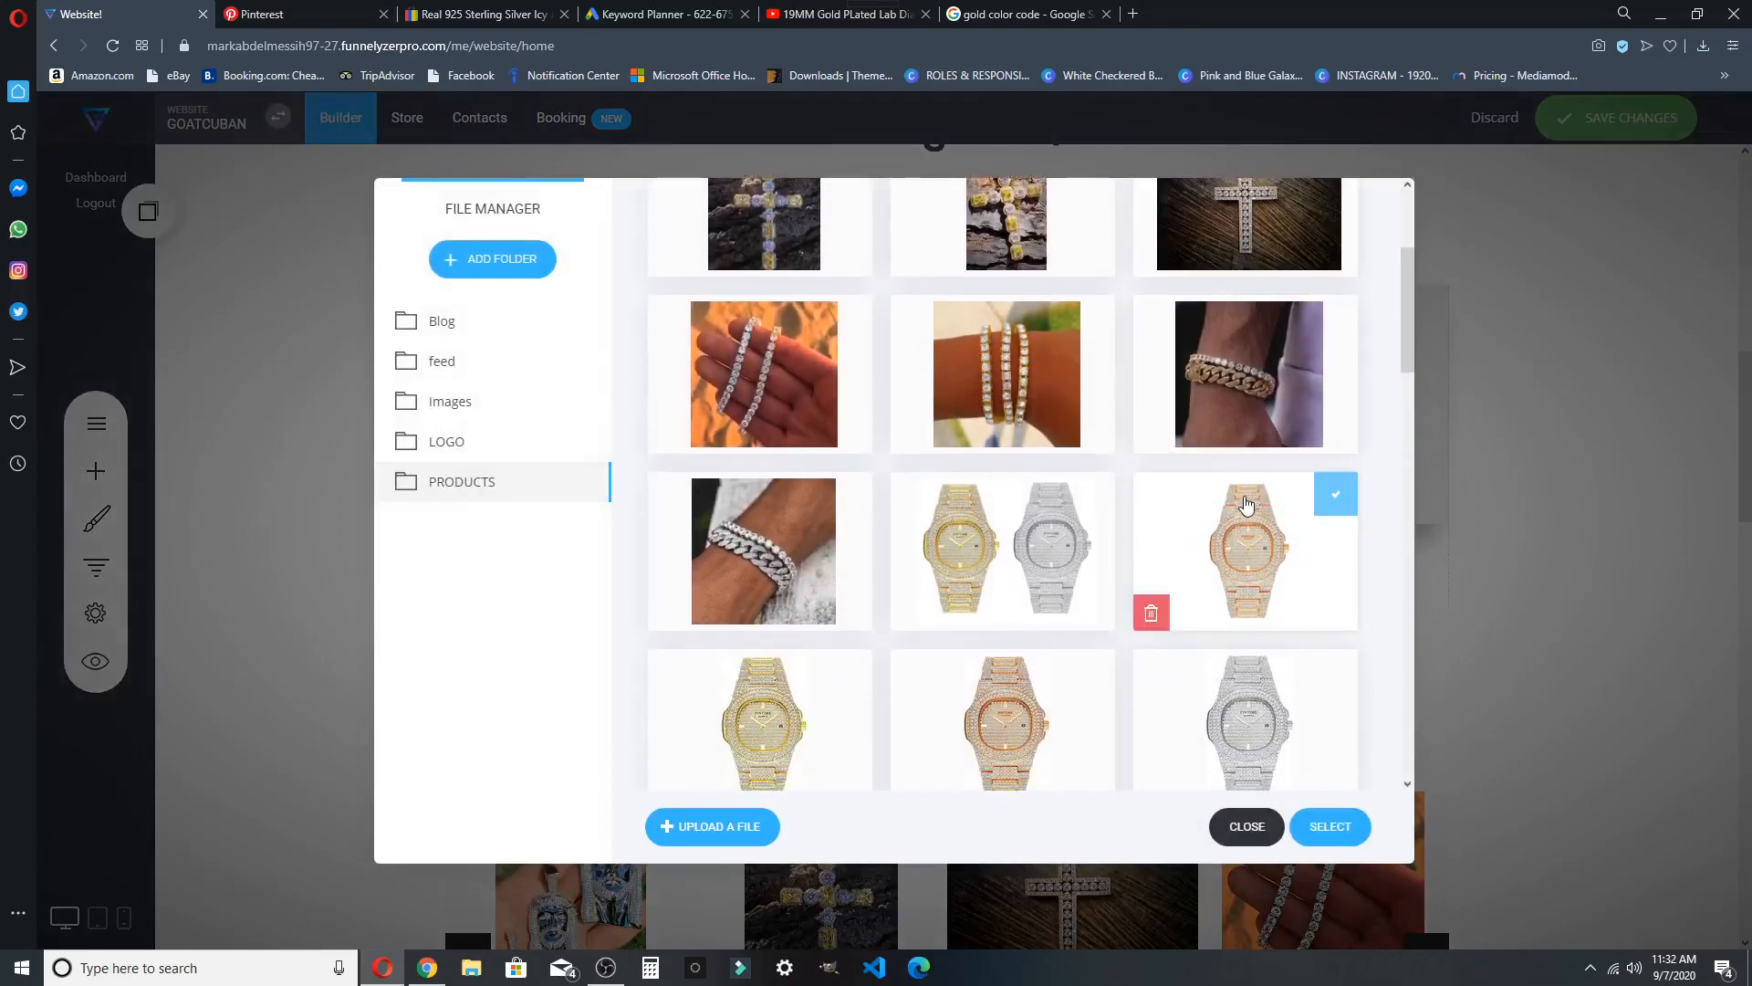
scroll(1009, 605, "down", 2)
scroll(1177, 413, "up", 2)
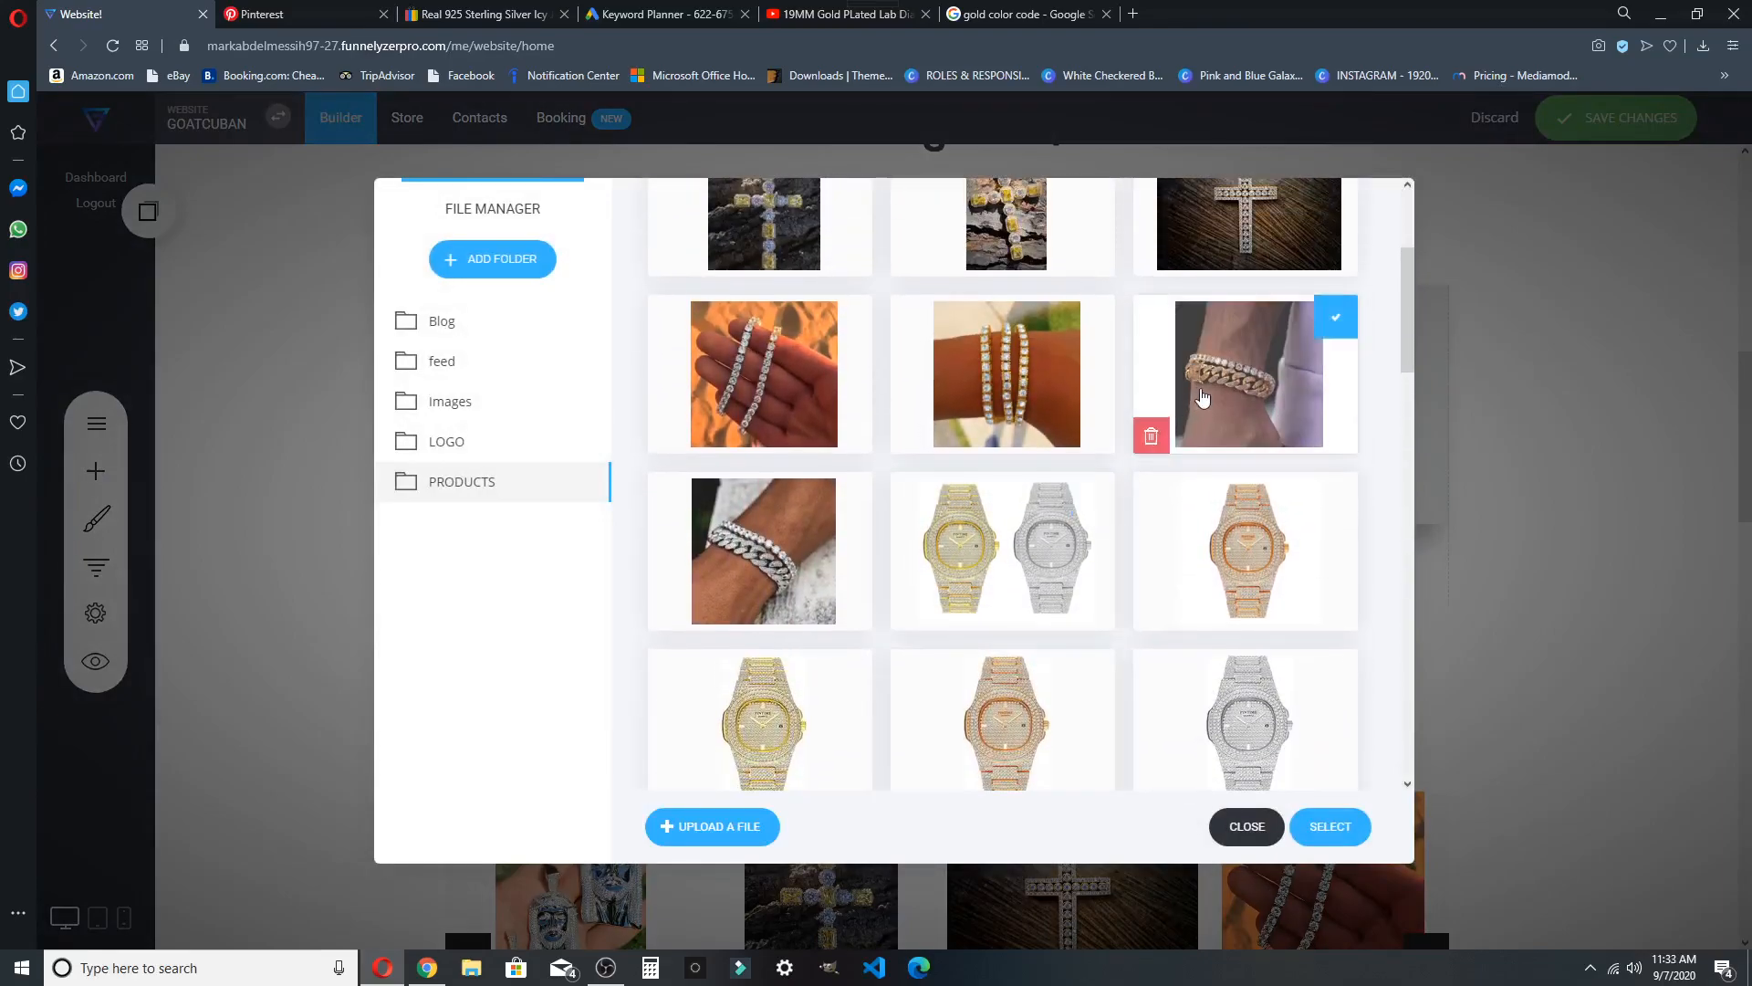
left_click(1203, 396)
left_click(1329, 826)
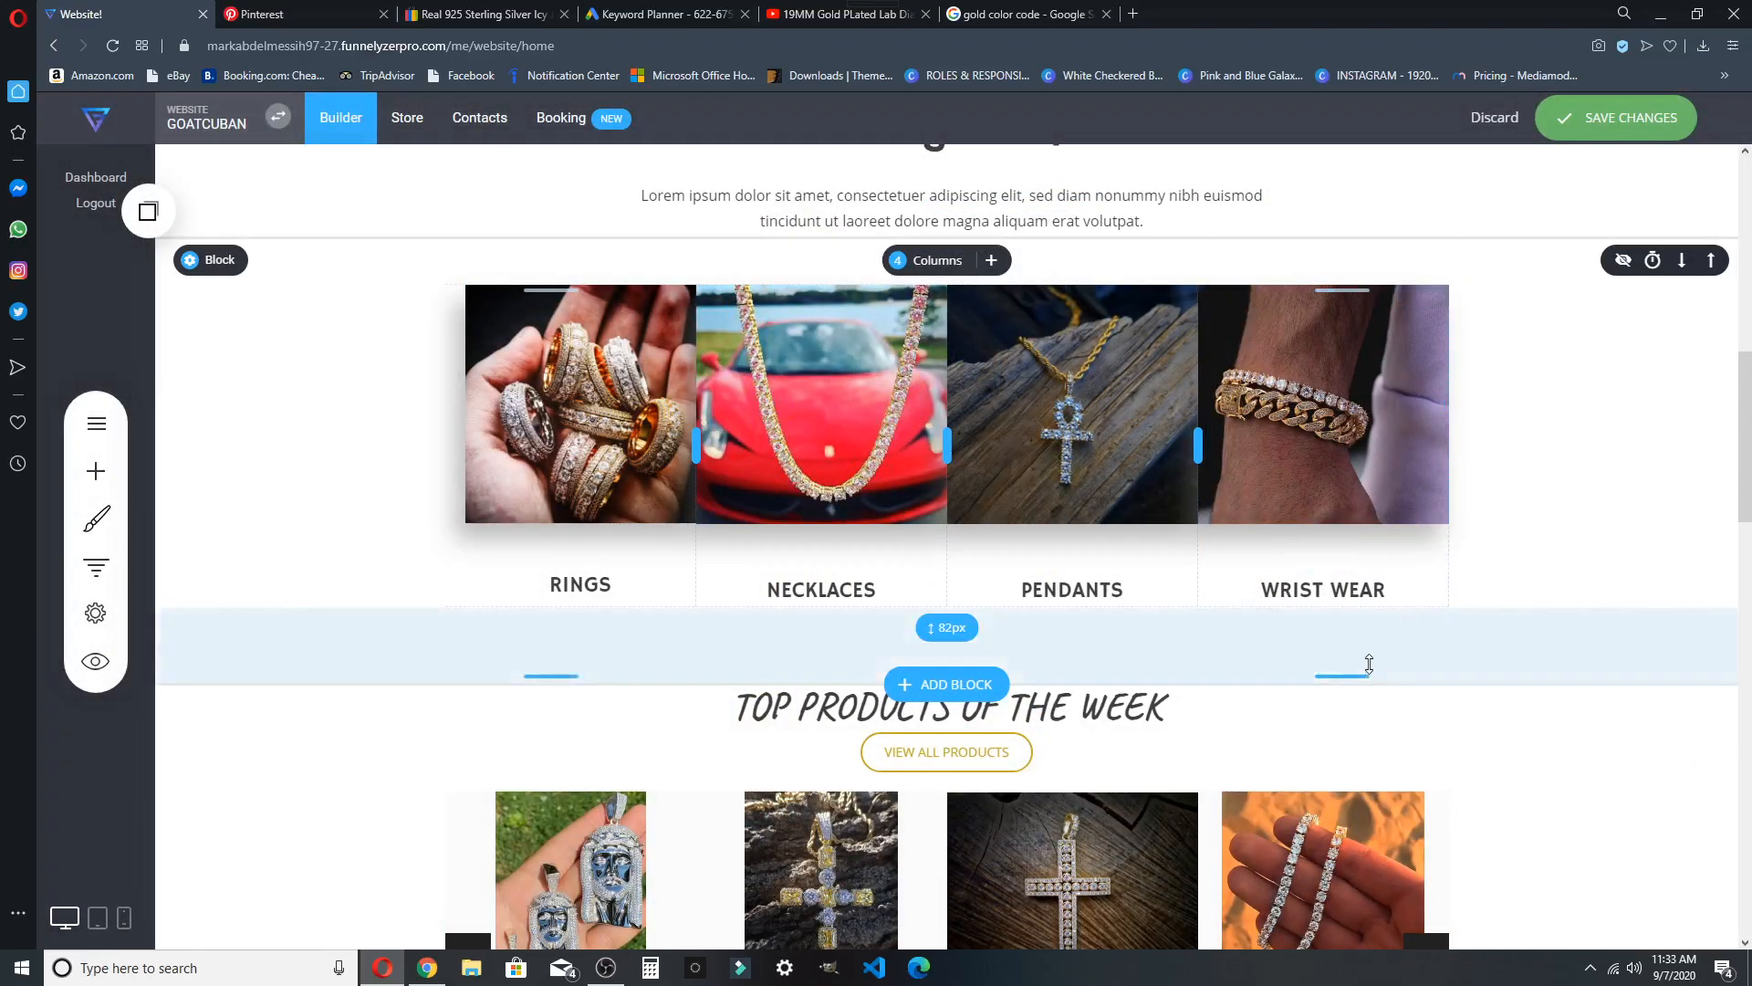
left_click(1328, 432)
left_click(1258, 274)
left_click(1388, 422)
left_click(1386, 420)
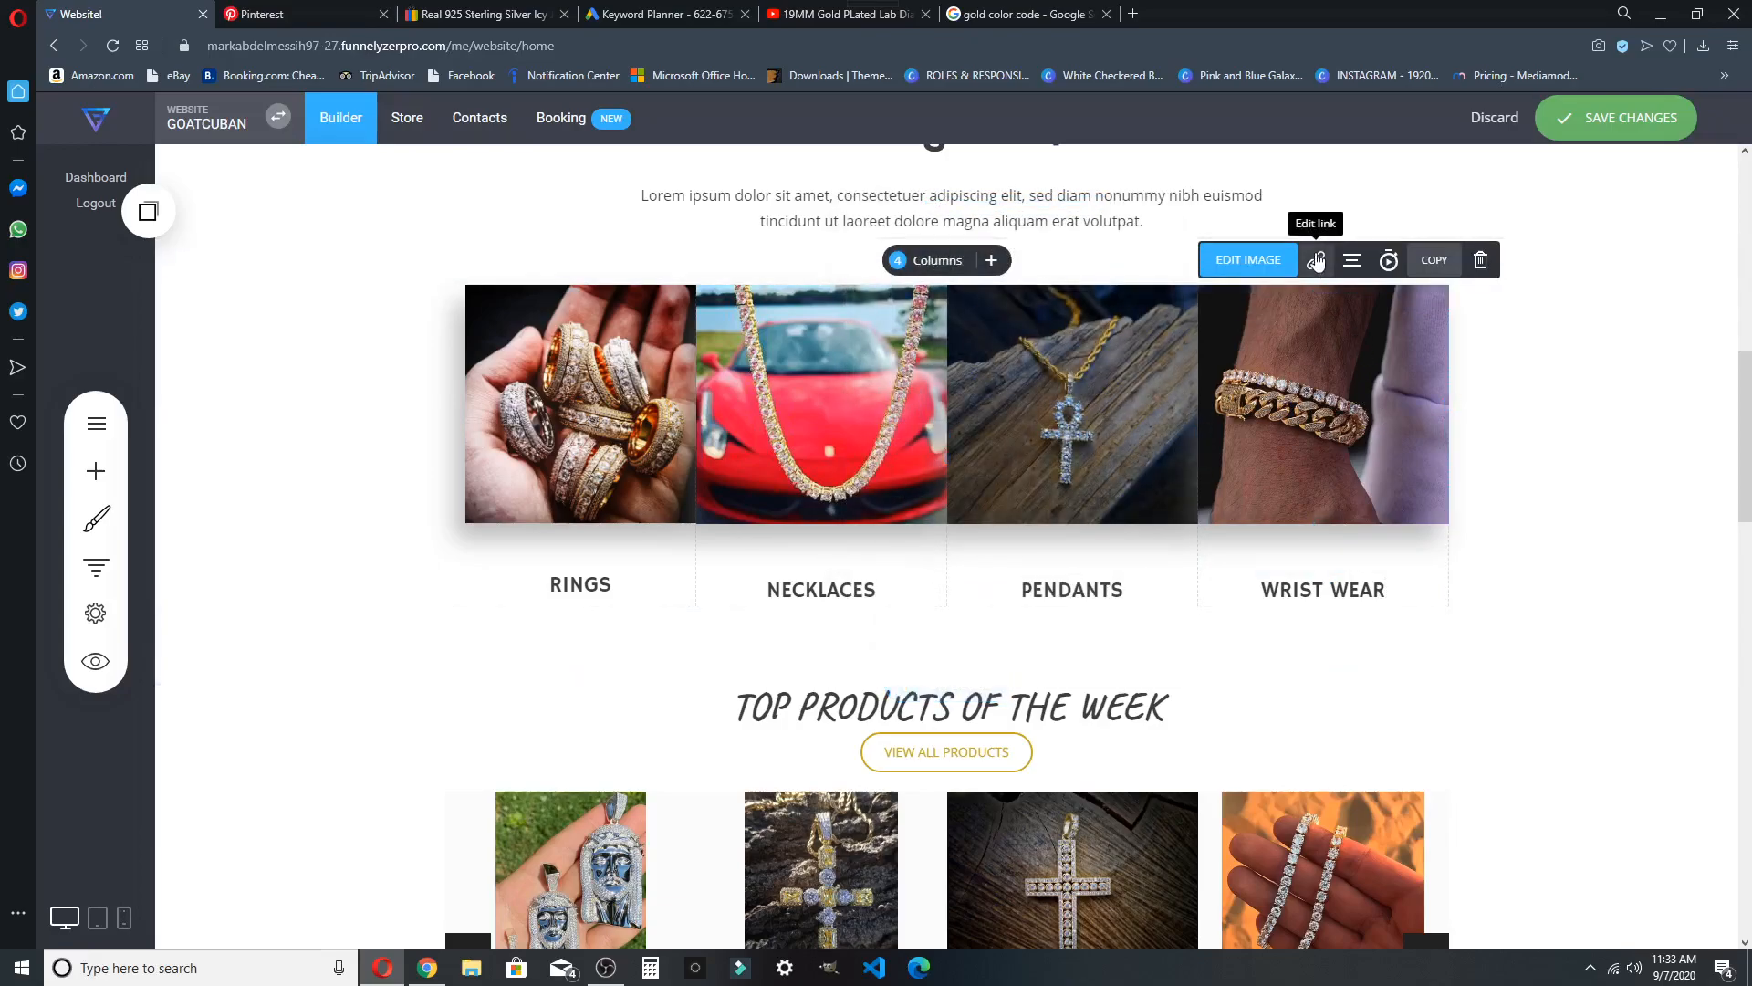
Enter "RING" as the description of the RINGS image, and save the website changes
left_click(584, 429)
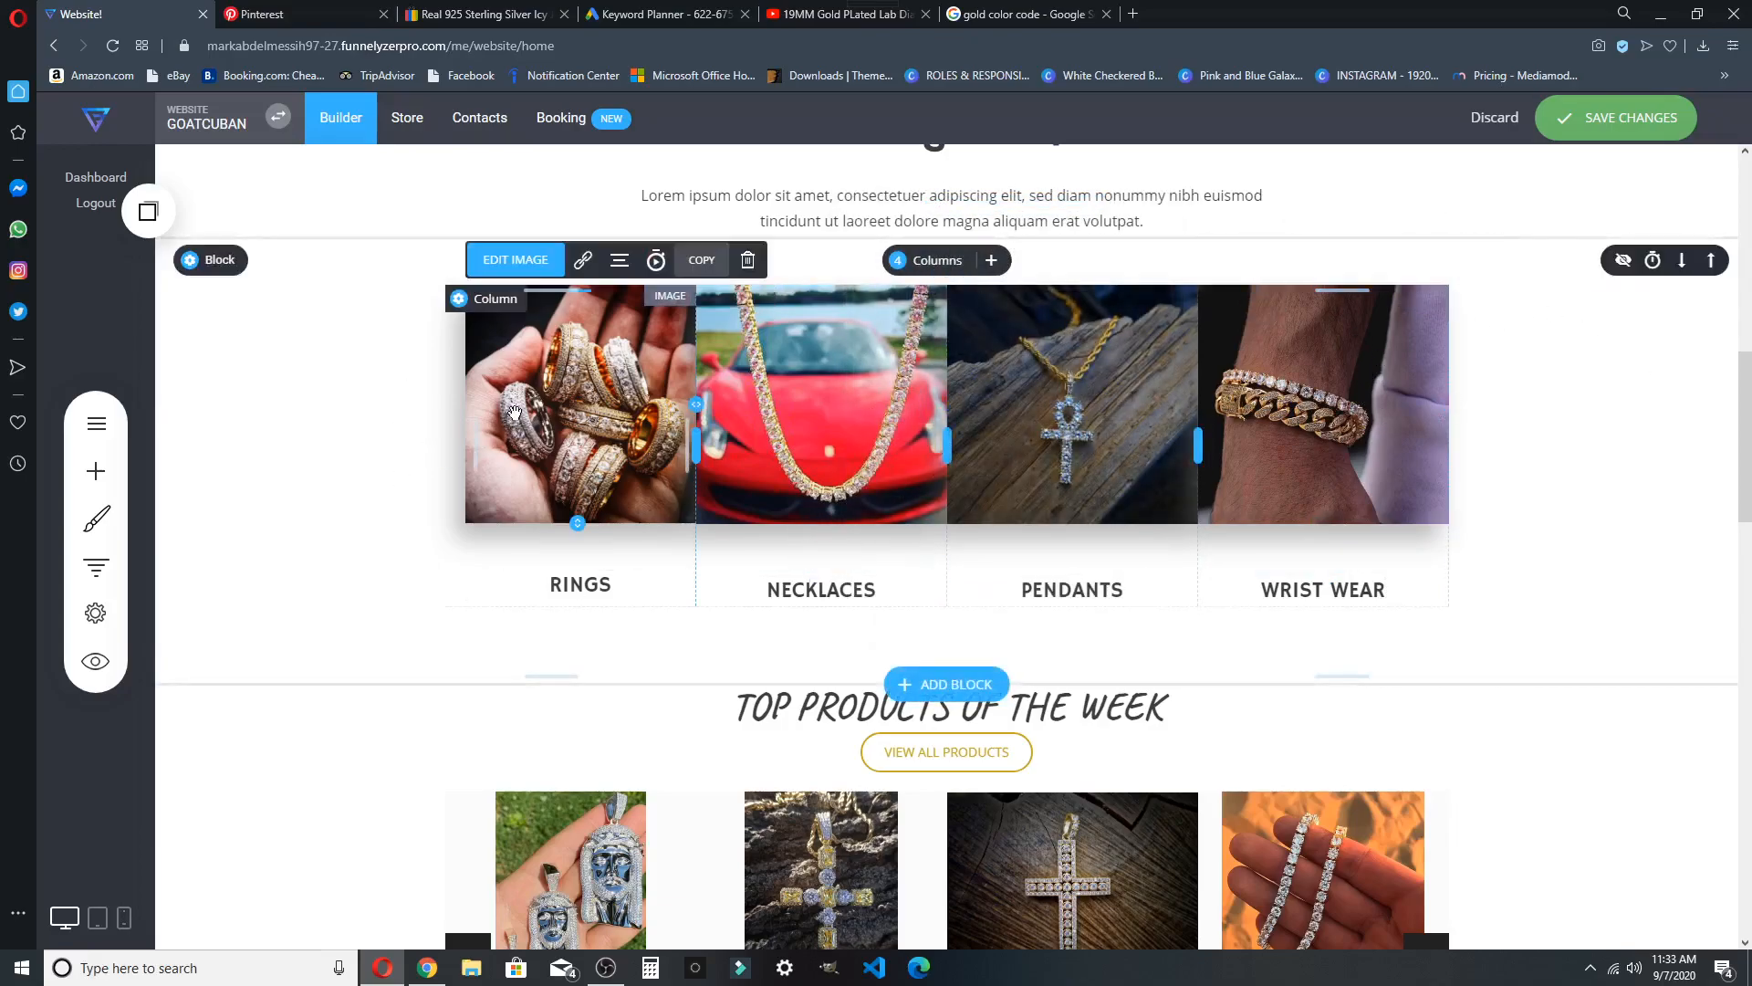
left_click(516, 260)
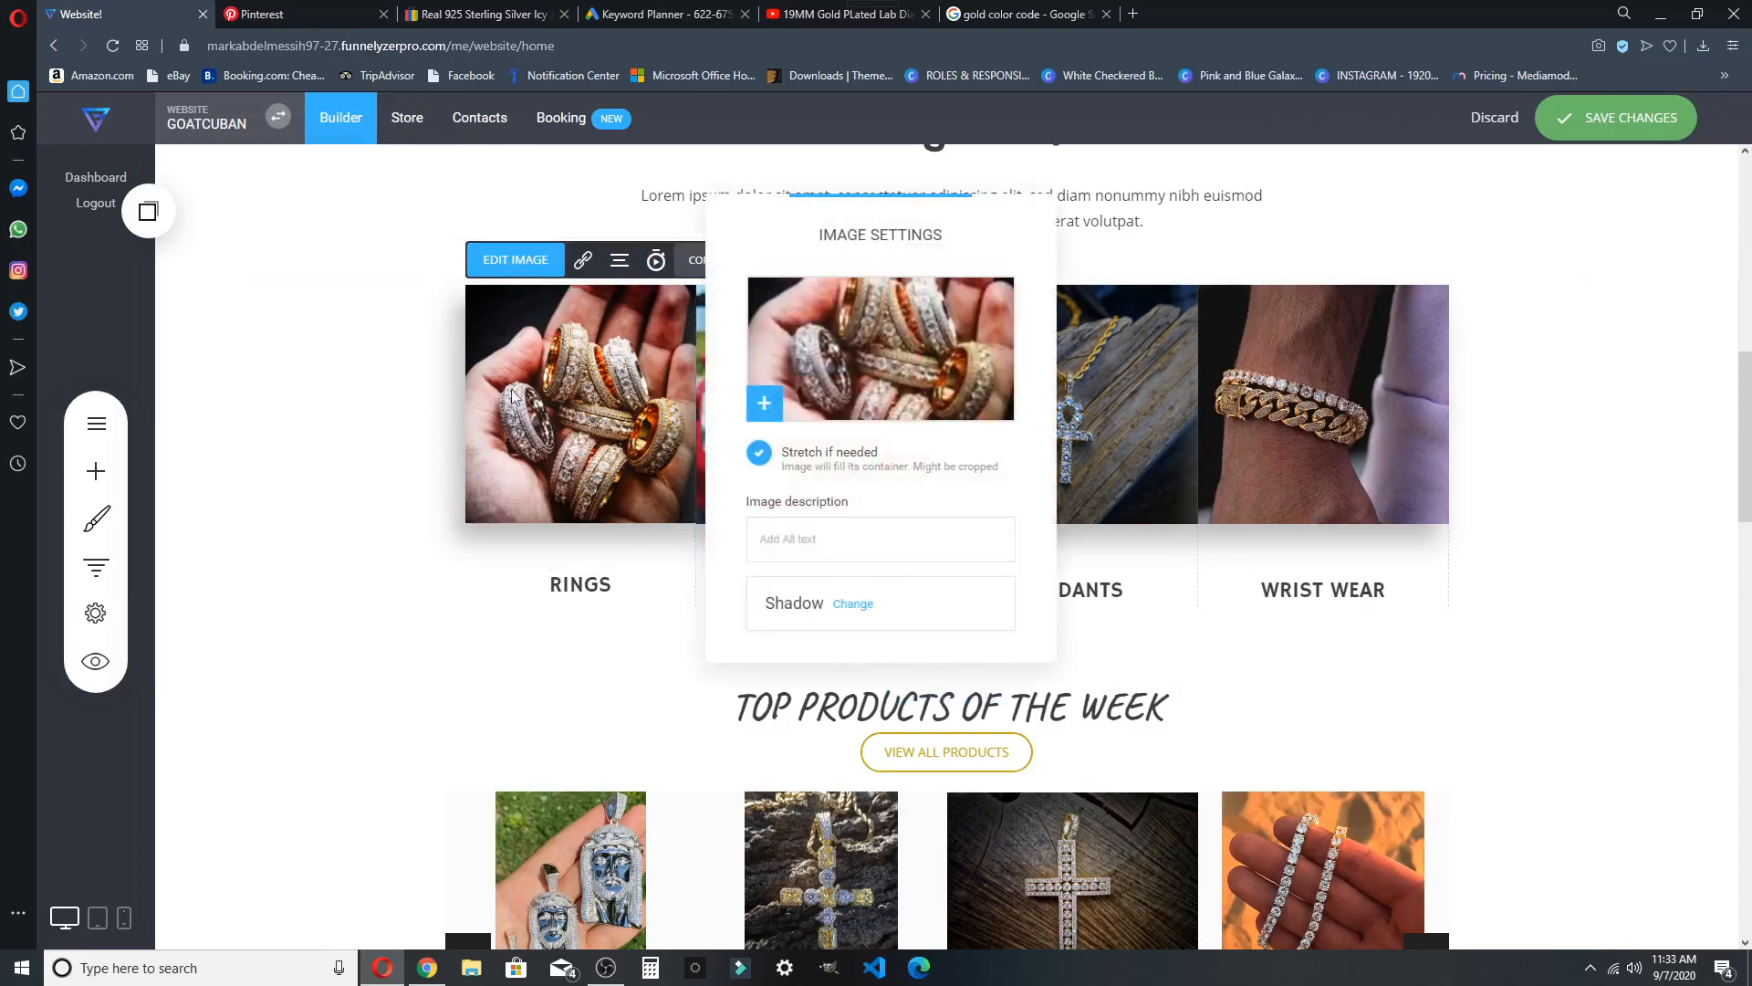
left_click(851, 531)
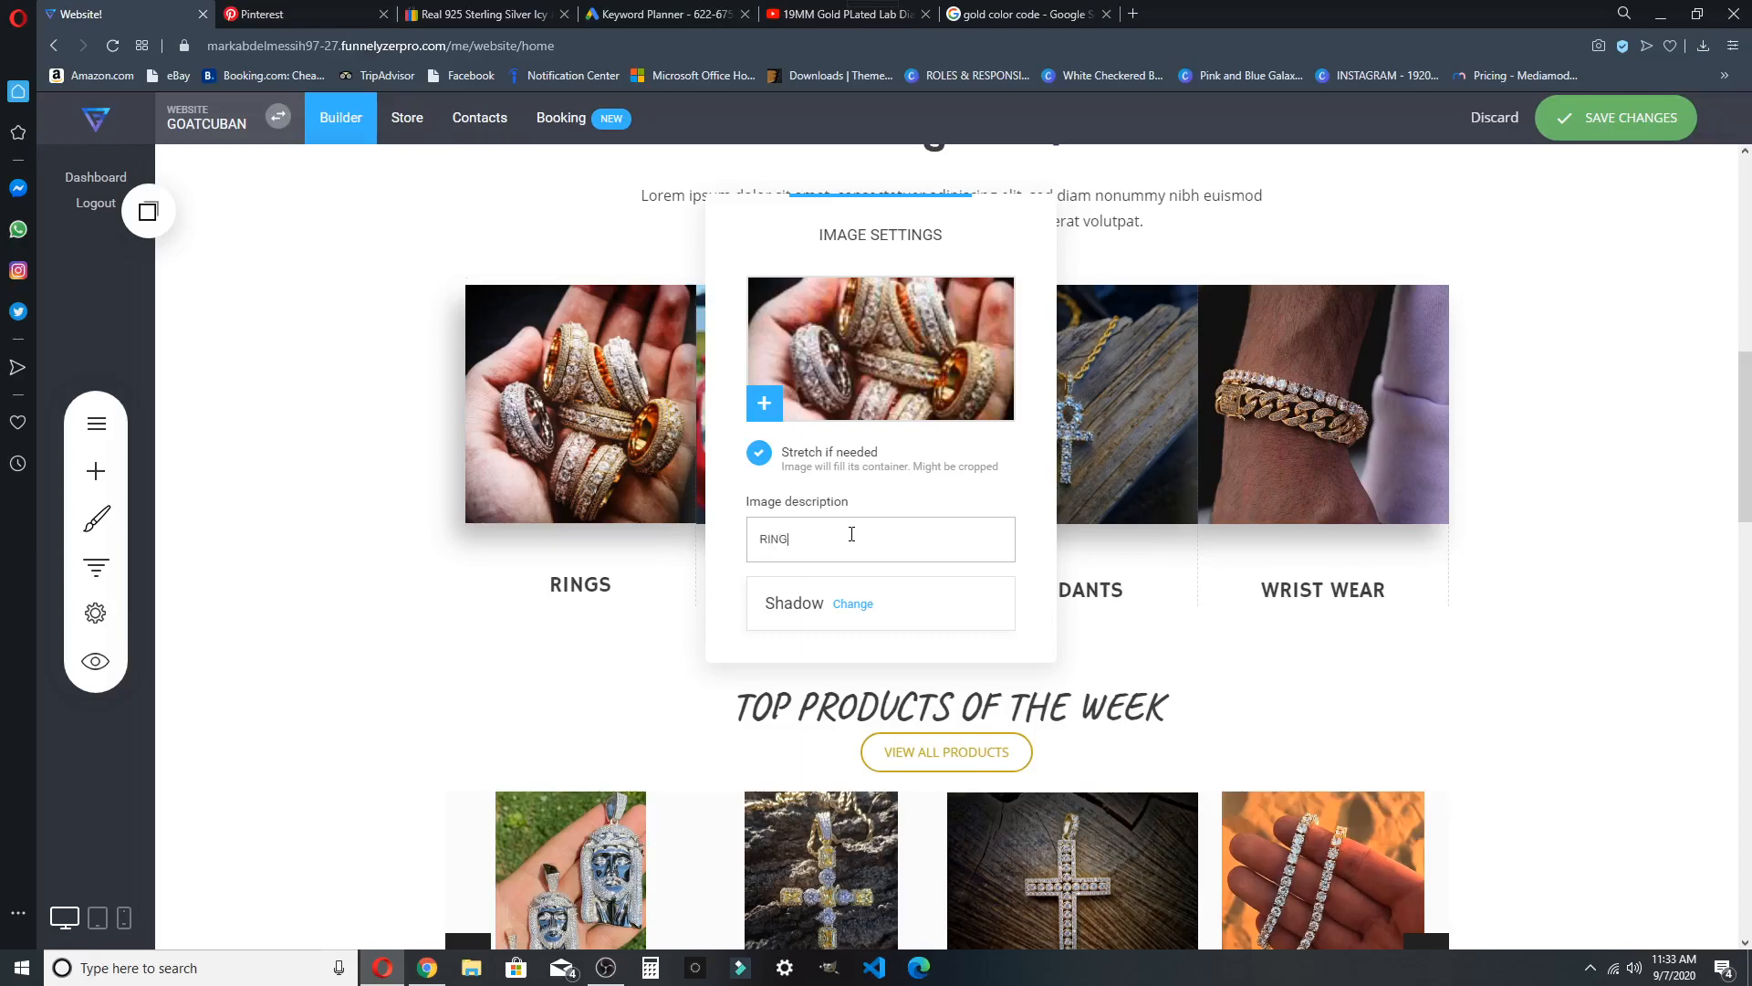
left_click(644, 655)
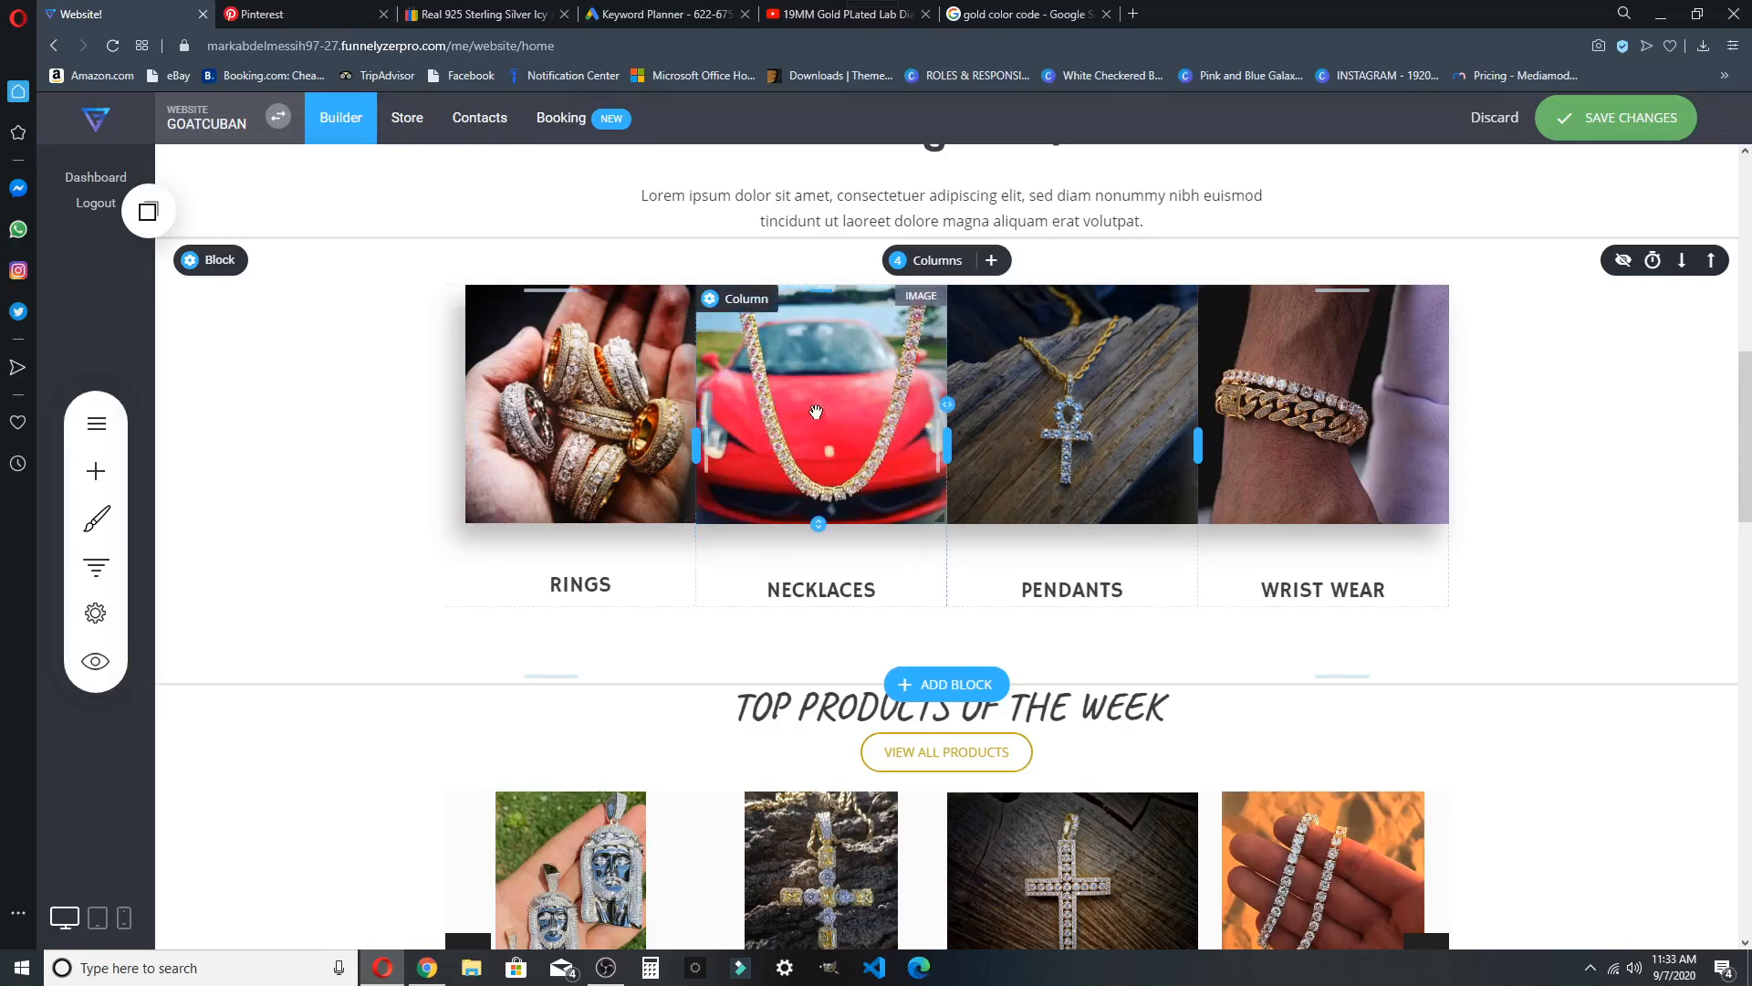
left_click(1640, 122)
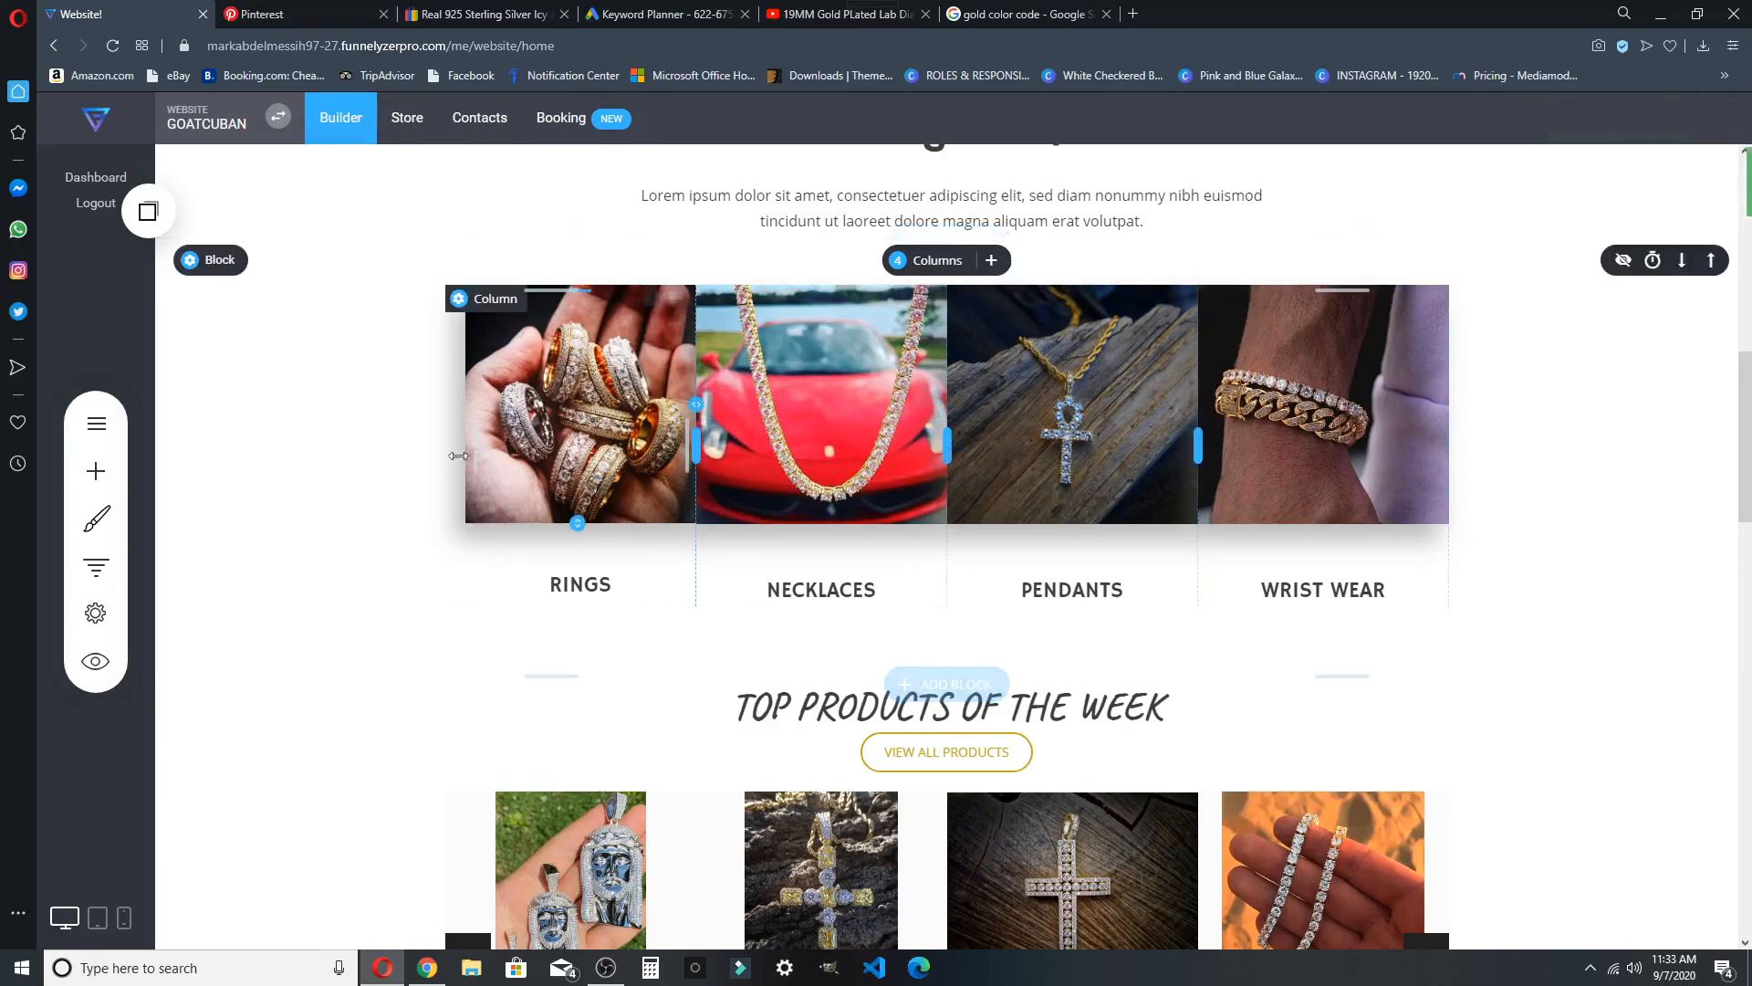
Link the RINGS image to all products of the store's Rings category, opening in the same tab, and save the changes
left_click(467, 454)
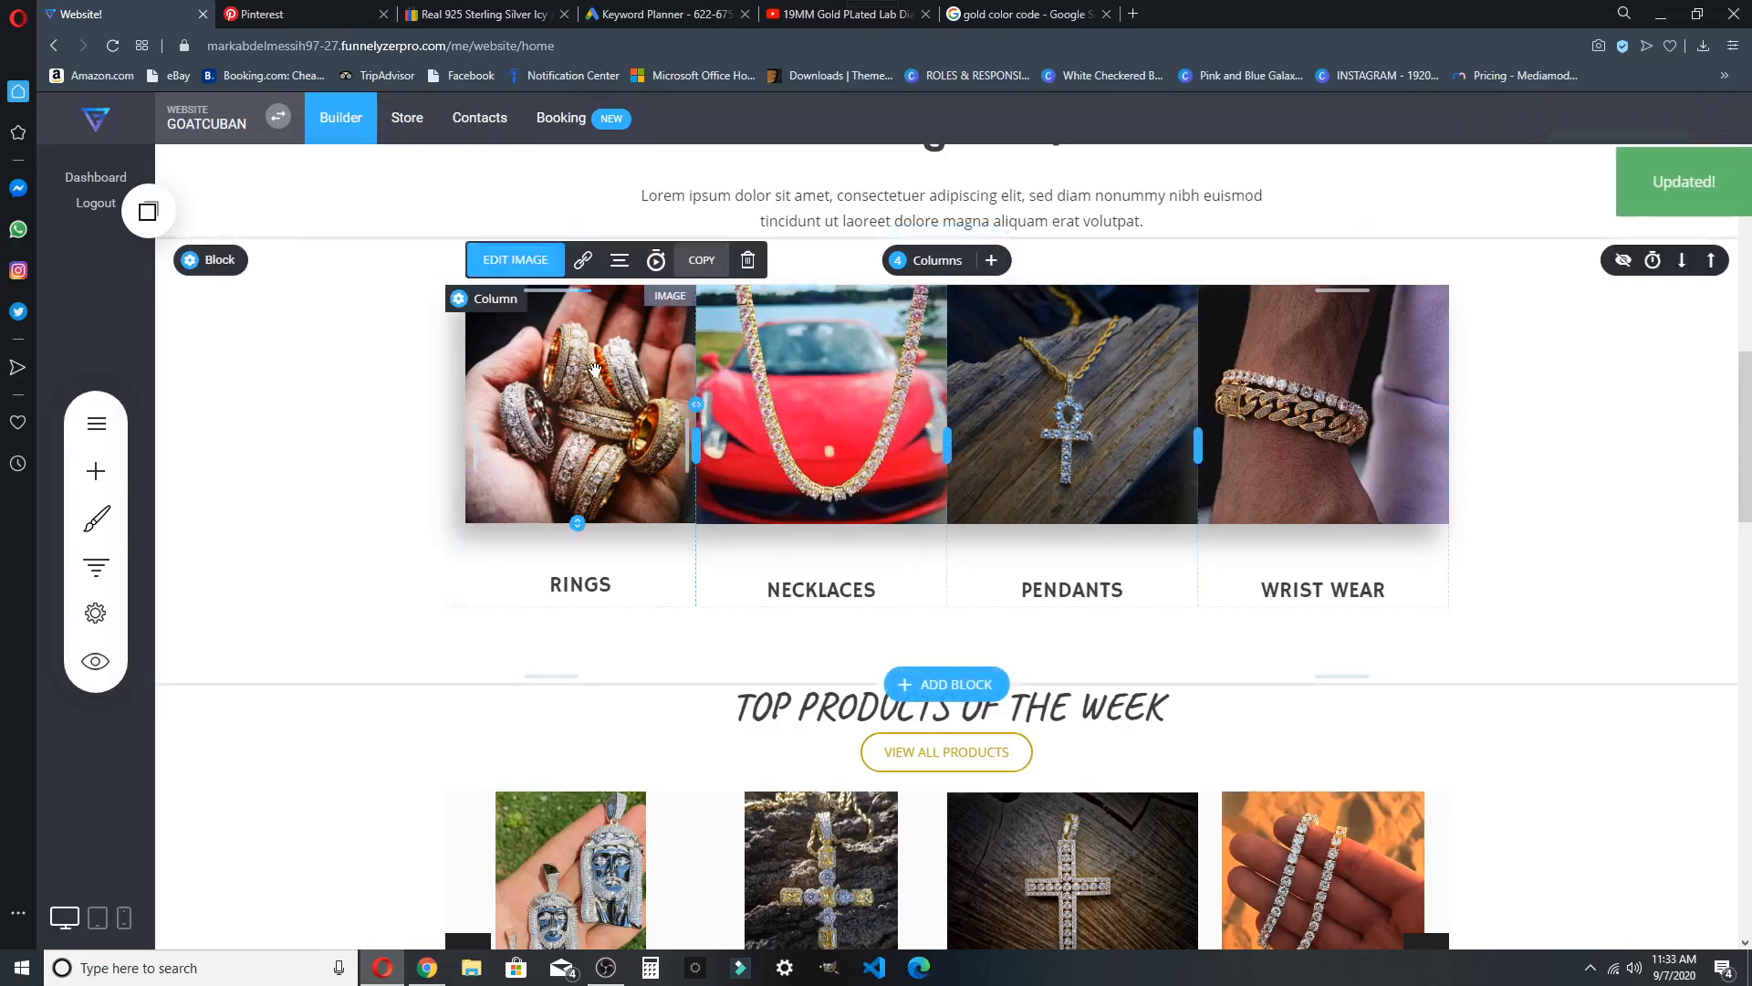
left_click(580, 263)
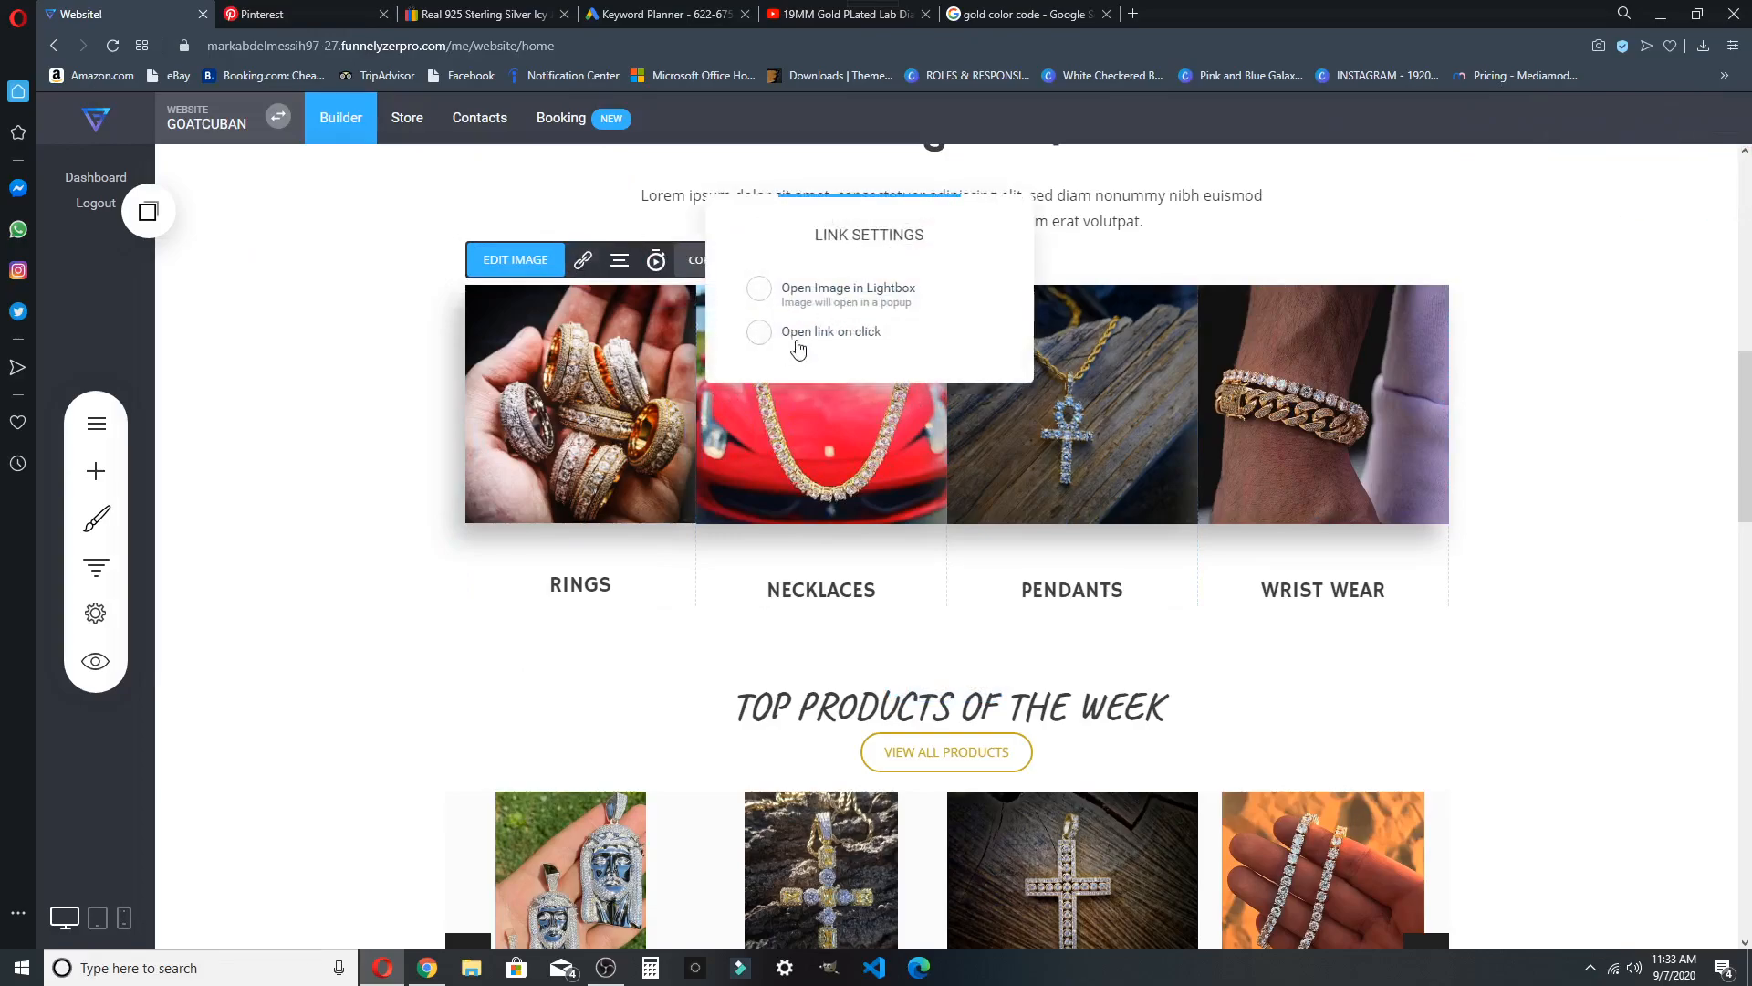
left_click(759, 332)
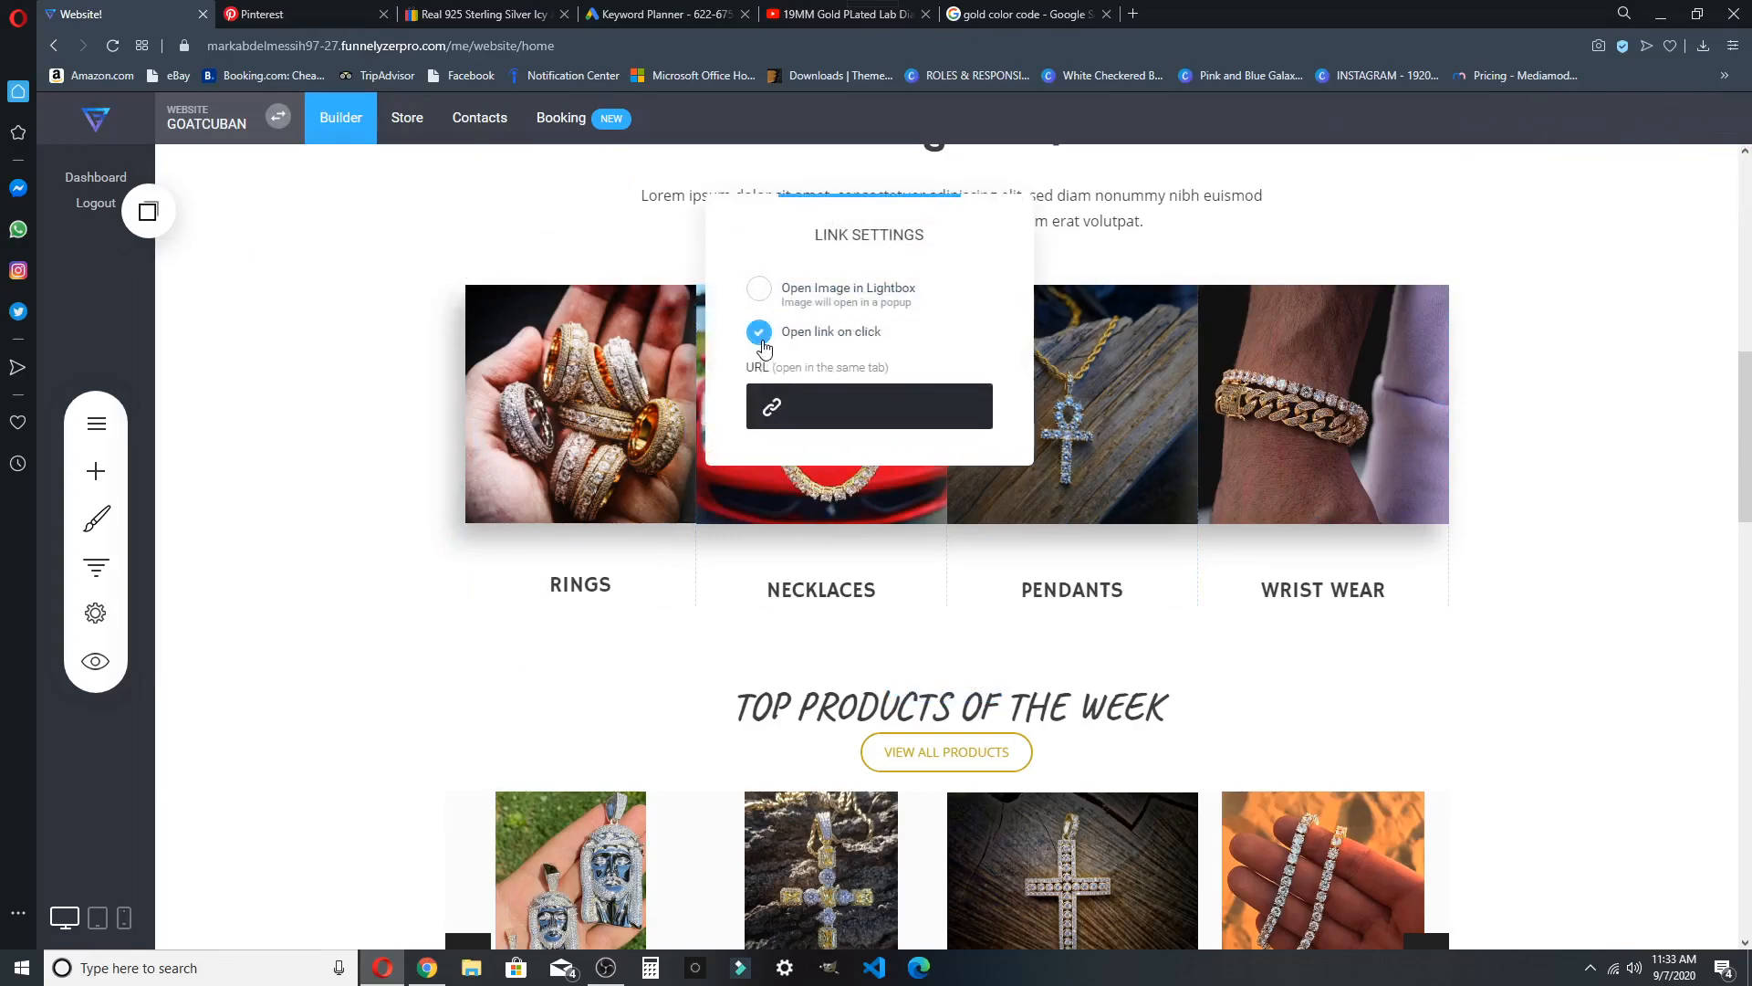
left_click(808, 418)
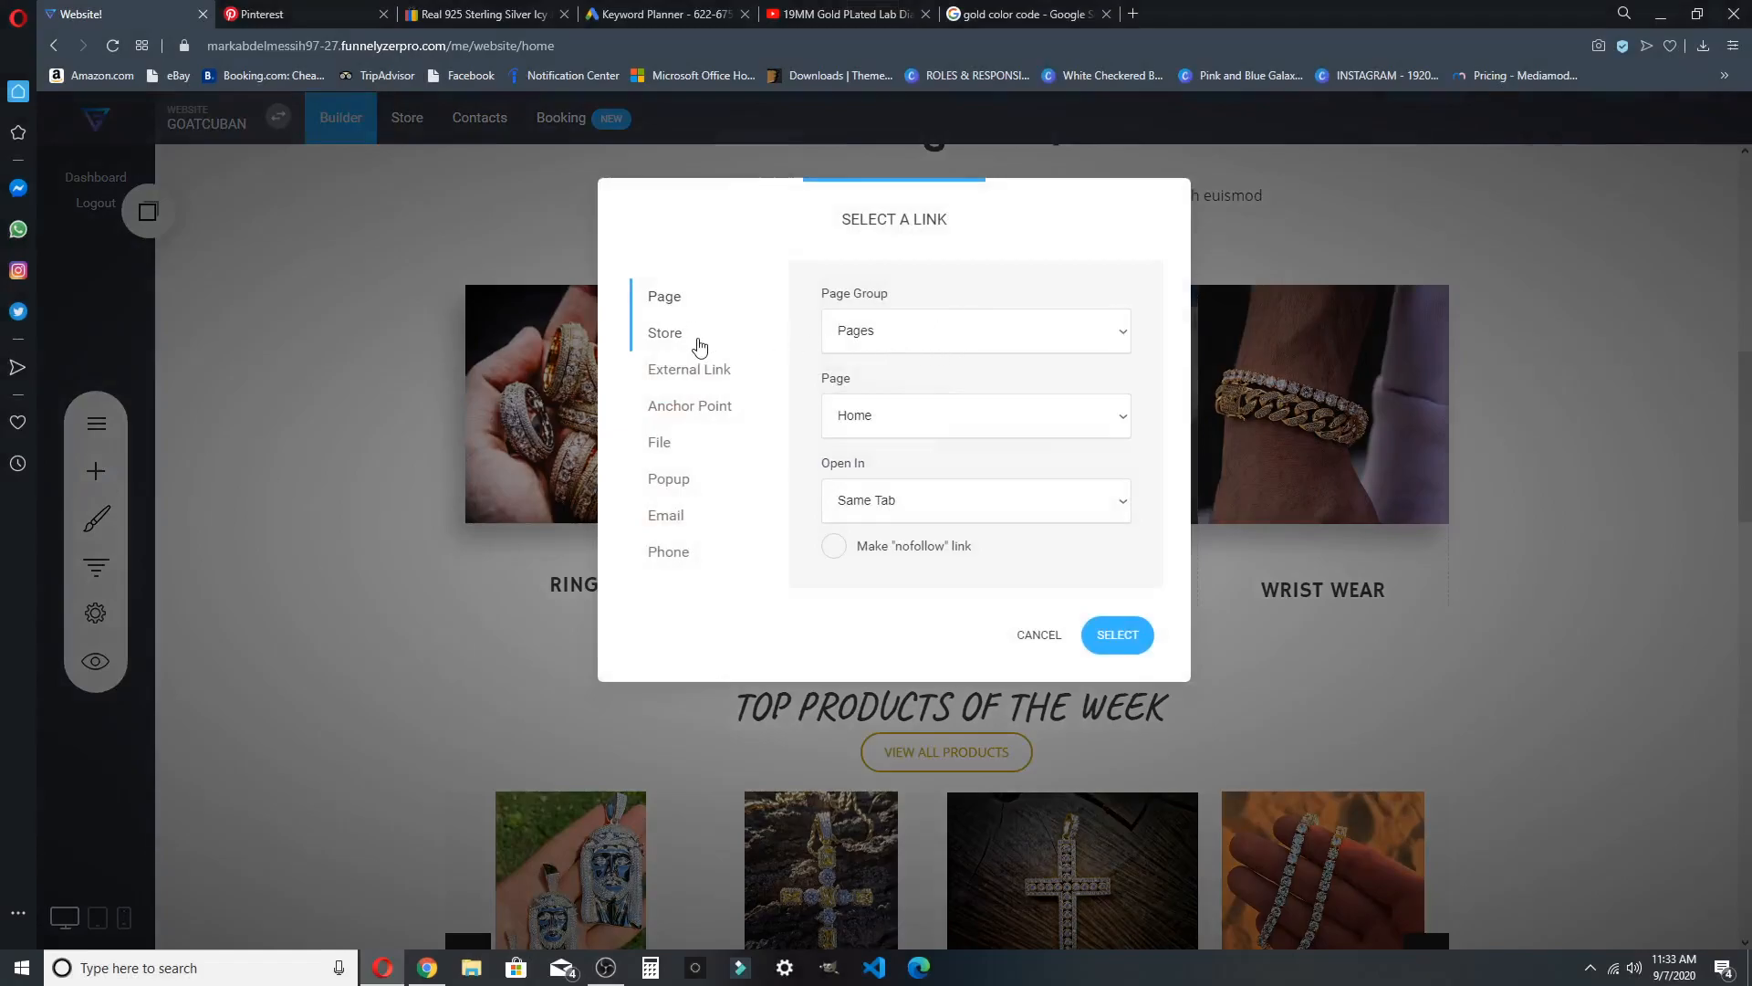
left_click(904, 341)
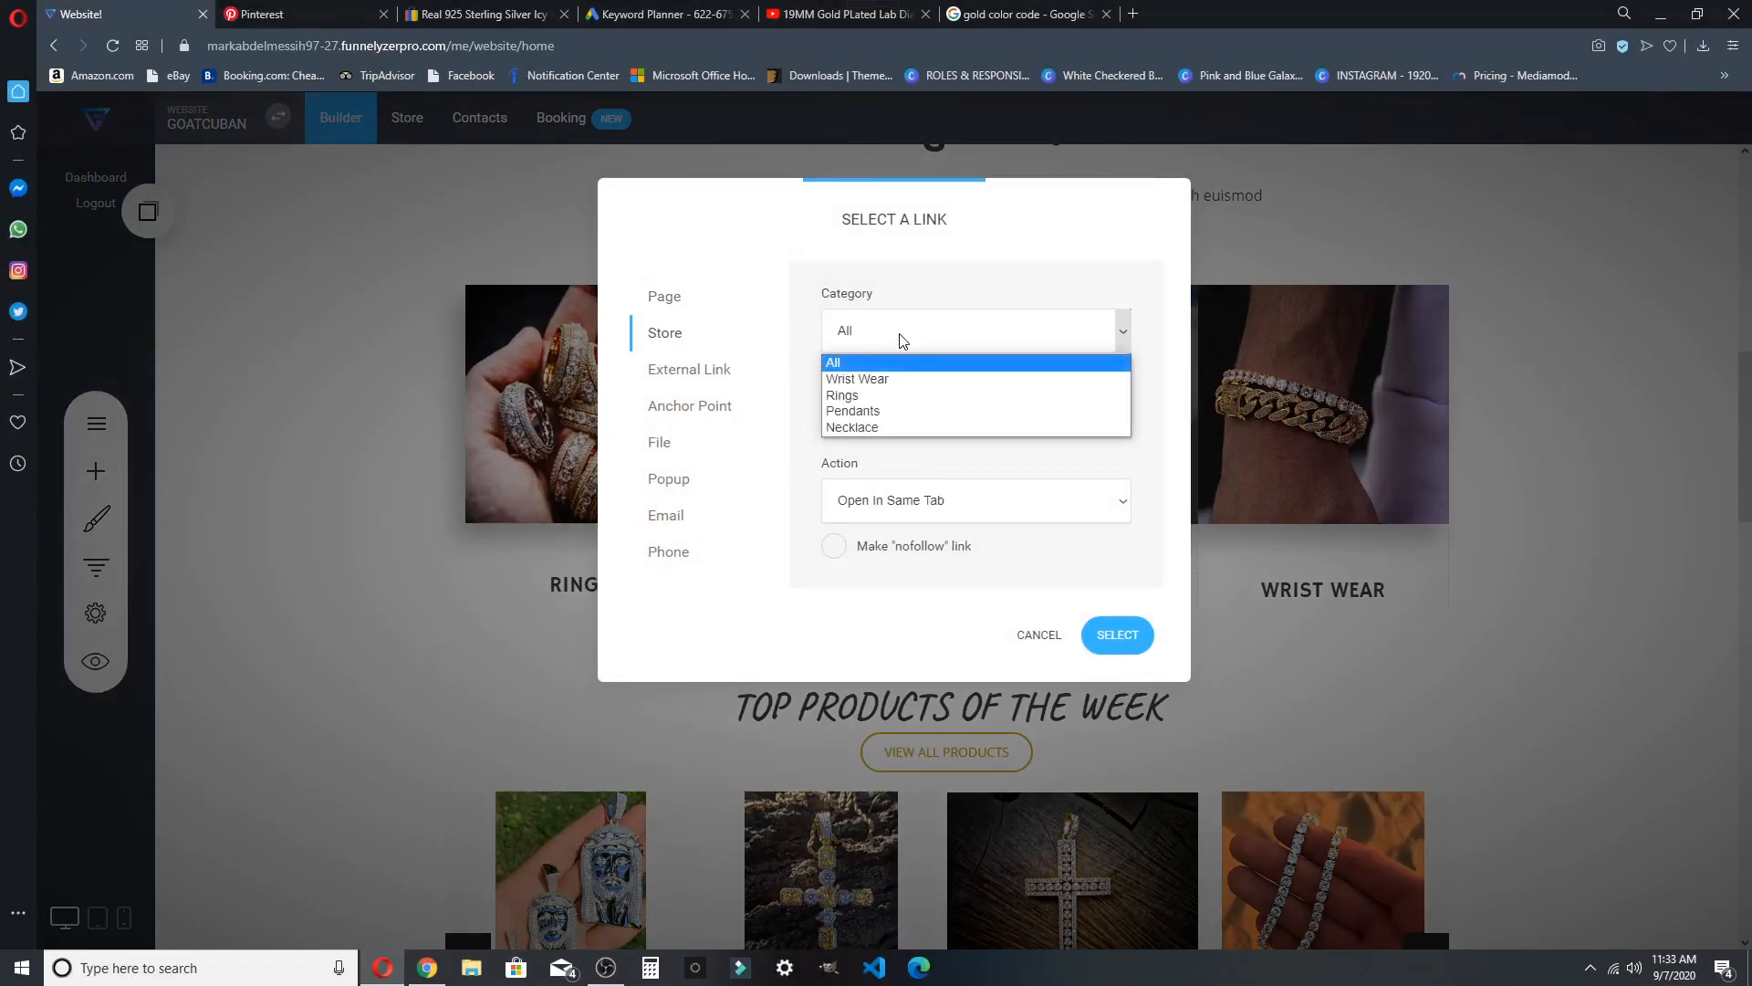
left_click(860, 395)
left_click(870, 427)
left_click(861, 447)
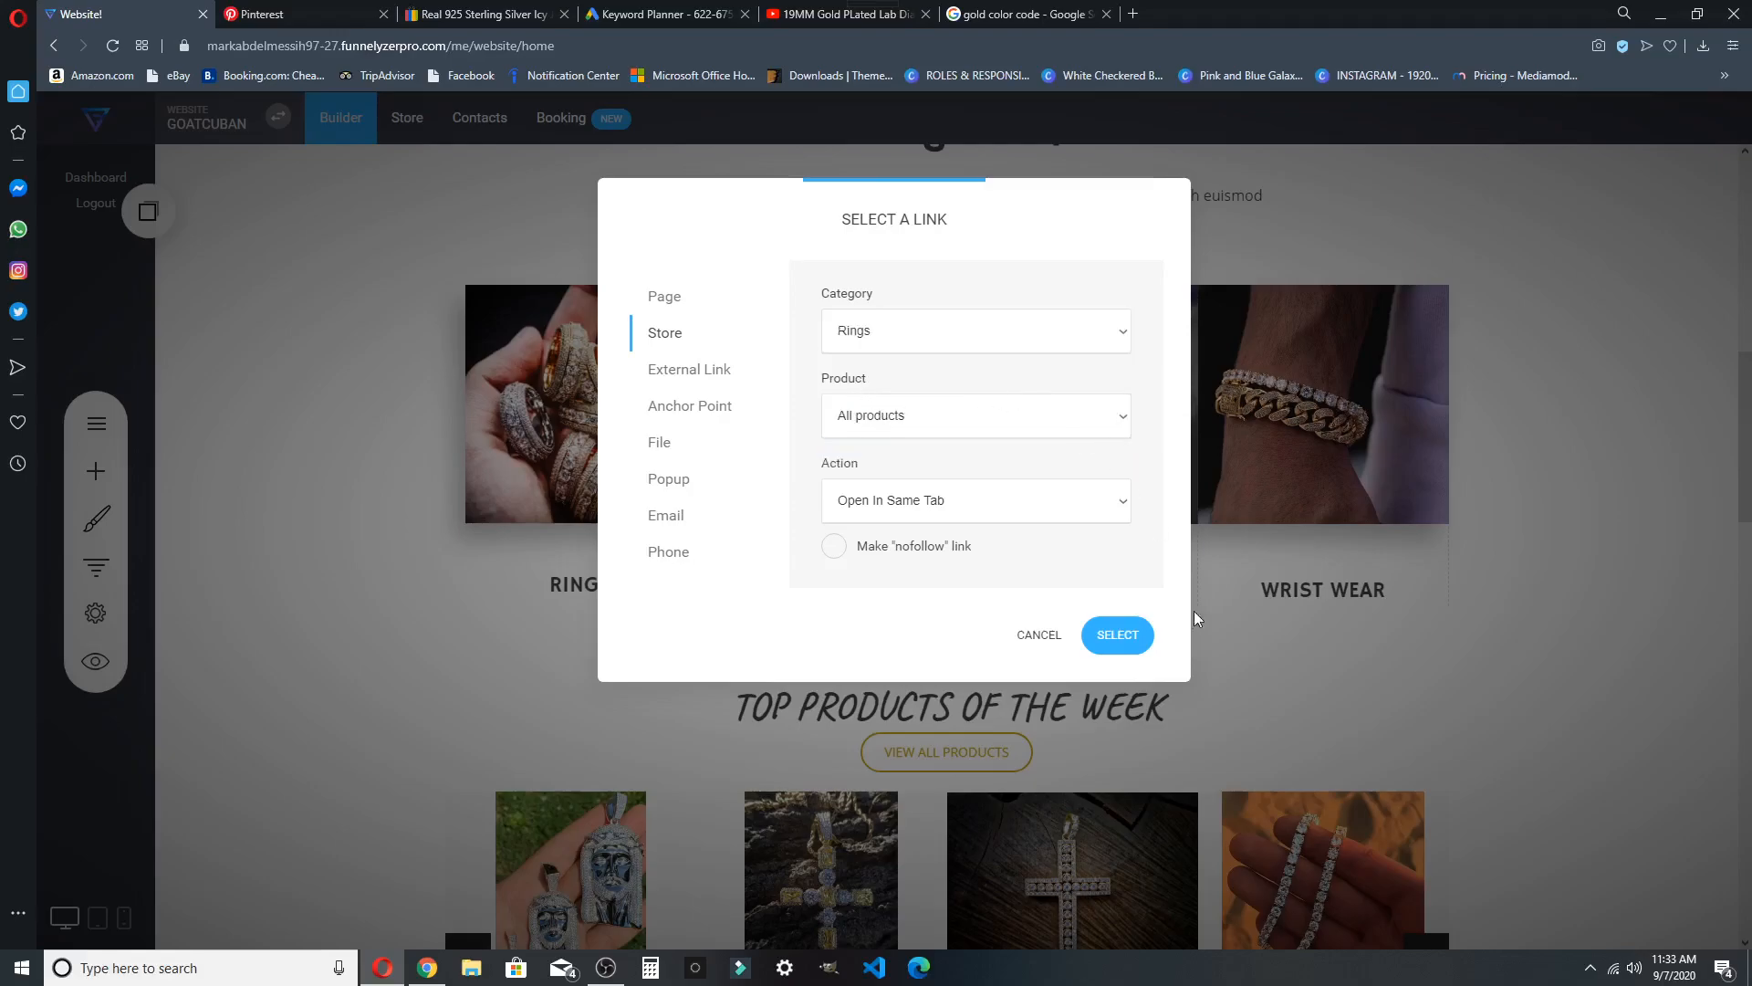
left_click(1117, 634)
left_click(406, 665)
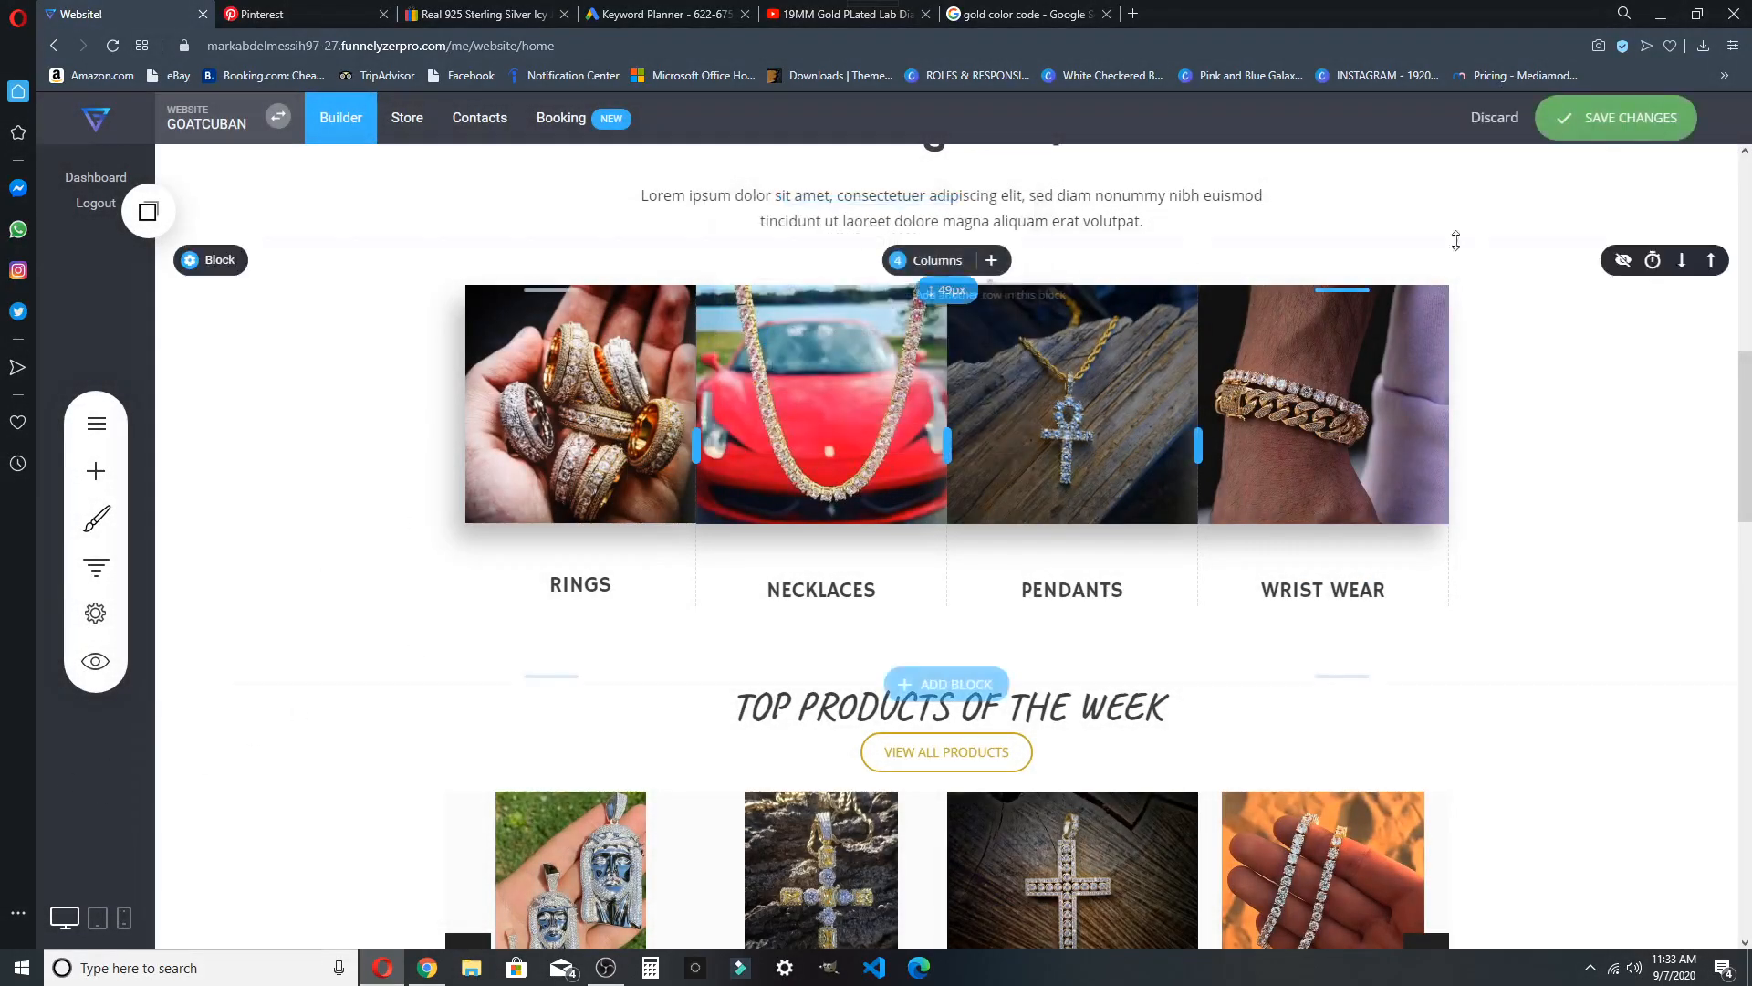
left_click(1592, 117)
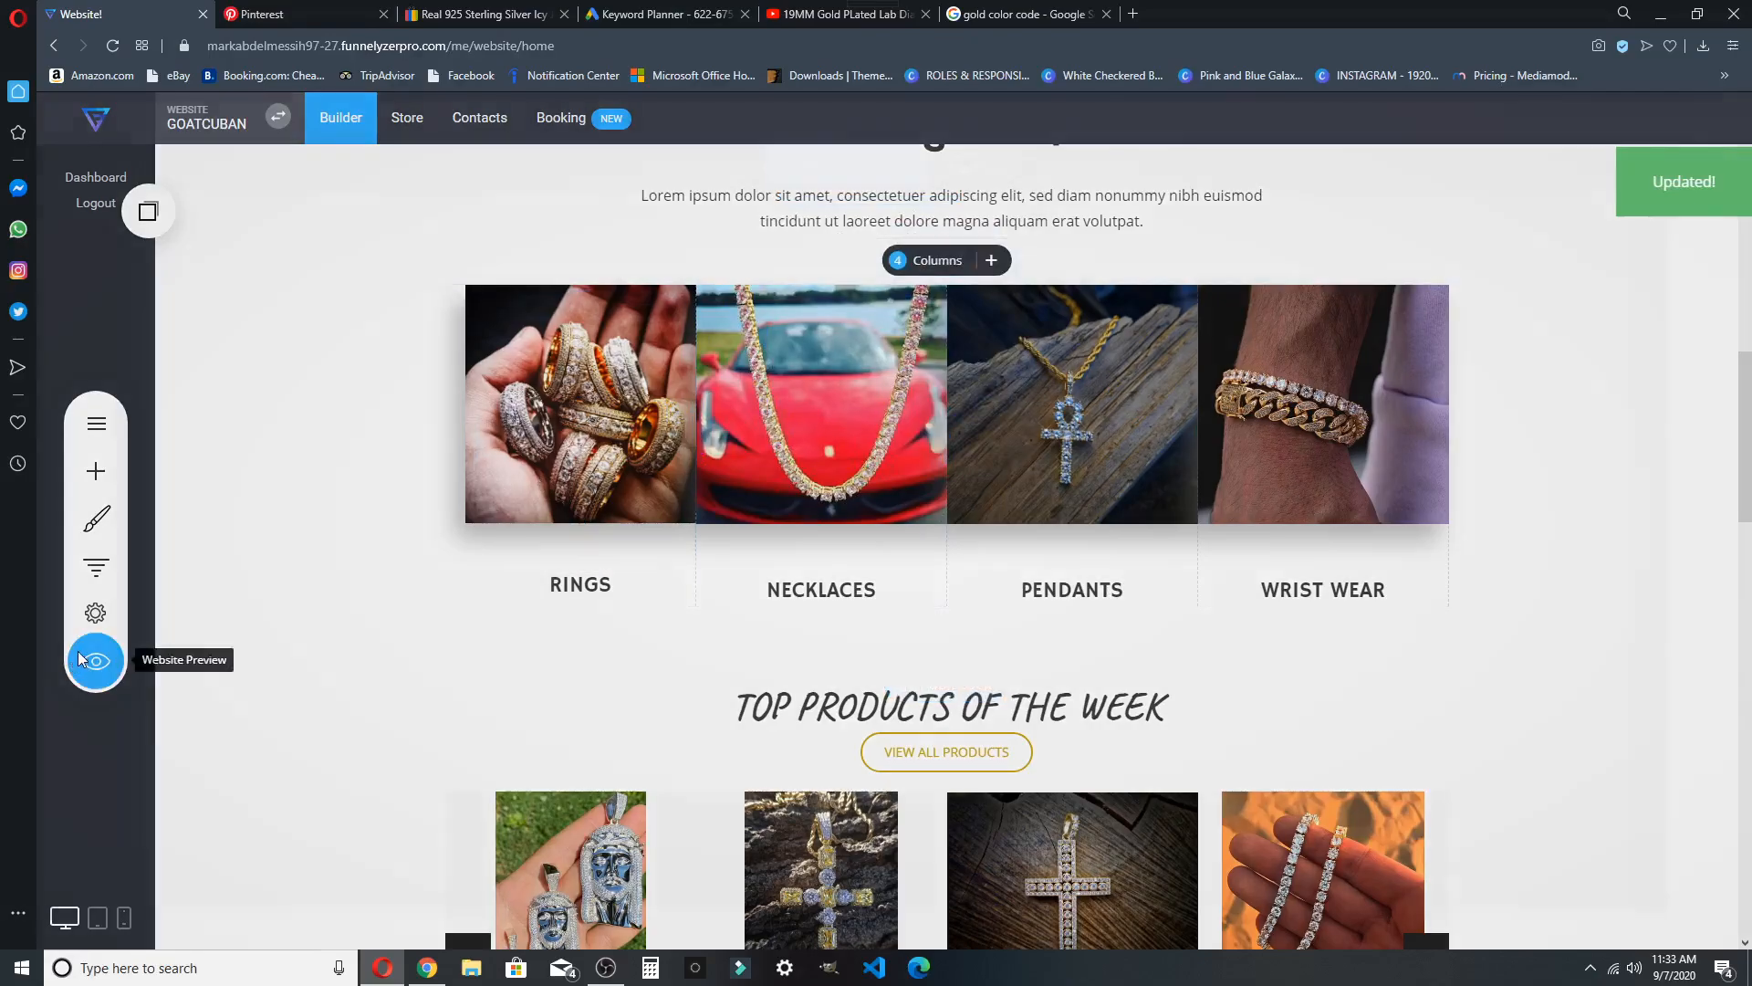
Preview the website, test the RINGS image's link, and return to the editor
left_click(95, 661)
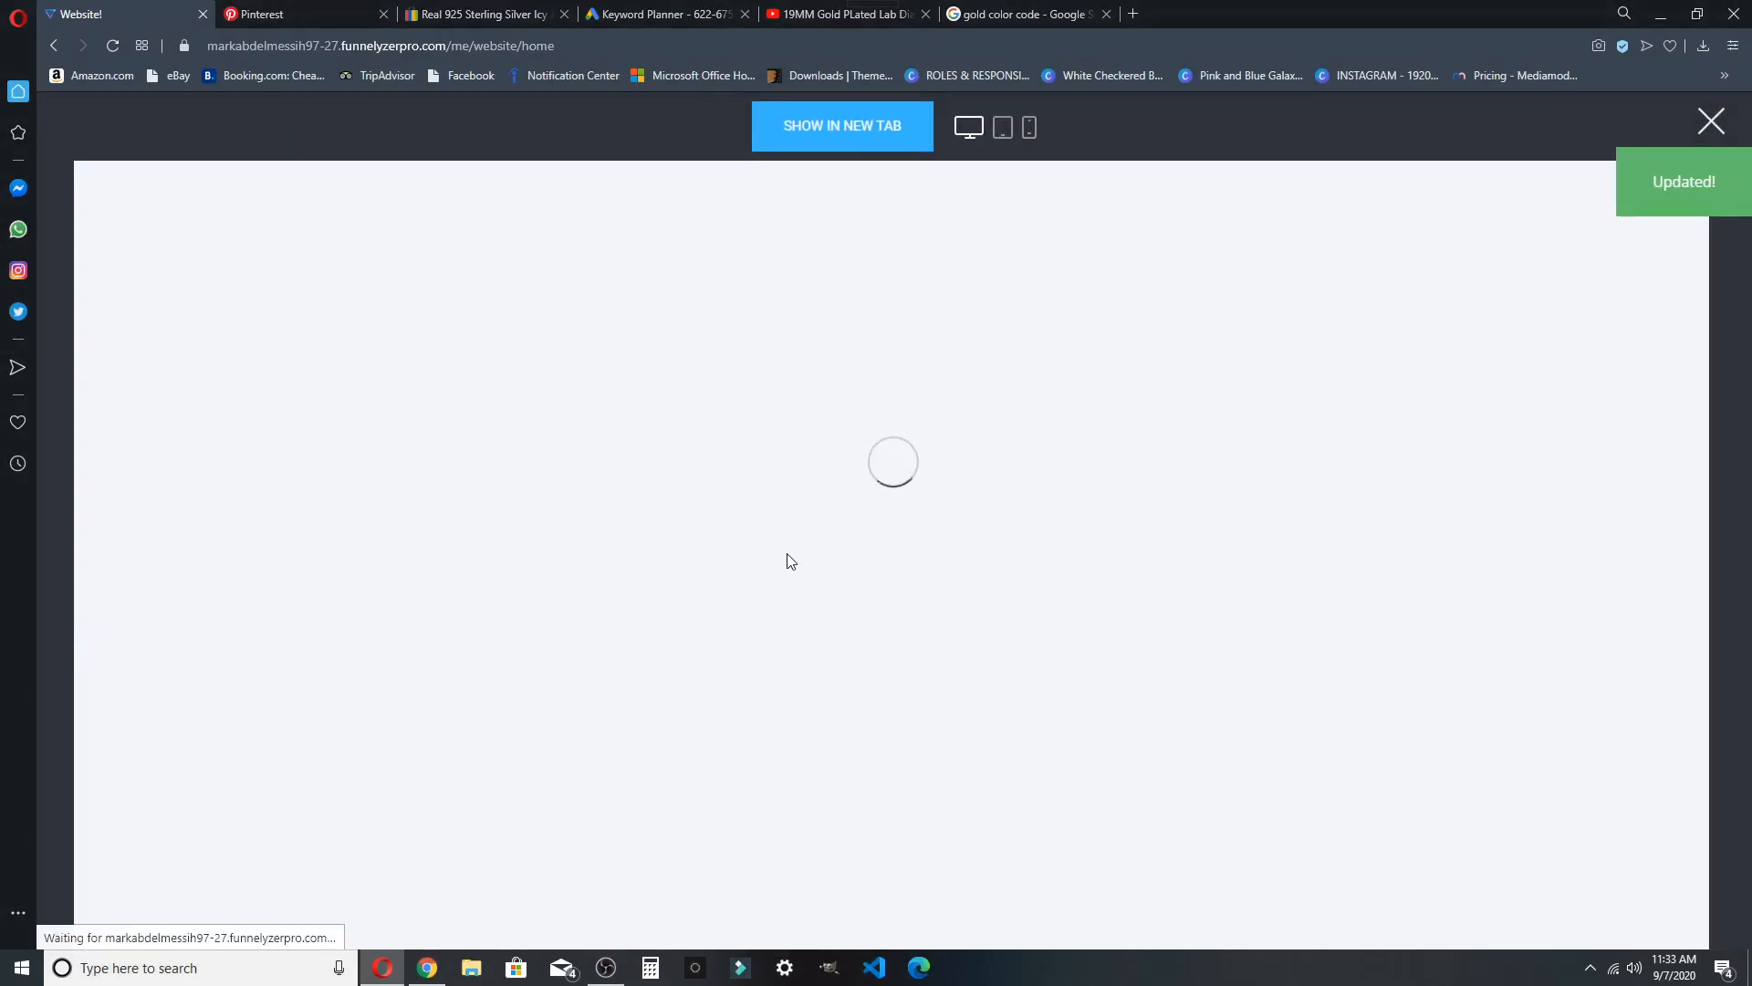
scroll(712, 421, "down", 5)
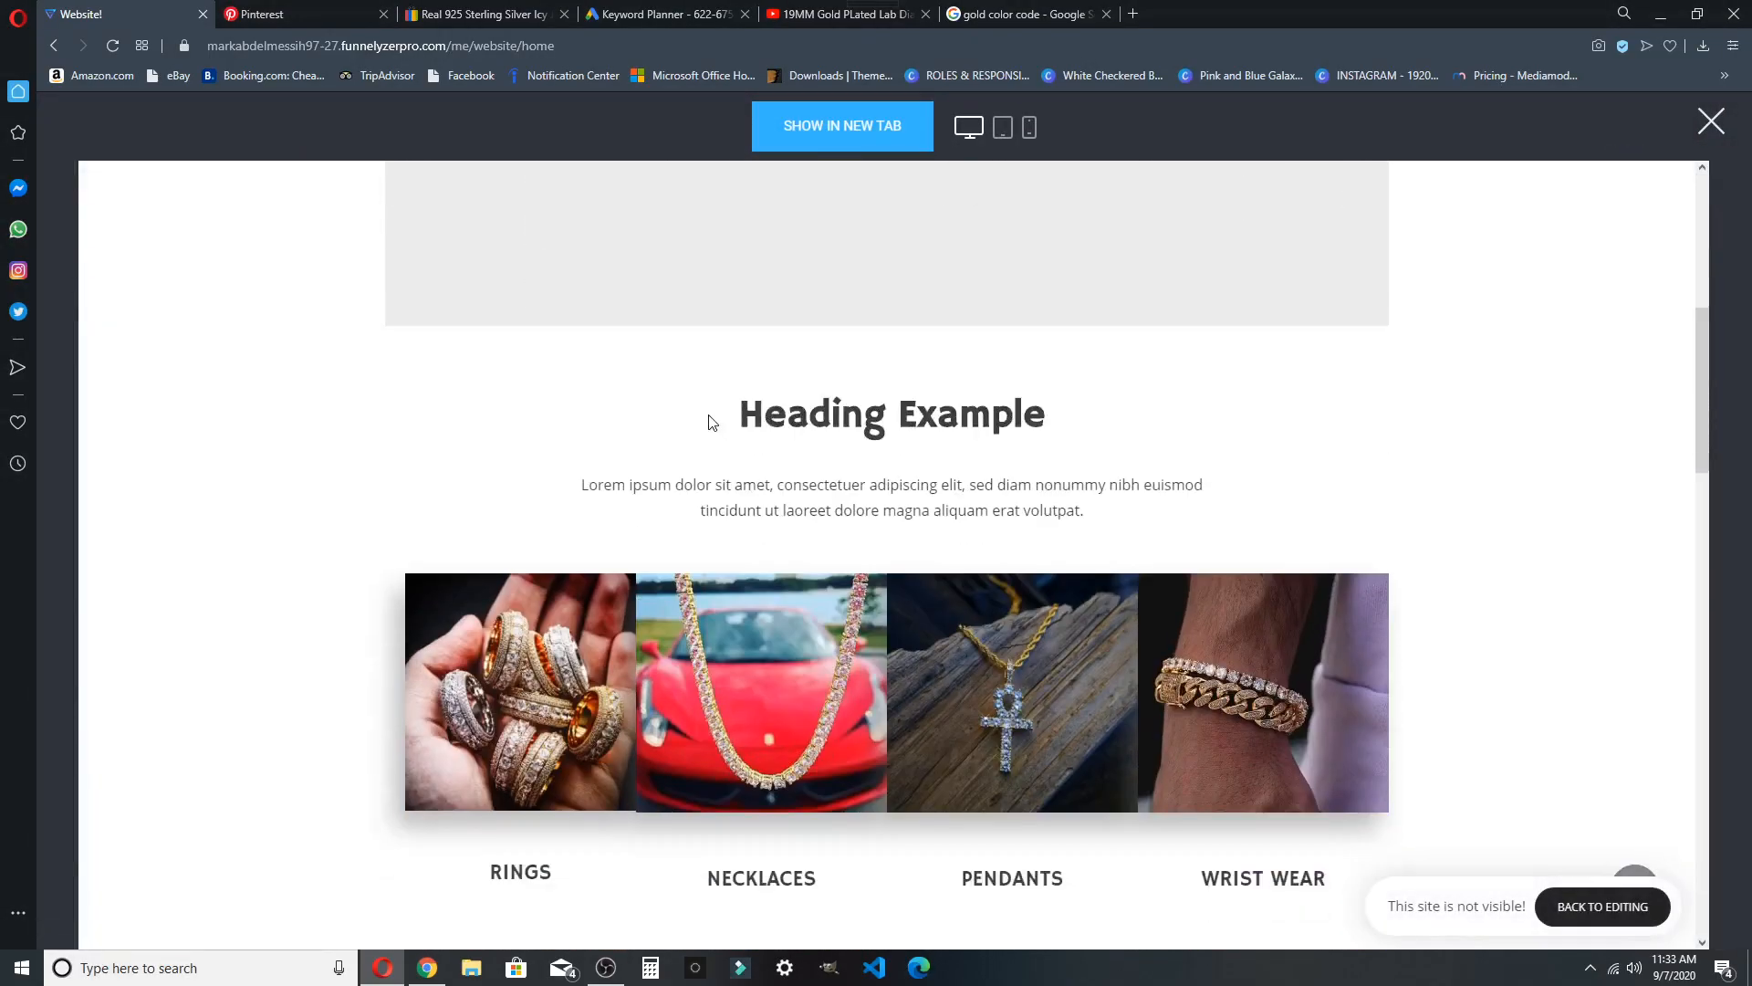
left_click(577, 673)
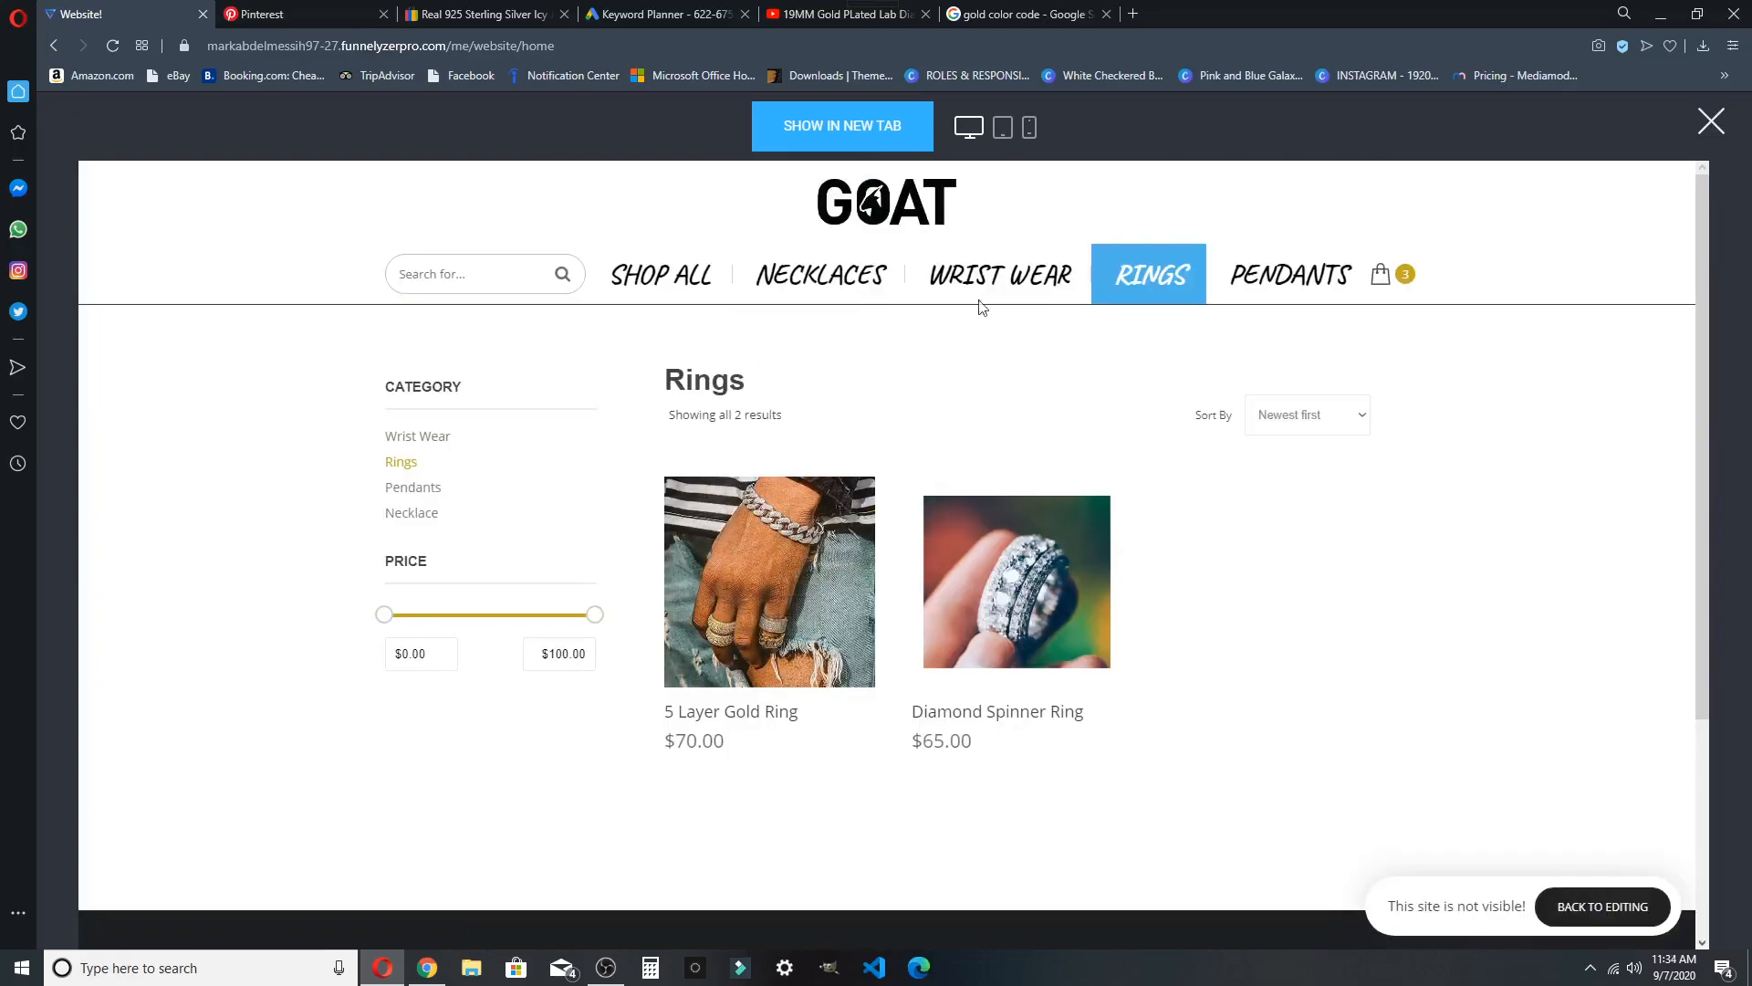
left_click(1709, 122)
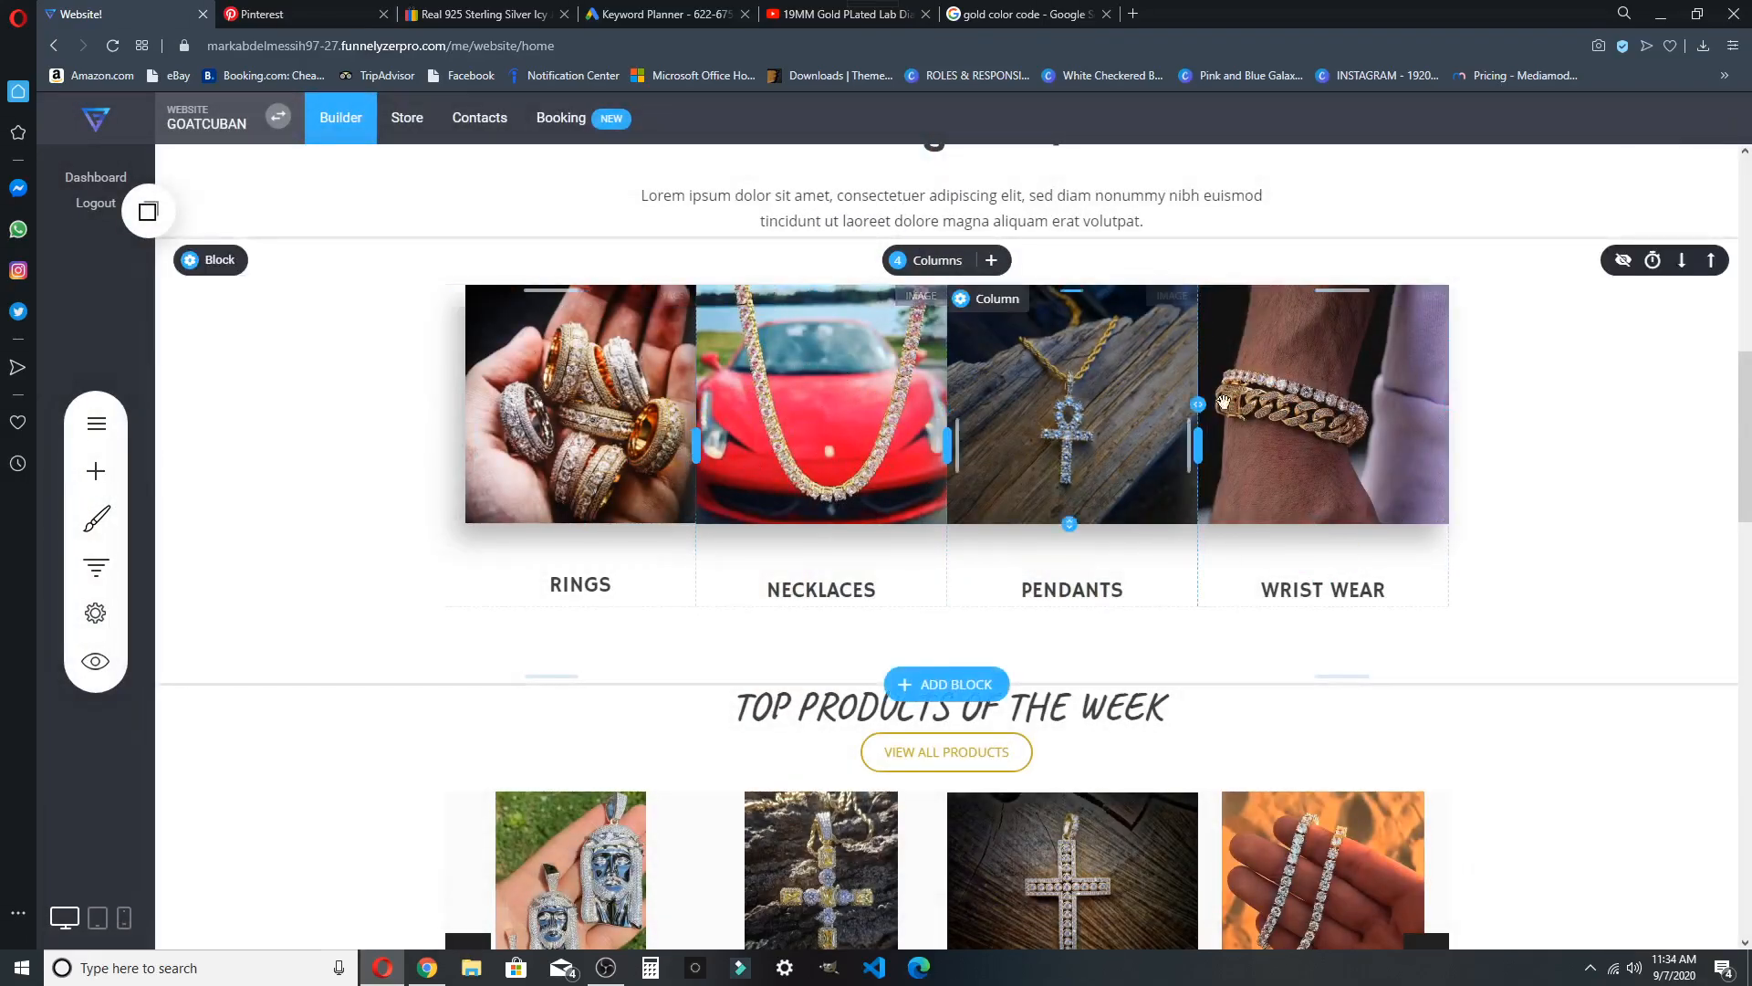
Look over the Home page's blocks from the ICED OUT OFFERS gallery down to the footer
scroll(616, 484, "up", 7)
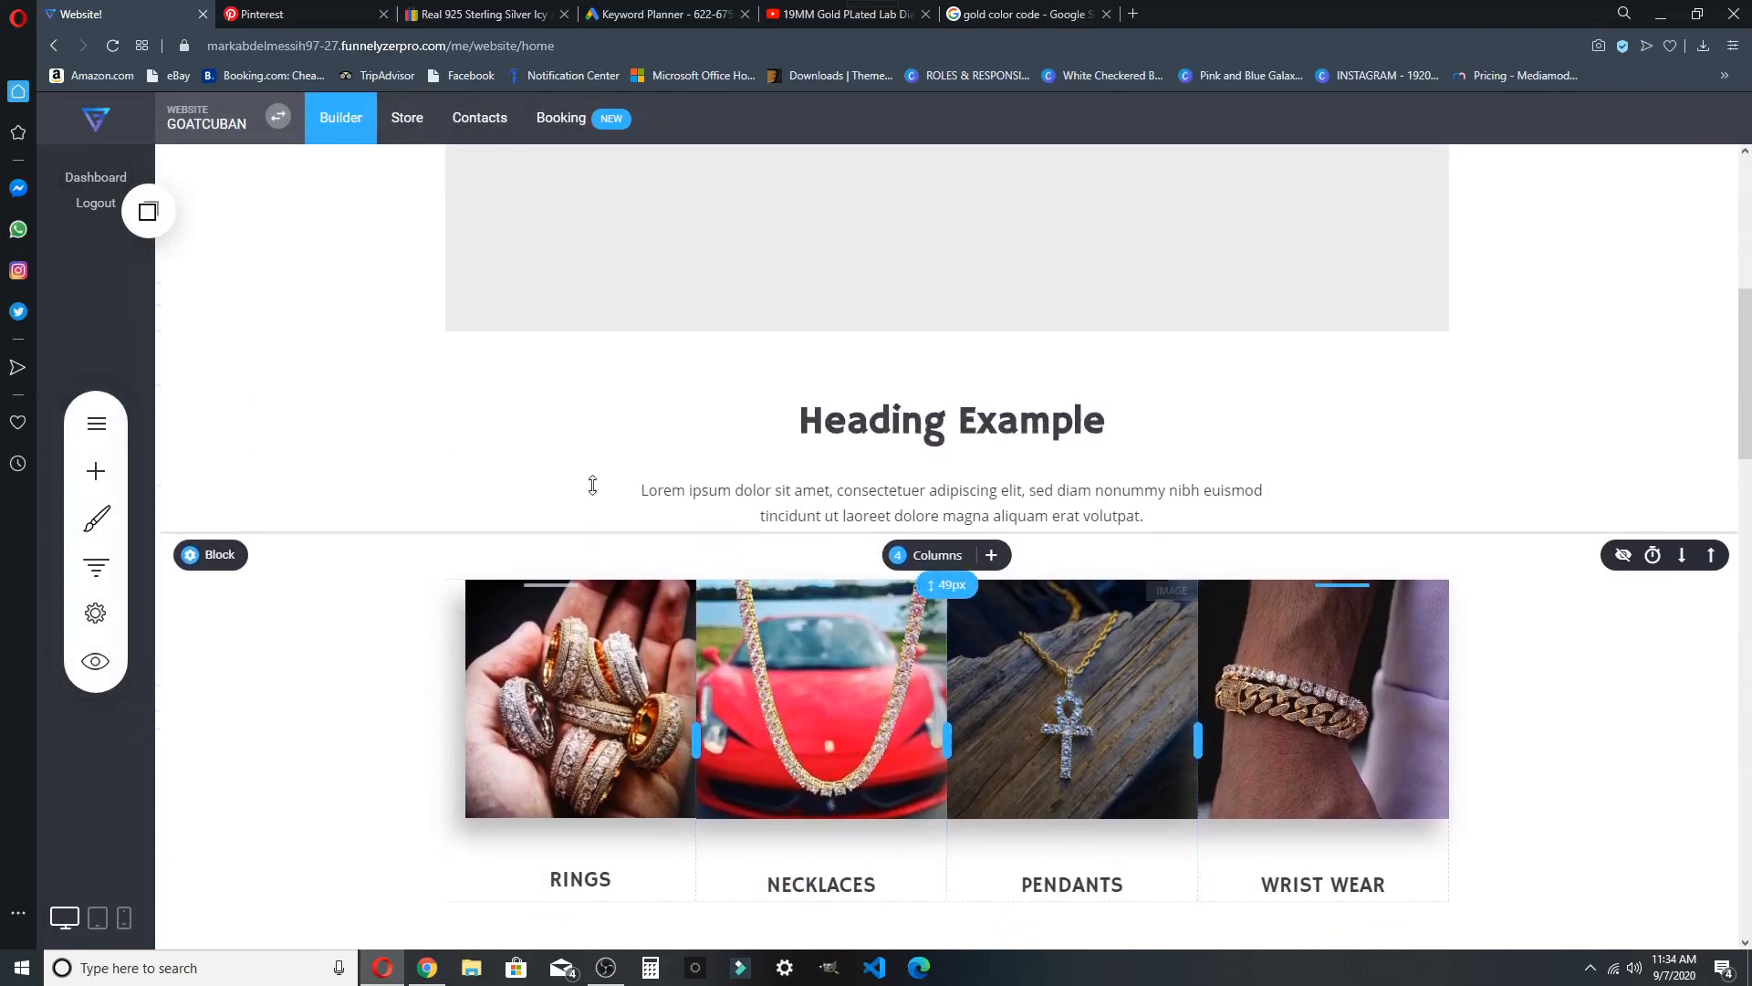
scroll(612, 494, "down", 4)
scroll(612, 494, "down", 4)
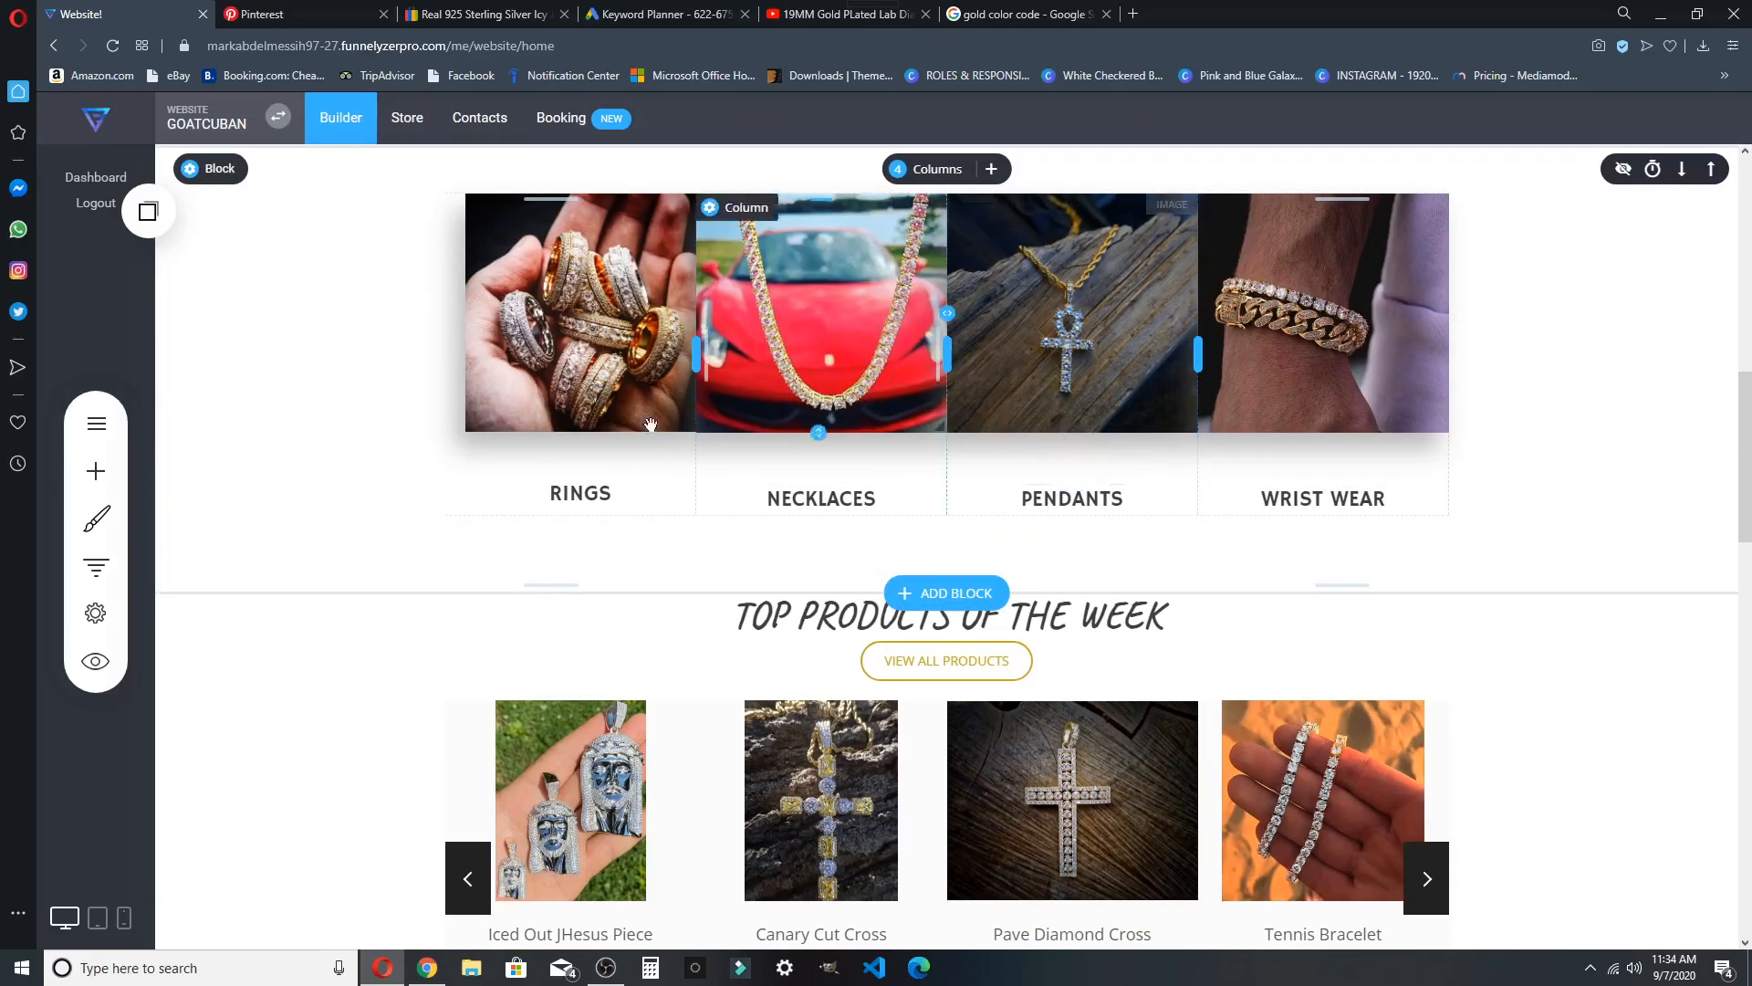
scroll(705, 374, "up", 7)
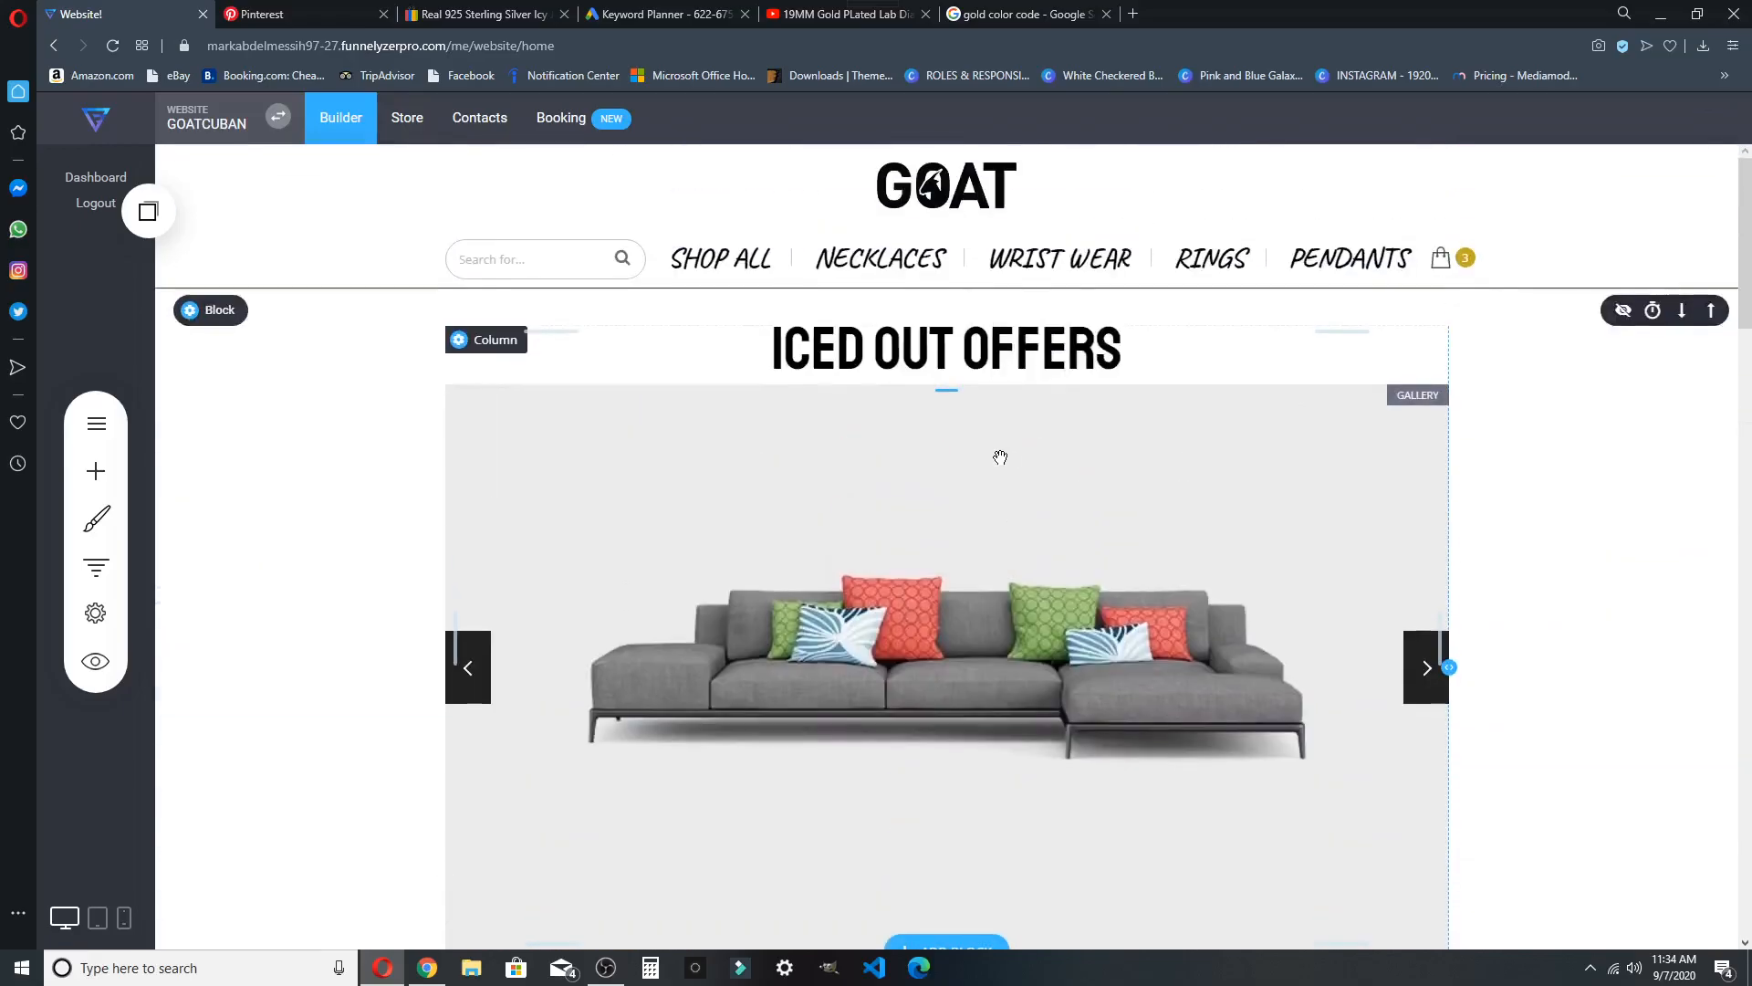
scroll(911, 454, "down", 5)
scroll(912, 454, "down", 10)
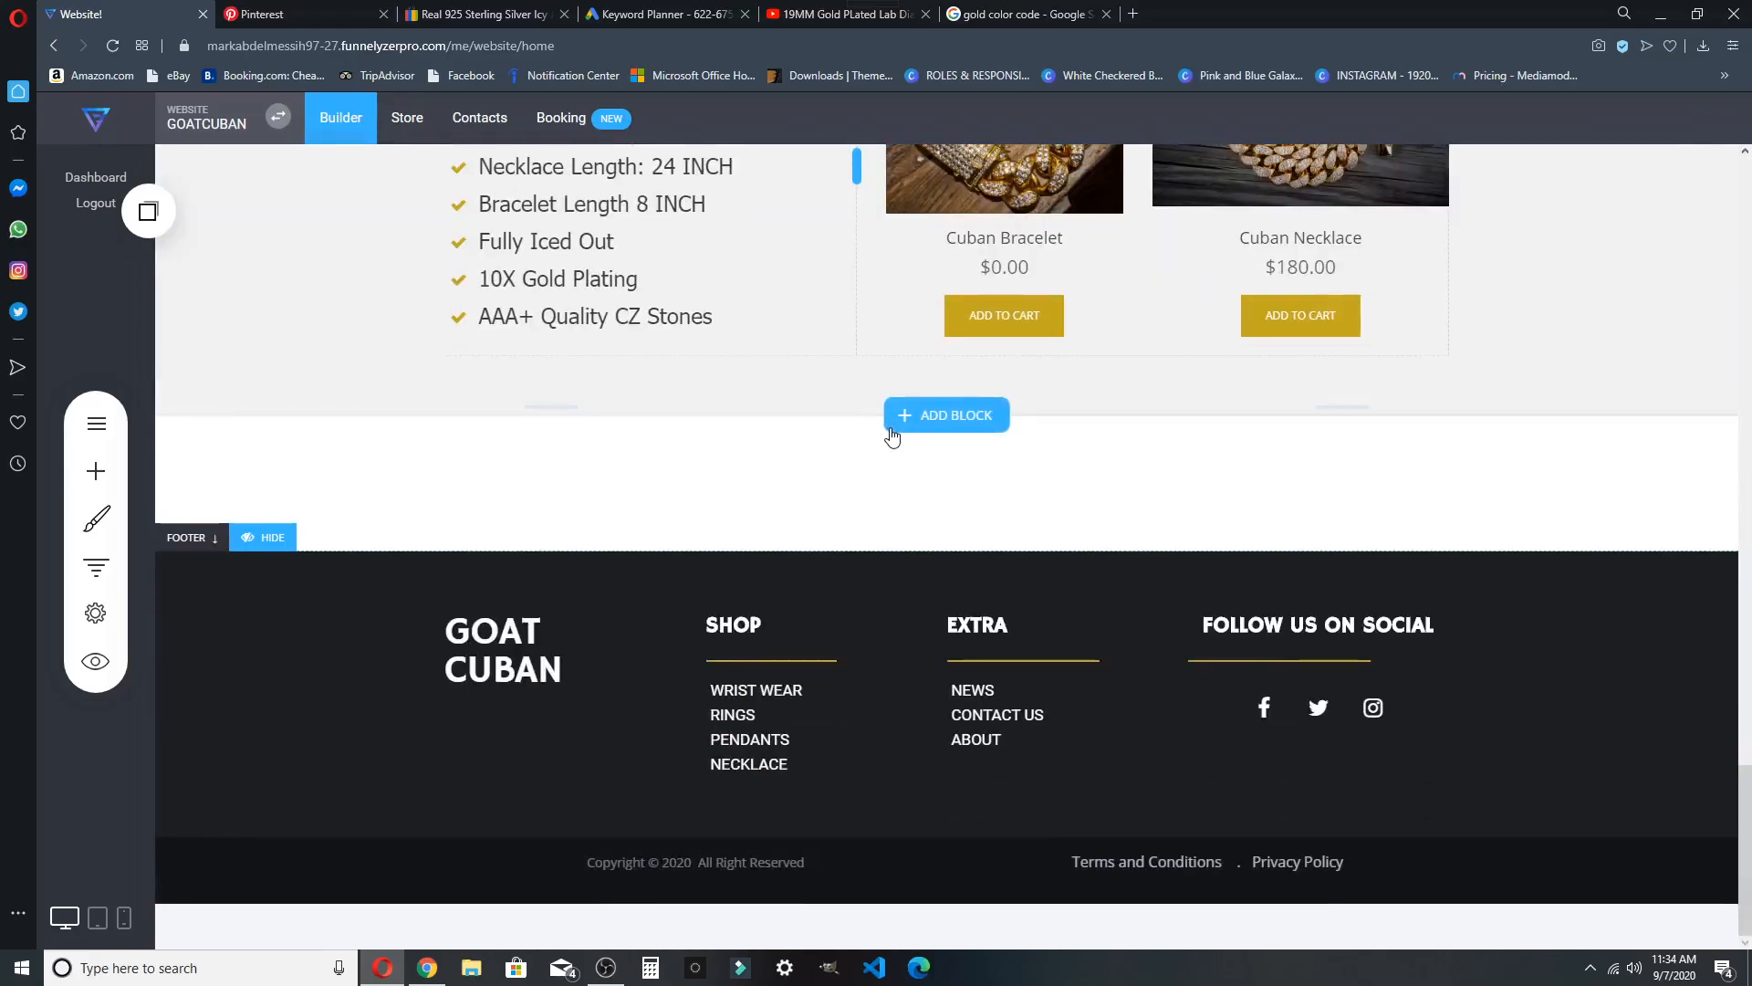
scroll(891, 434, "up", 5)
scroll(821, 416, "up", 8)
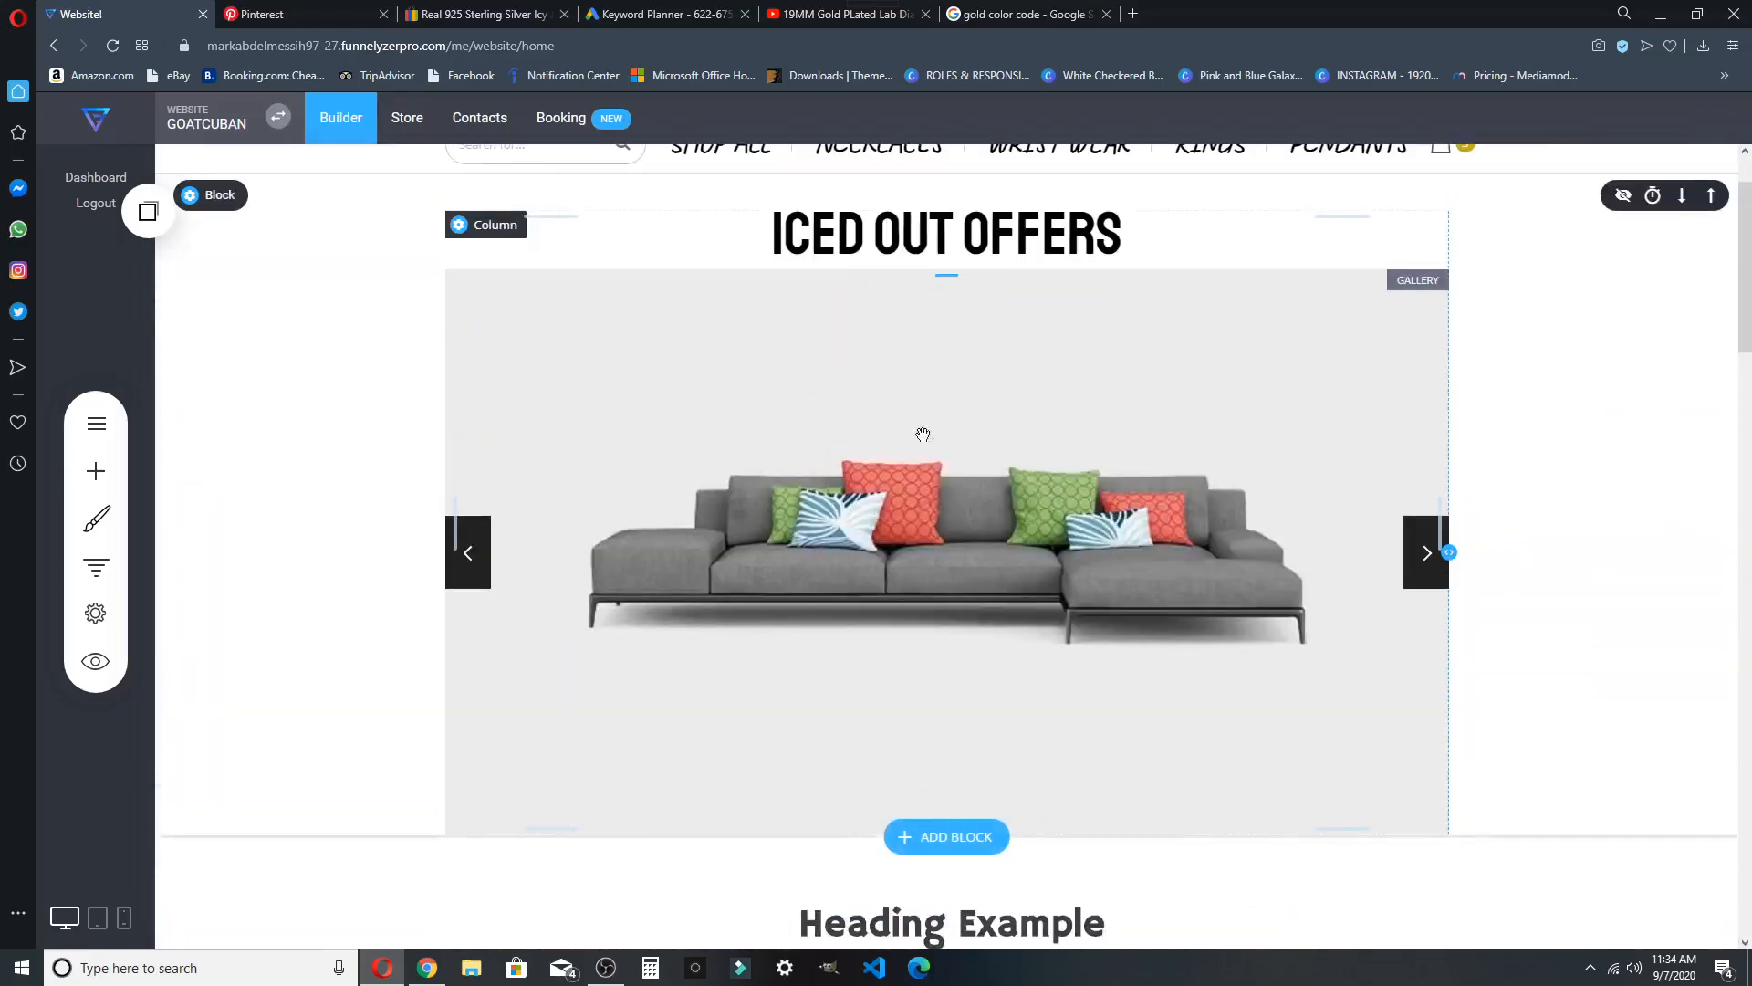
scroll(912, 438, "down", 4)
scroll(817, 402, "down", 6)
scroll(821, 416, "up", 9)
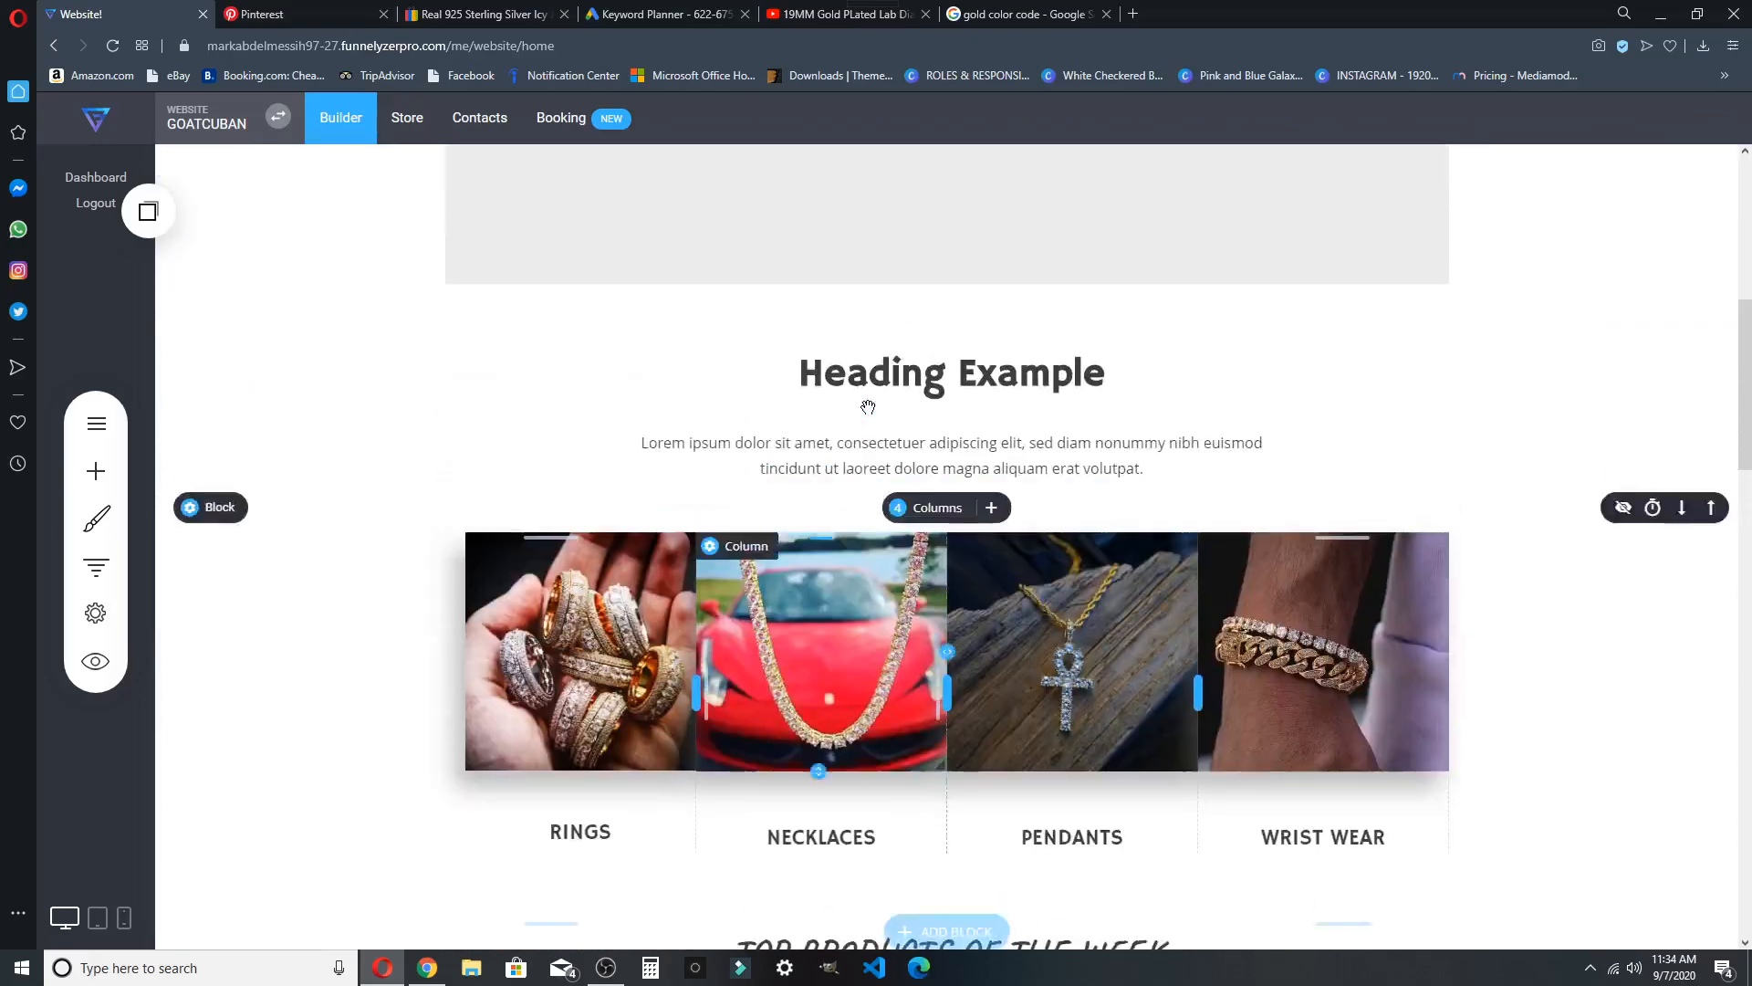
Look through the available widgets, and close the list without adding one
left_click(98, 471)
scroll(302, 480, "down", 3)
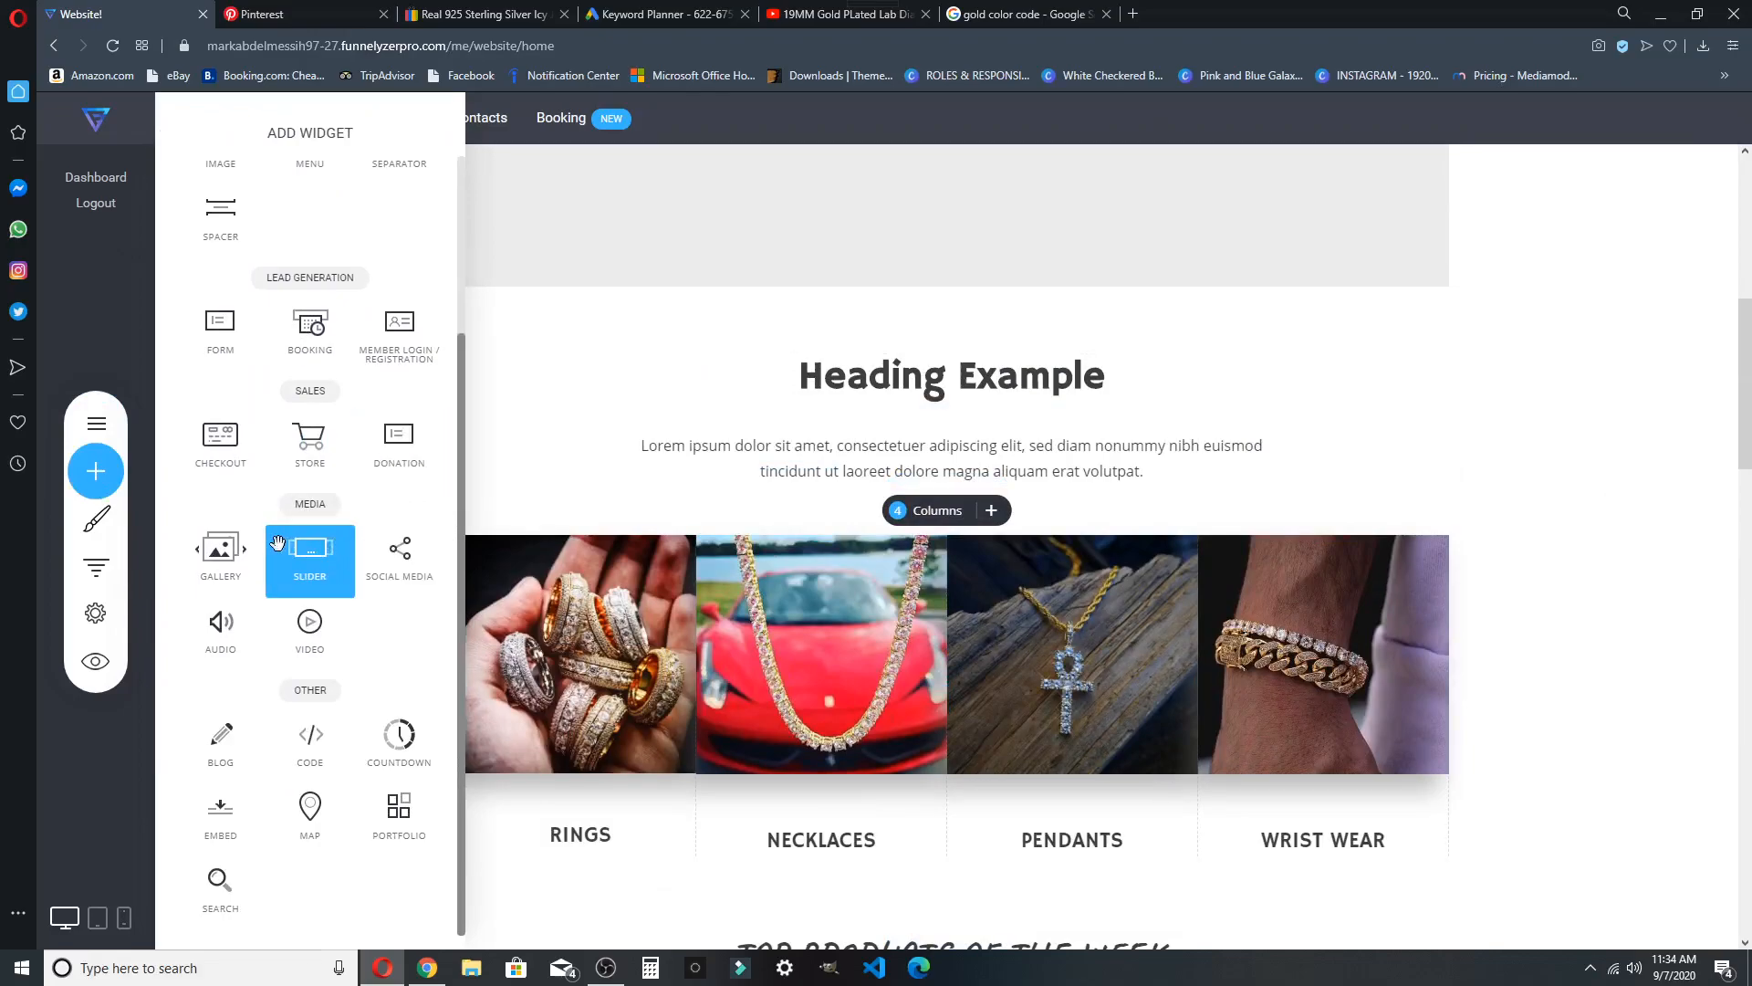
scroll(296, 500, "up", 3)
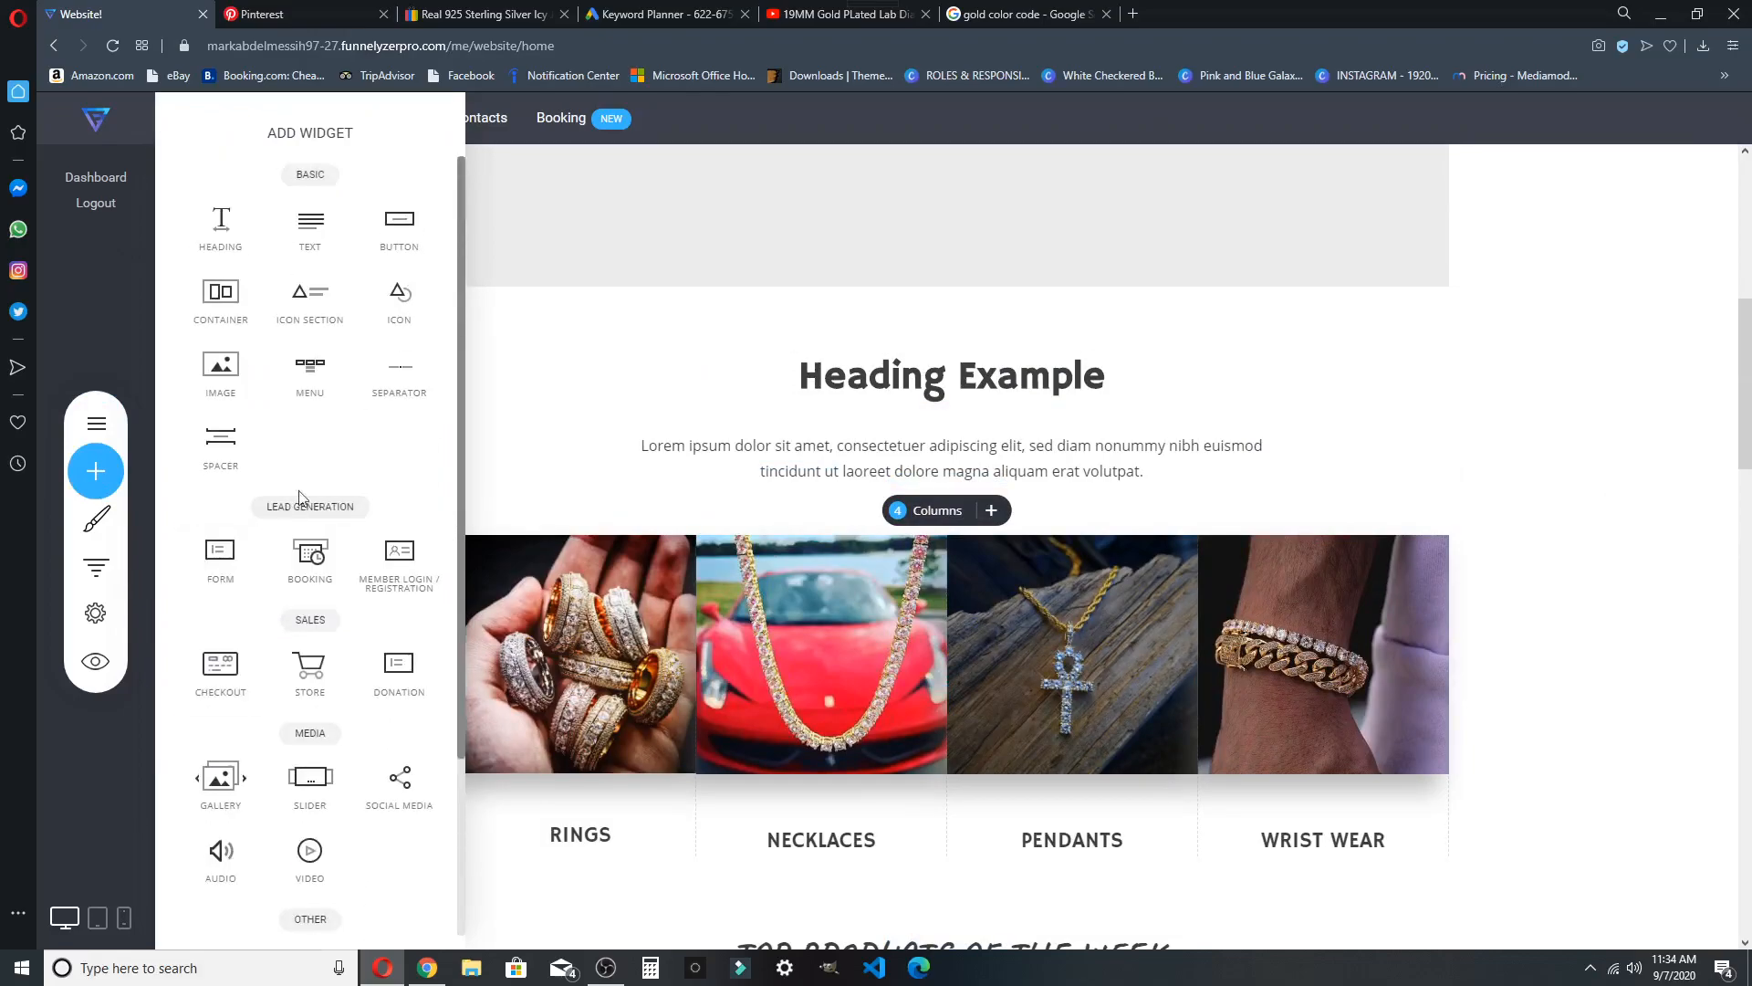
left_click(636, 304)
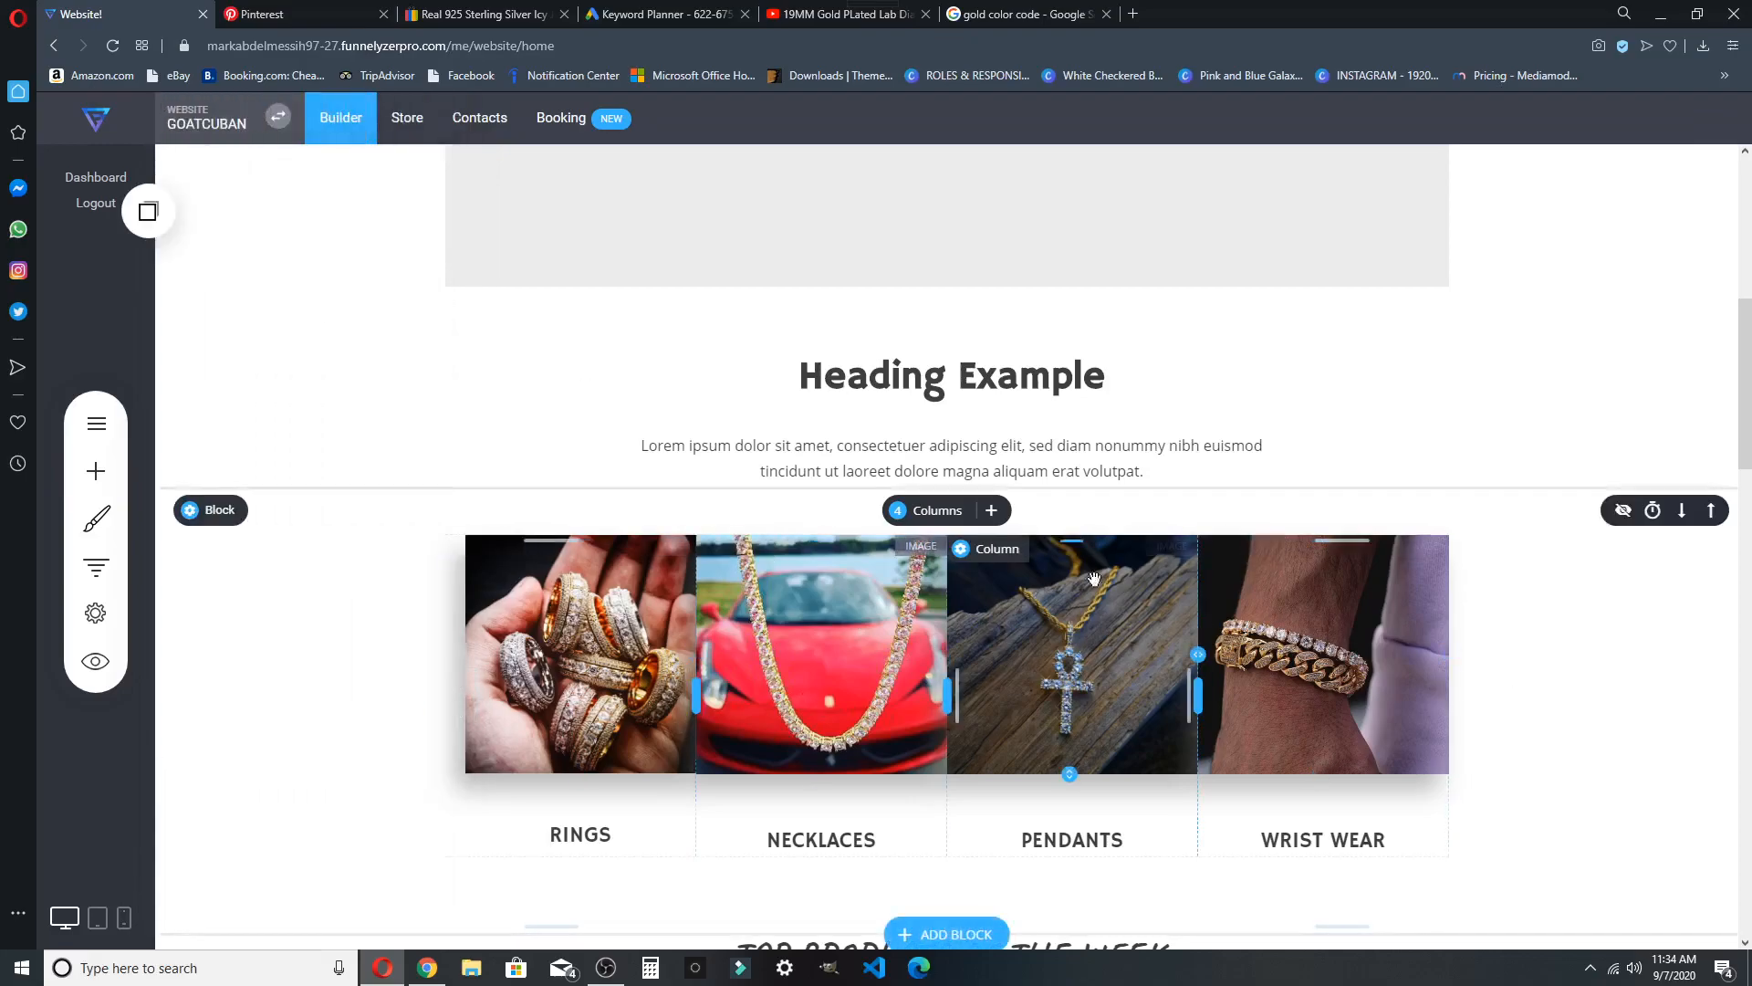
scroll(826, 470, "up", 5)
scroll(826, 470, "up", 3)
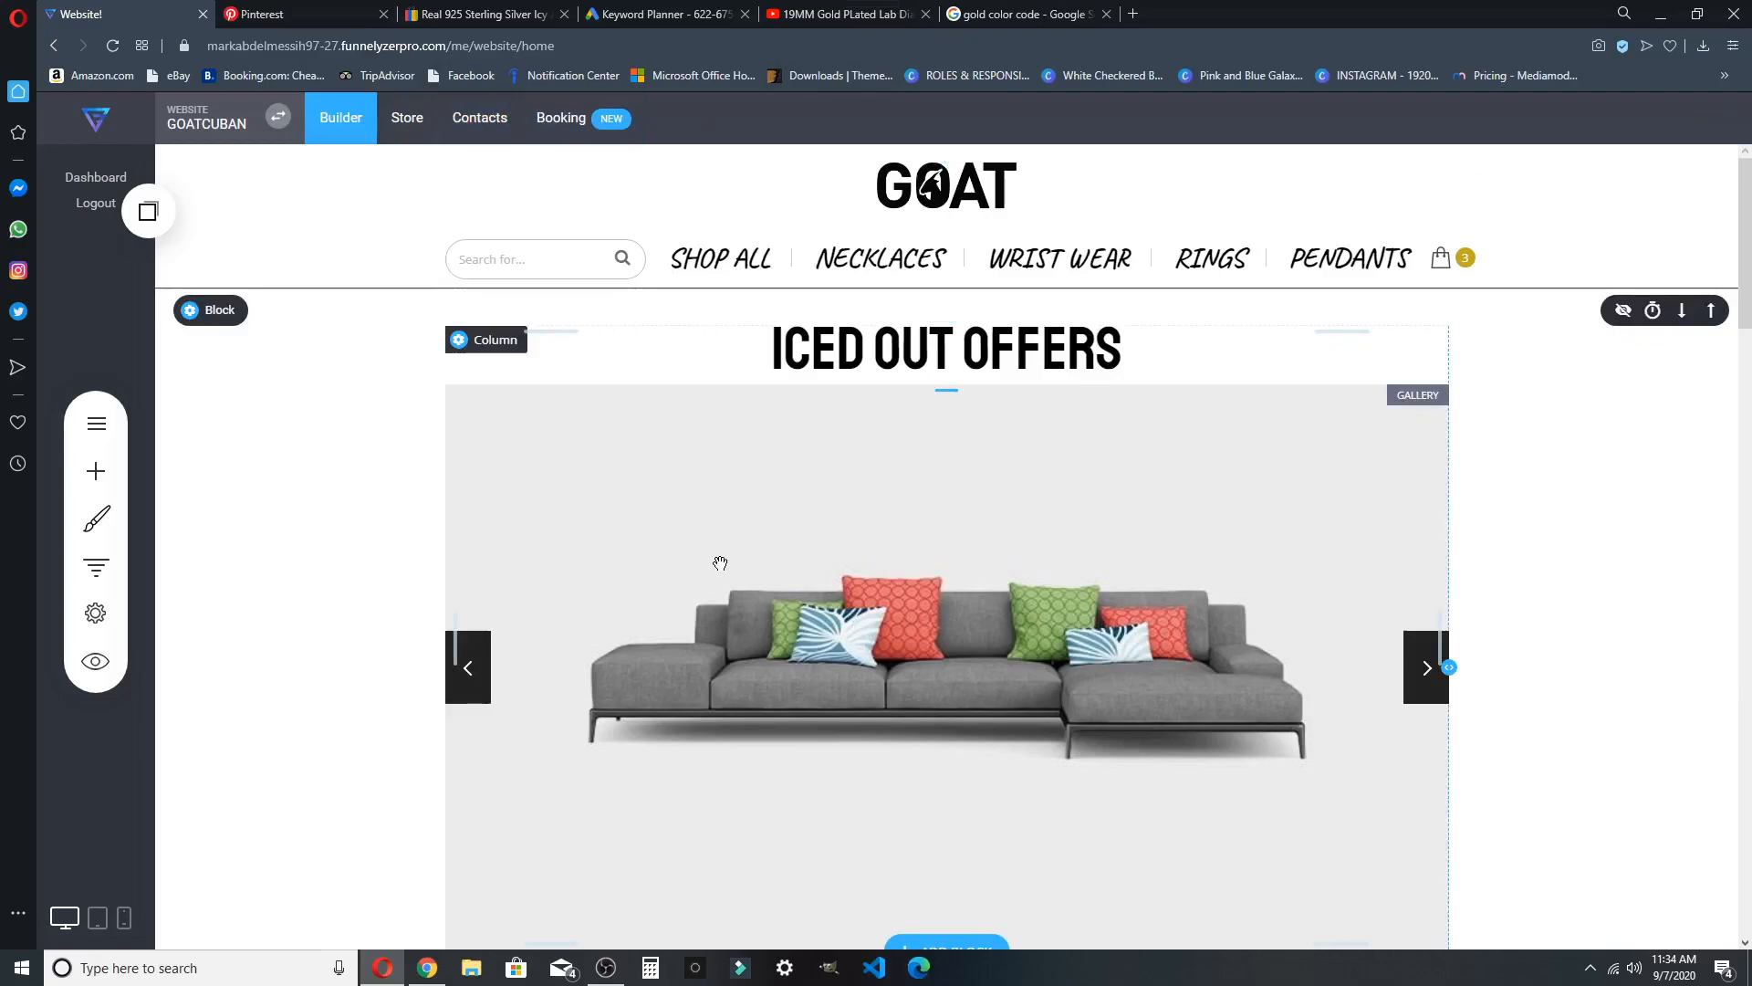
scroll(1049, 621, "down", 8)
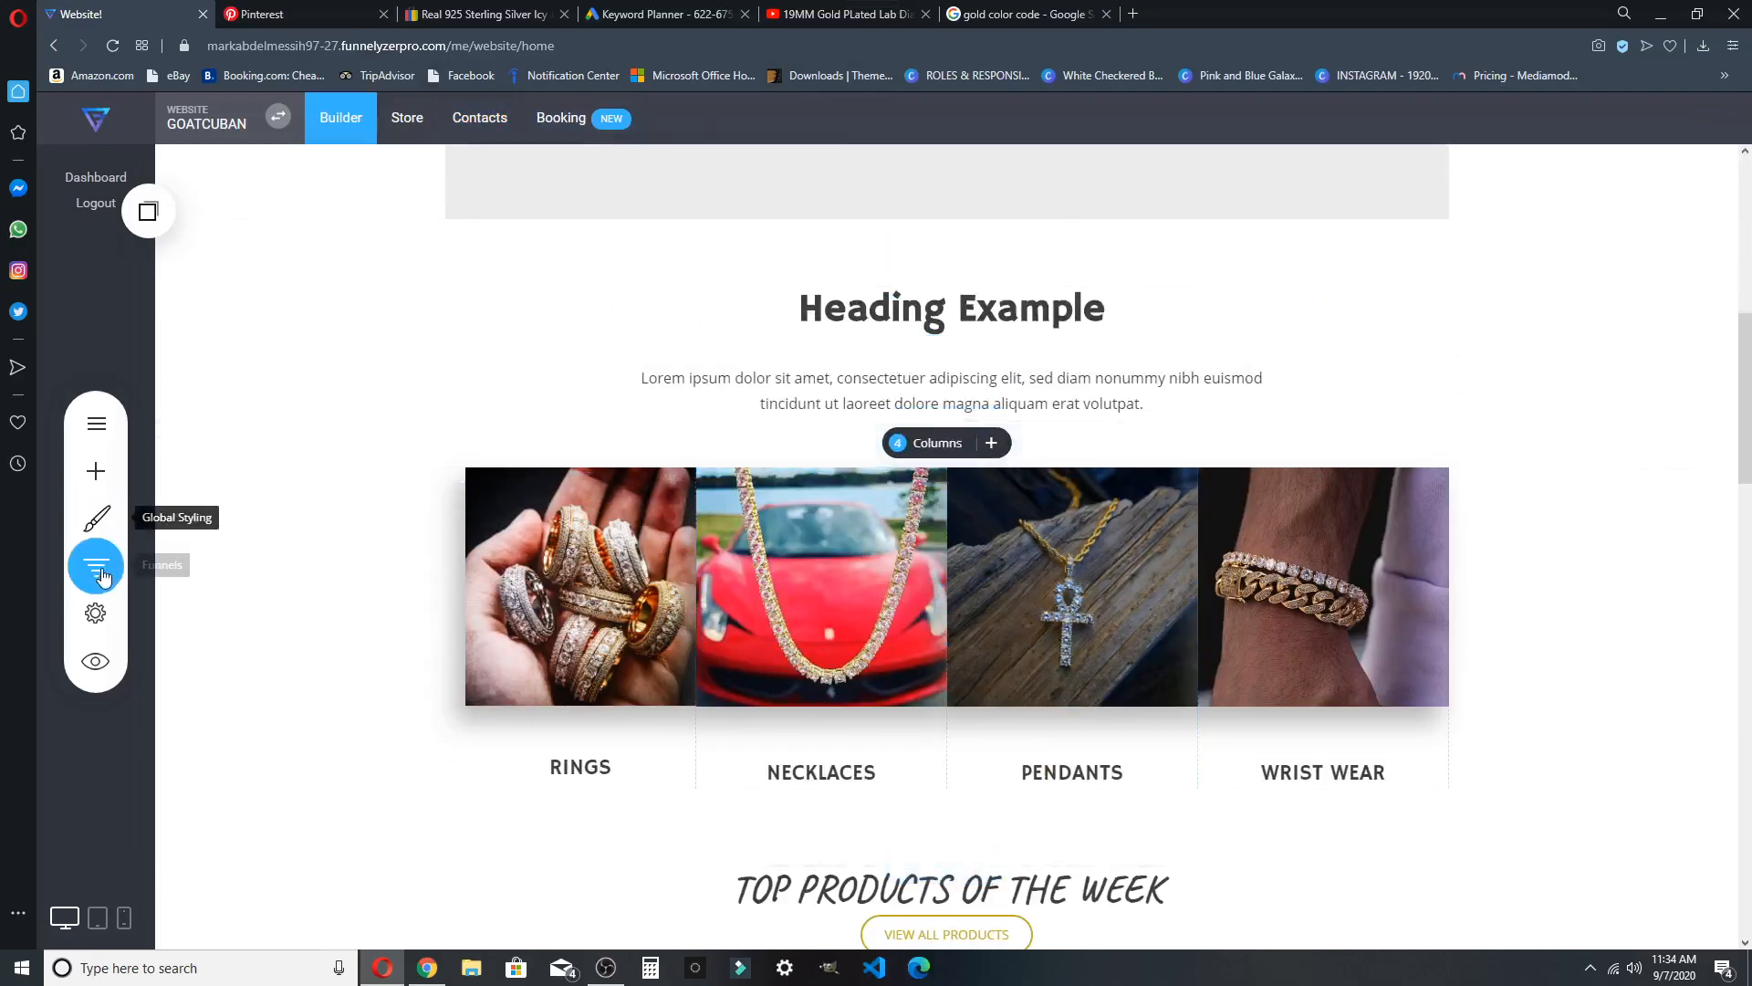